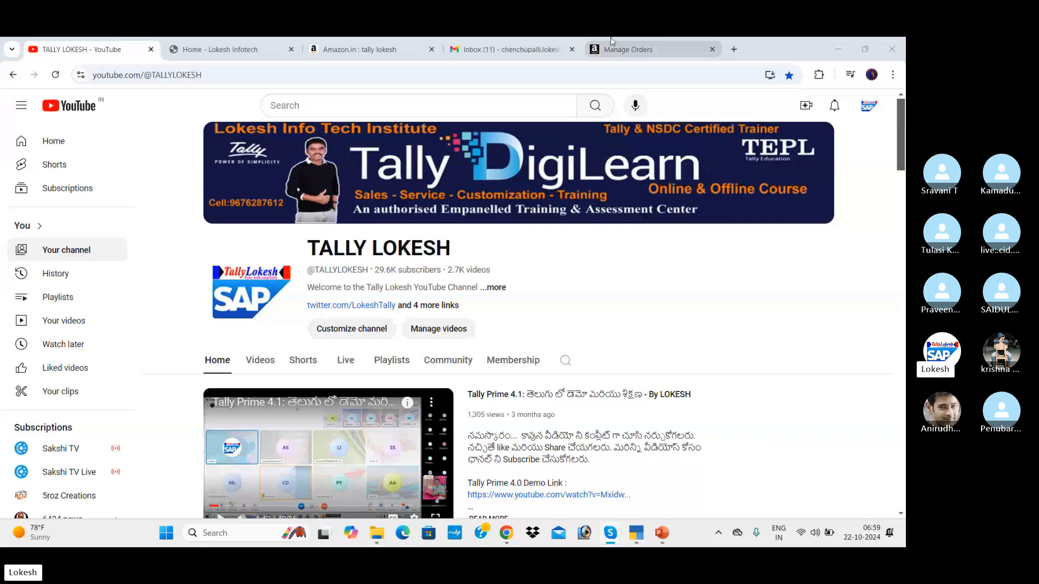
View the photo slideshow on the Lokesh Infotech website's home page.
{"action": "left_click", "coordinate": [205, 46]}
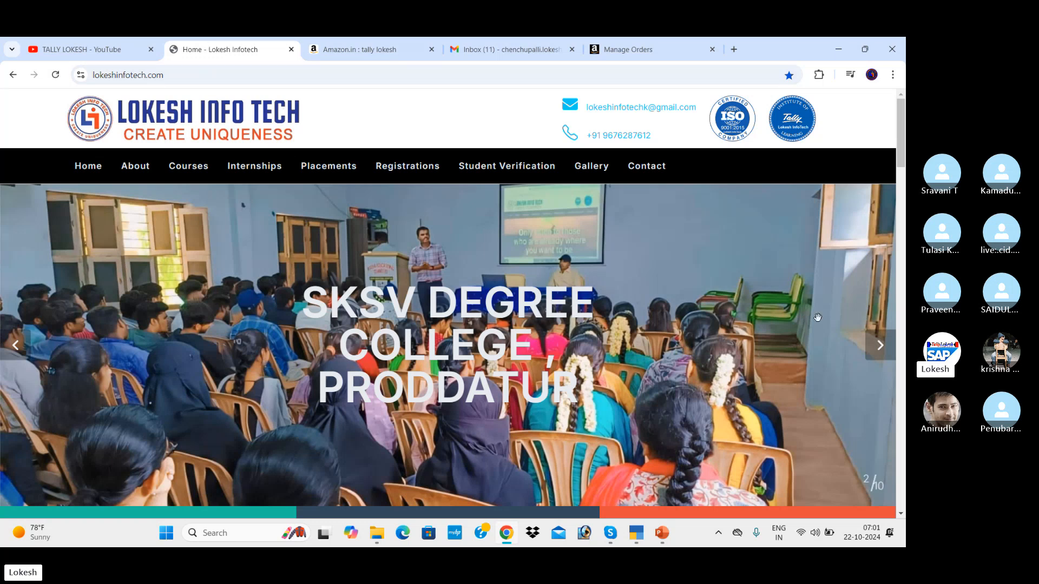
{"action": "left_click", "coordinate": [883, 353]}
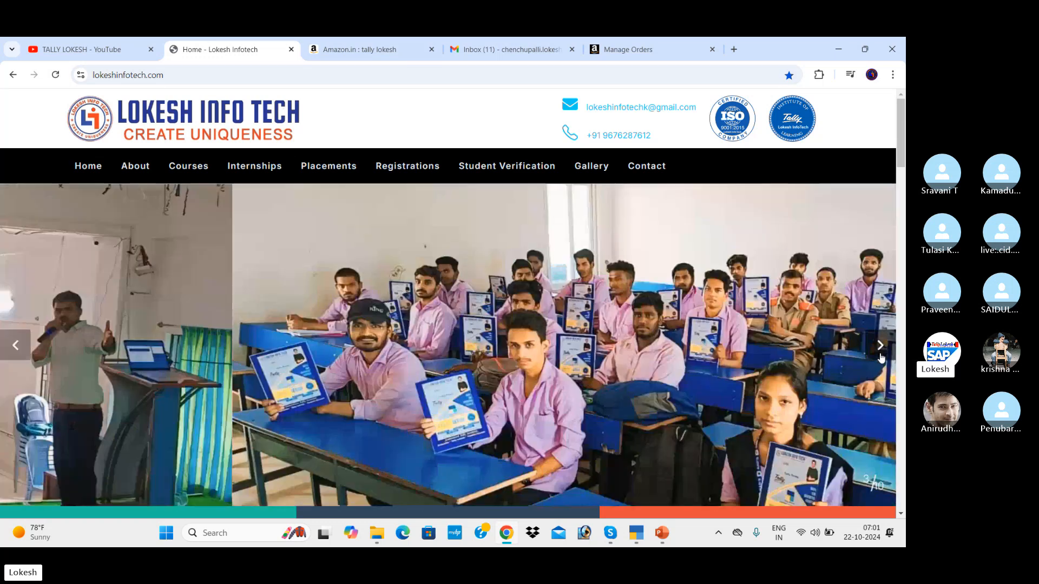
{"action": "left_click", "coordinate": [881, 356]}
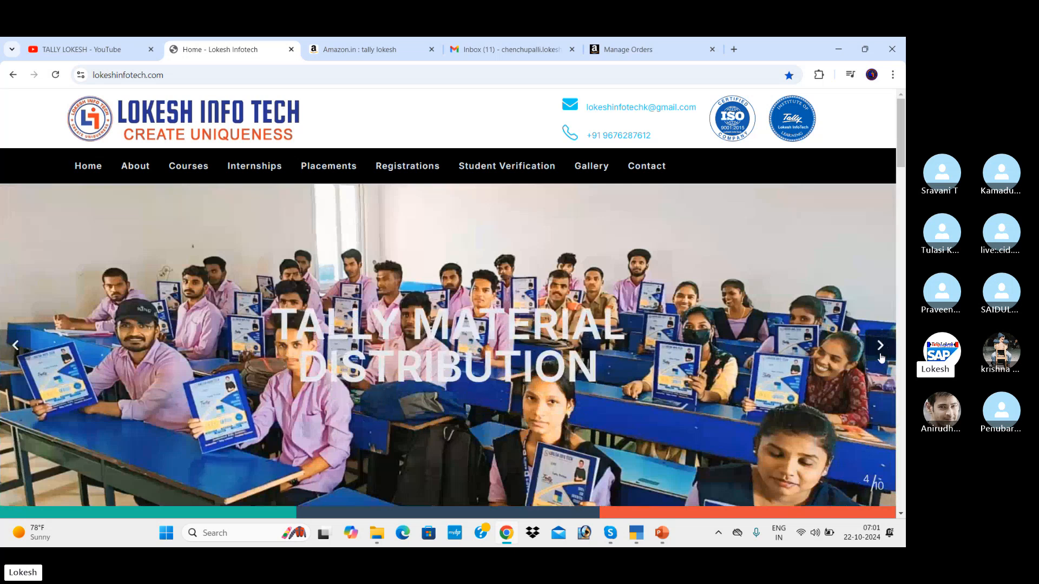
Switch to TallyPrime and open the form for creating a new company.
{"action": "mouse_move", "coordinate": [639, 535]}
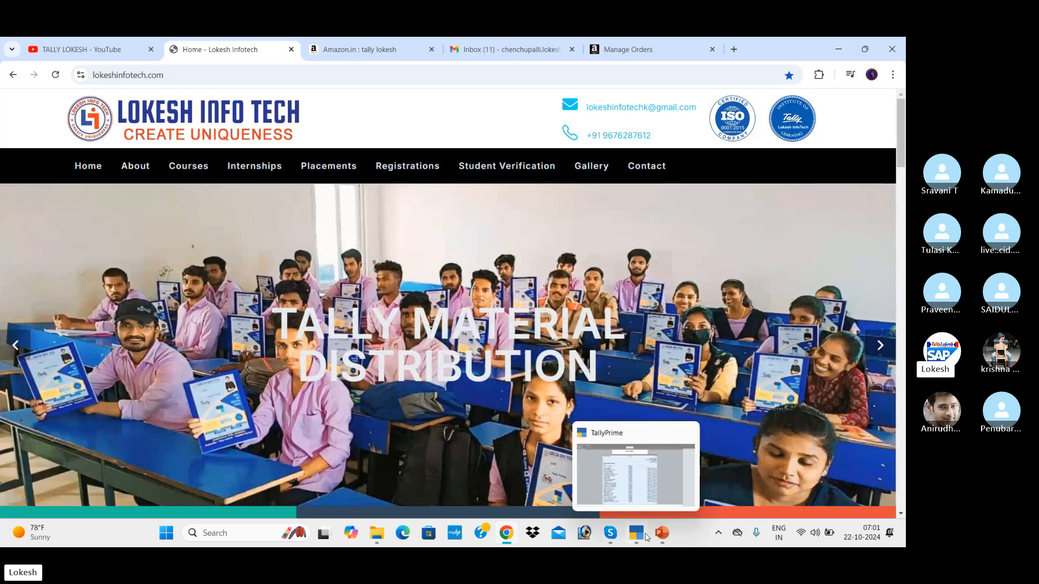
{"action": "left_click", "coordinate": [663, 466]}
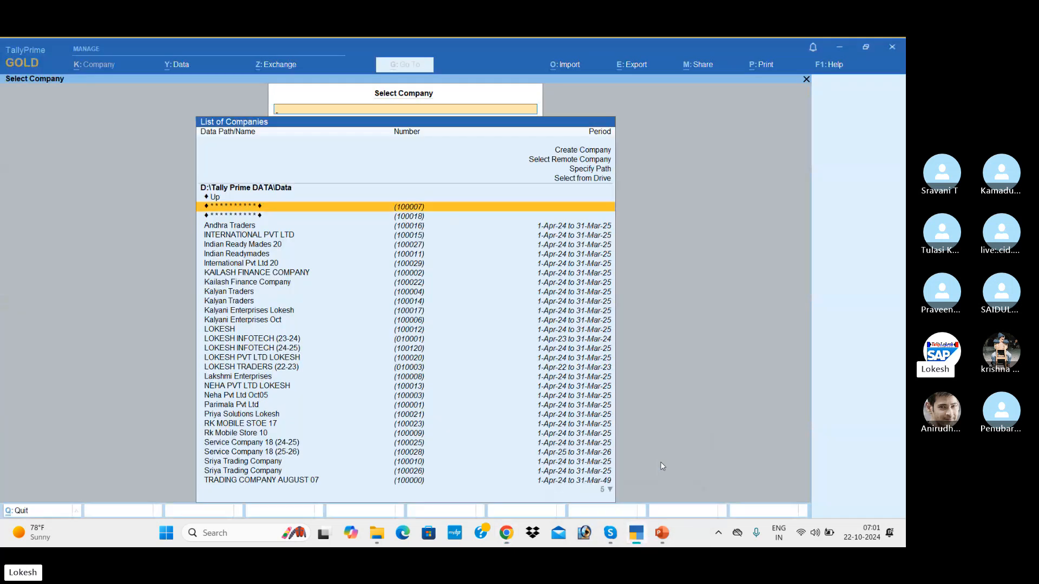
{"action": "key", "text": "Up"}
{"action": "key", "text": "Up"}
{"action": "key", "text": "Up"}
{"action": "key", "text": "Up"}
{"action": "key", "text": "Up"}
{"action": "key", "text": "Up"}
{"action": "key", "text": "Return"}
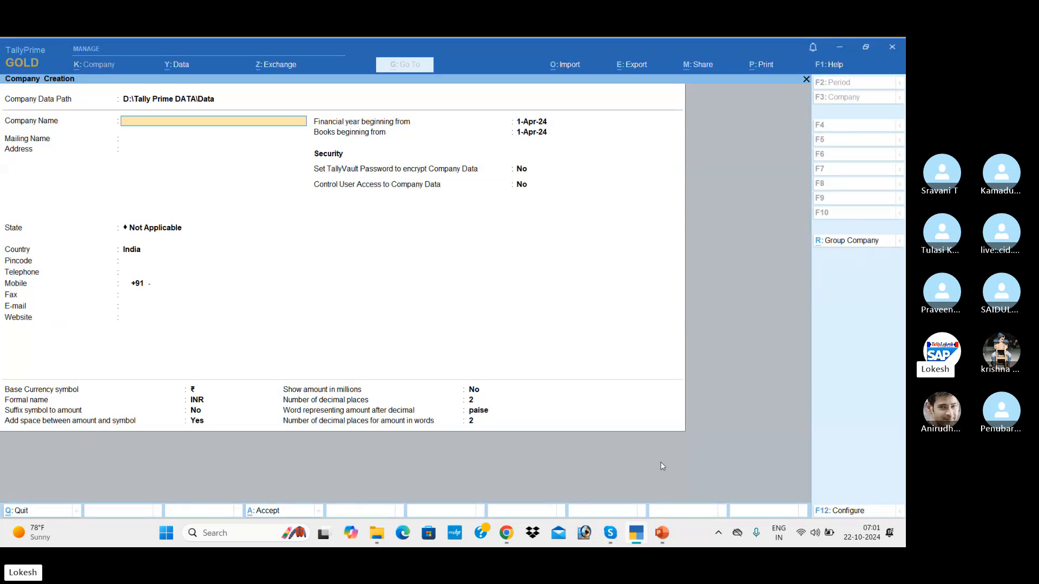
Name the new company Andhra Traders 22 and keep the same mailing name.
{"action": "type", "text": "And"}
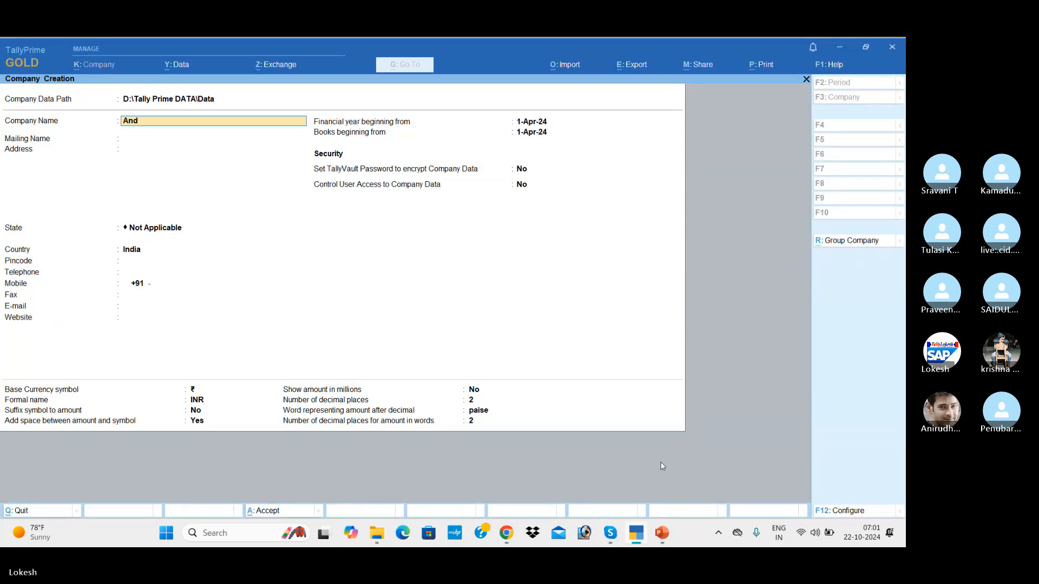
{"action": "type", "text": "hra ta"}
{"action": "key", "text": "BackSpace"}
{"action": "type", "text": "raders"}
{"action": "type", "text": "12"}
{"action": "key", "text": "Return"}
{"action": "key", "text": "Return"}
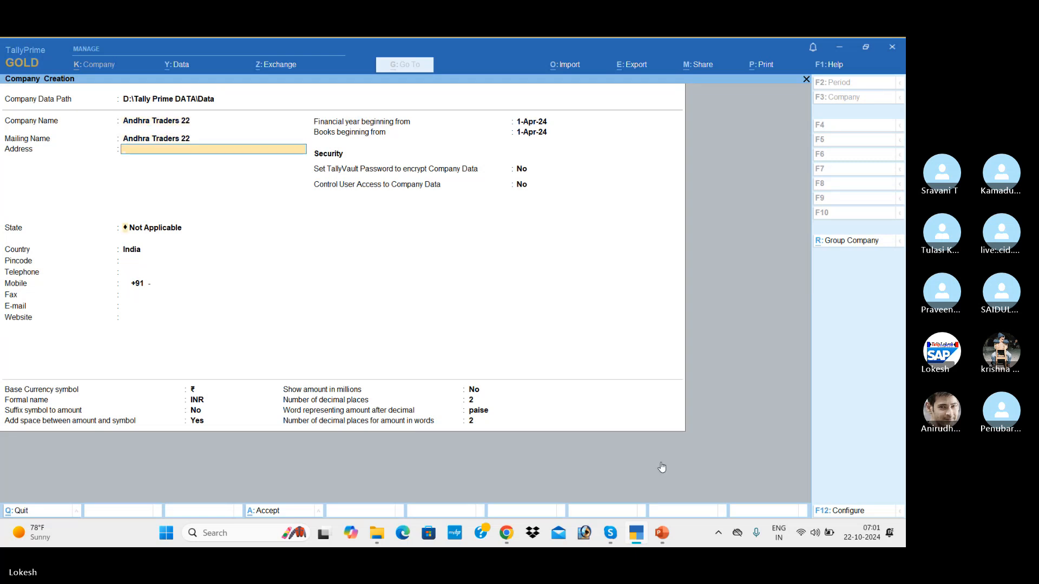
Leave the company address blank, set the state to Andhra Pradesh and save the company.
{"action": "key", "text": "Return"}
{"action": "key", "text": "Down"}
{"action": "key", "text": "Down"}
{"action": "key", "text": "Return"}
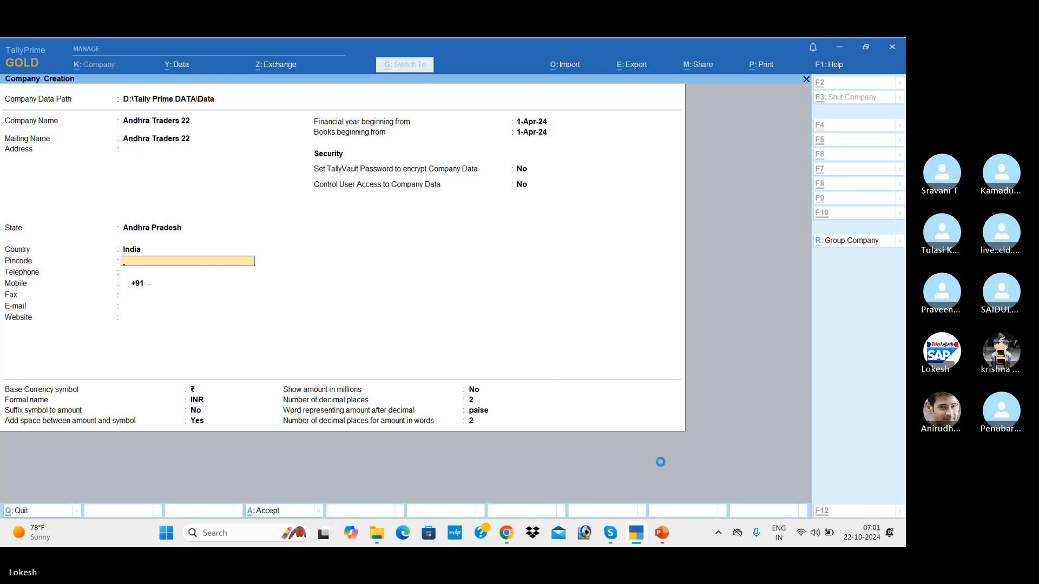
{"action": "key", "text": "ctrl+a"}
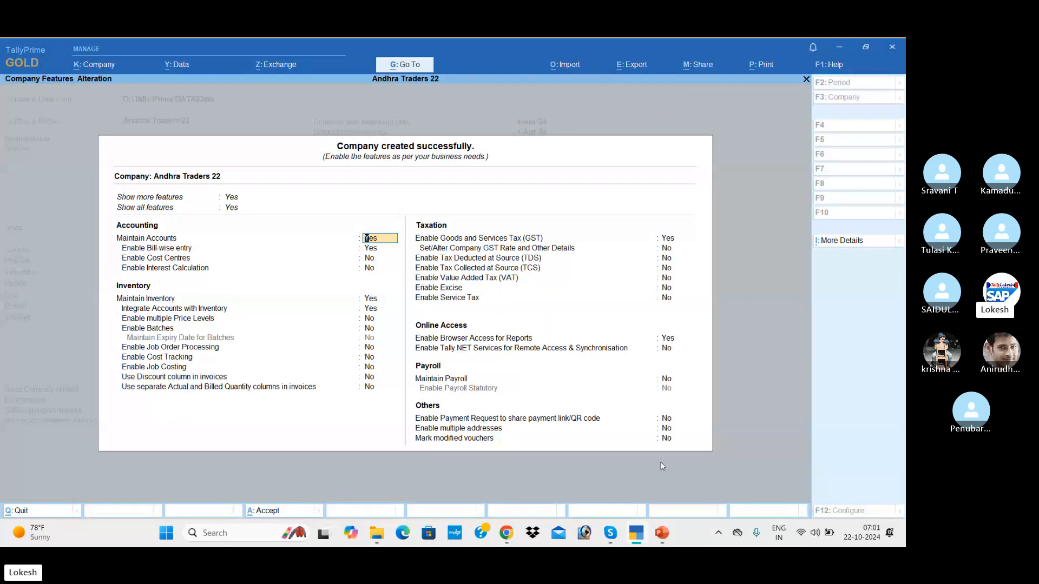
Disable bill-wise entry in the accounting features of Andhra Traders 22, leaving accounts maintained.
{"action": "key", "text": "Return"}
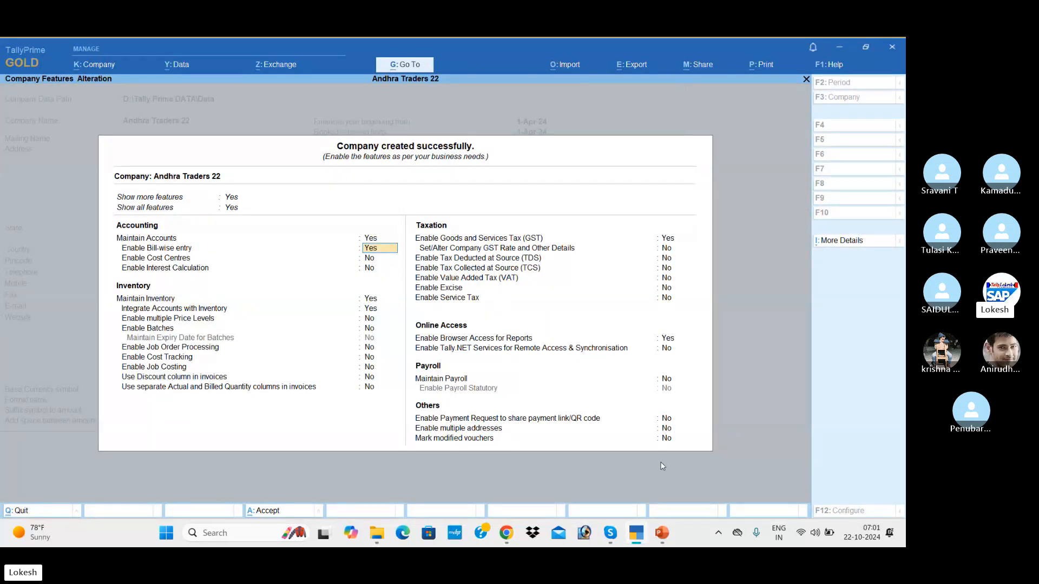
{"action": "key", "text": "n"}
{"action": "key", "text": "Return"}
{"action": "key", "text": "Return"}
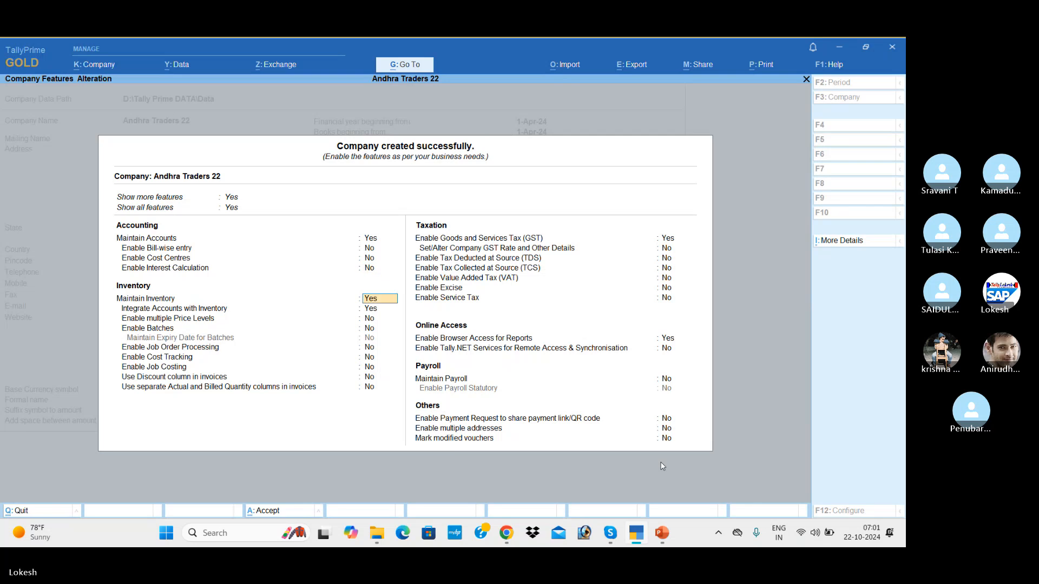
Keep the inventory features unchanged and disable Goods and Services Tax (GST), quitting the GST registration form without saving.
{"action": "key", "text": "Return"}
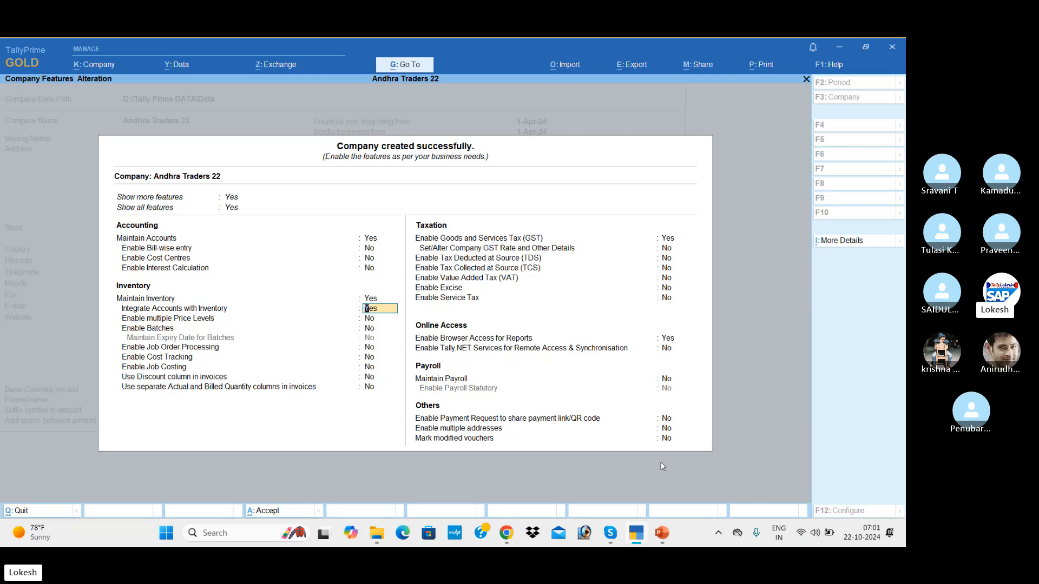
{"action": "key", "text": "Return"}
{"action": "key", "text": "Return"}
{"action": "key", "text": "Return"}
{"action": "key", "text": "Return"}
{"action": "key", "text": "Return"}
{"action": "key", "text": "Return"}
{"action": "key", "text": "Return"}
{"action": "key", "text": "Return"}
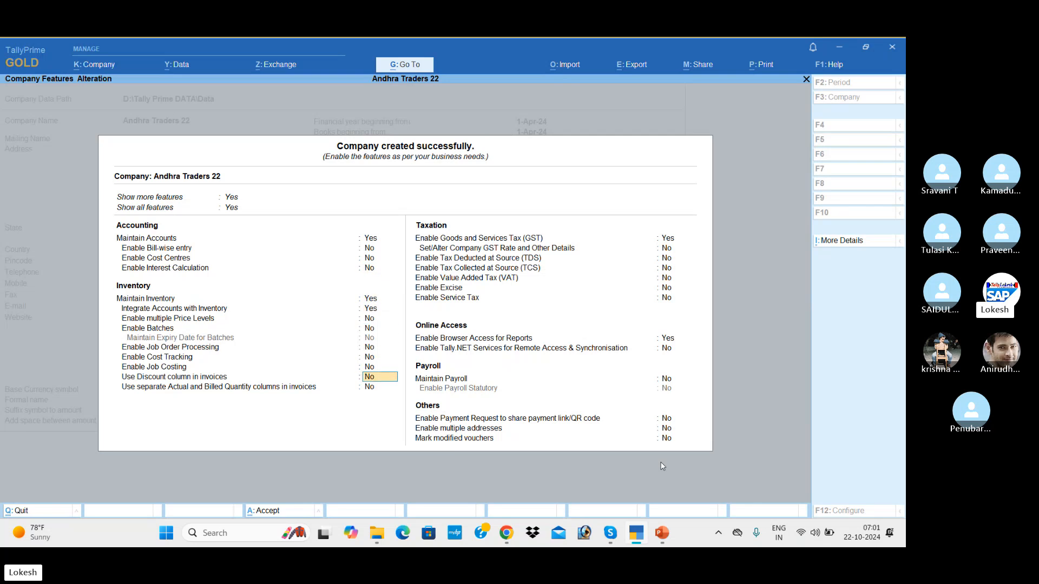
{"action": "key", "text": "Return"}
{"action": "key", "text": "BackSpace"}
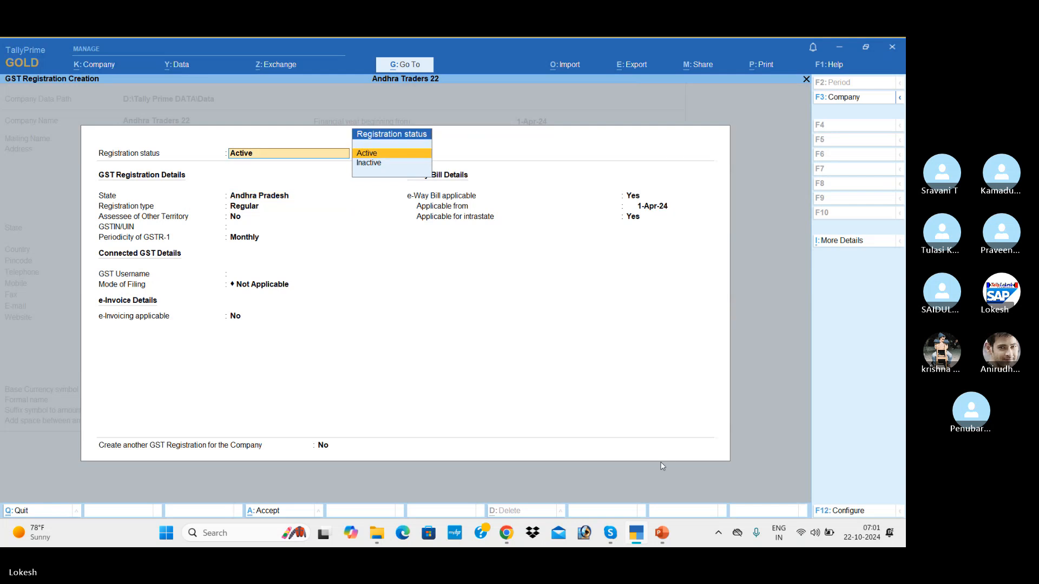
{"action": "key", "text": "Escape"}
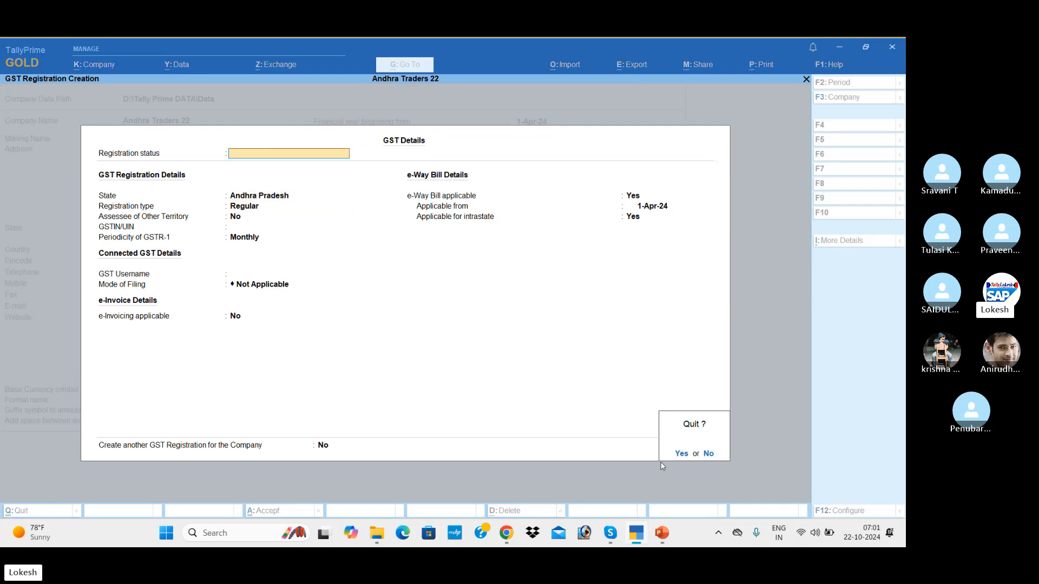
{"action": "key", "text": "Return"}
{"action": "key", "text": "BackSpace"}
{"action": "key", "text": "n"}
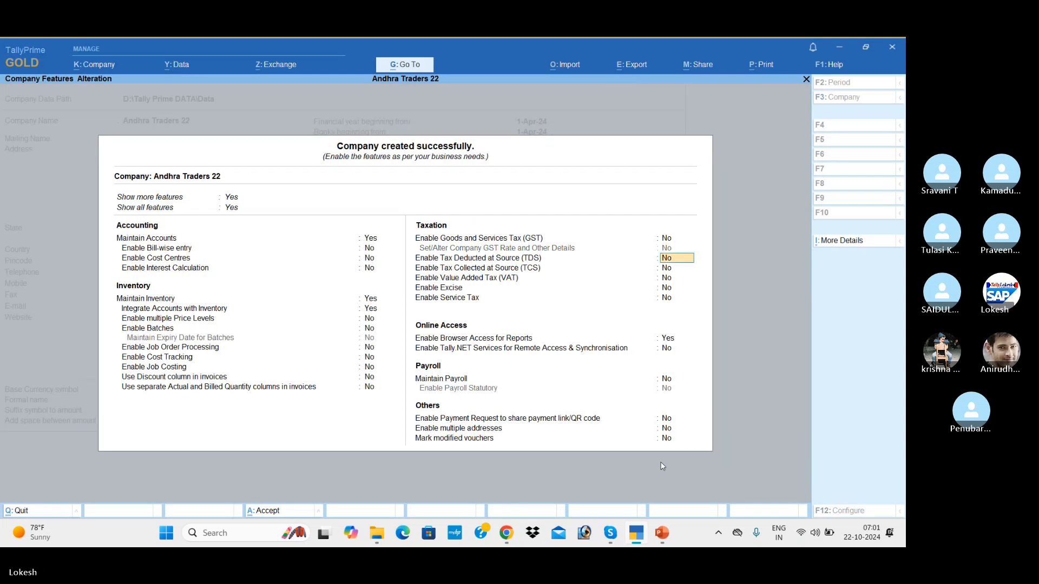
Enable Value Added Tax (VAT) and accept its details with Andhra Pradesh as the state and no TIN.
{"action": "key", "text": "Return"}
{"action": "key", "text": "Return"}
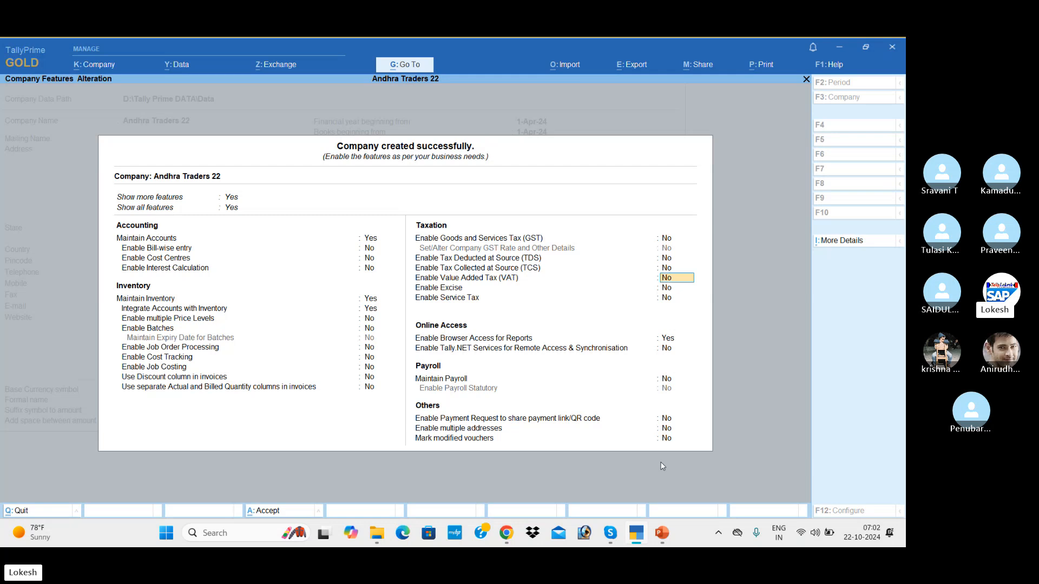
{"action": "type", "text": "y"}
{"action": "key", "text": "Return"}
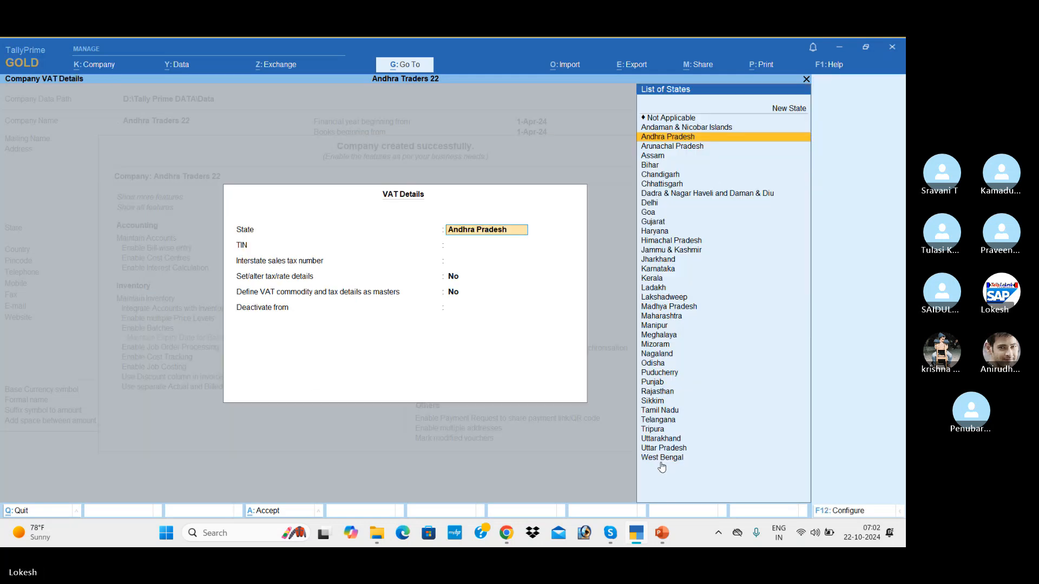
{"action": "key", "text": "Return"}
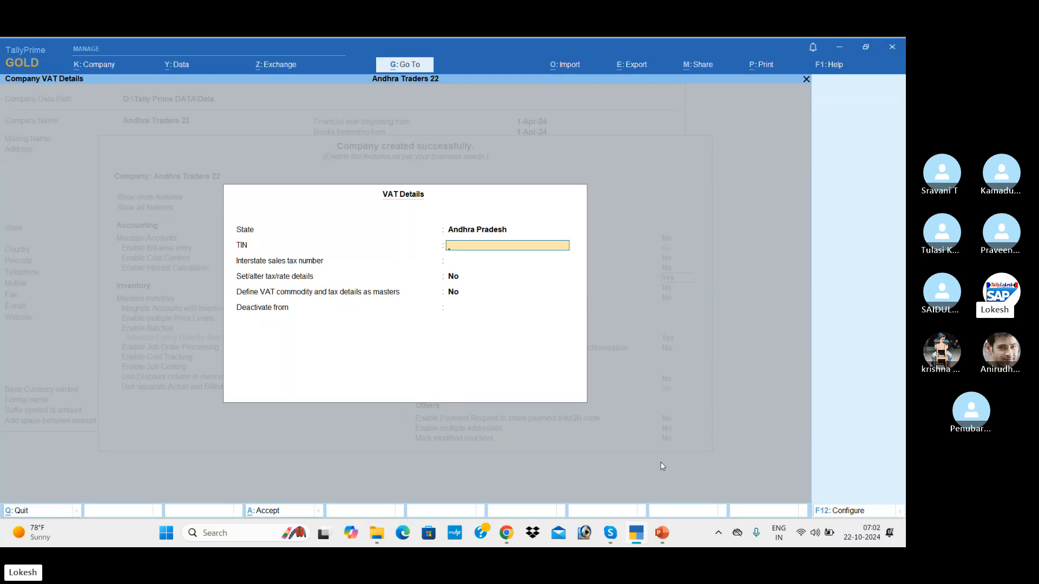
{"action": "key", "text": "Return"}
{"action": "key", "text": "Return"}
{"action": "key", "text": "Return"}
{"action": "key", "text": "Return"}
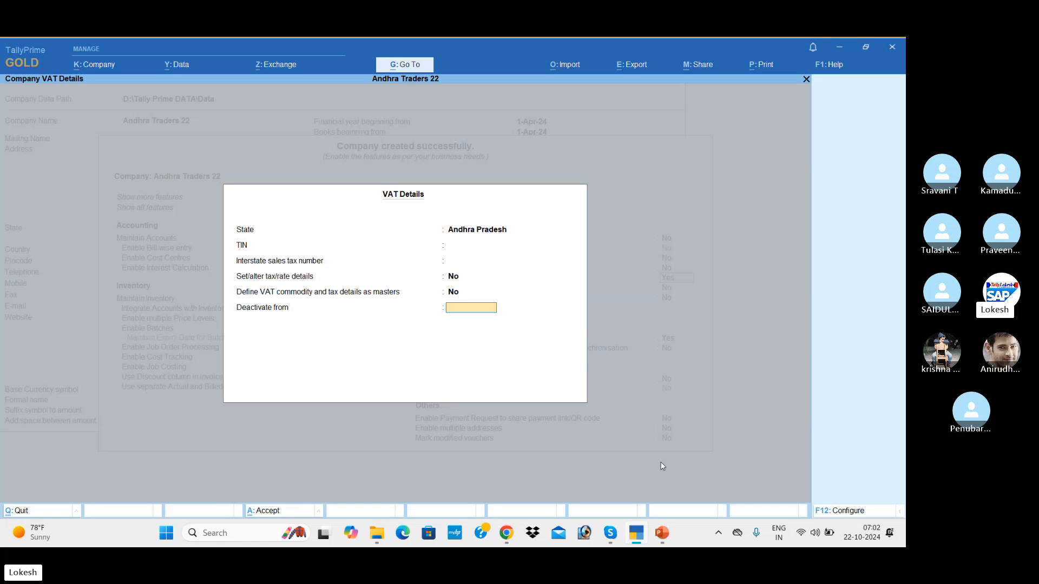
{"action": "key", "text": "Return"}
Disable browser access for reports and save the company features with the remaining options left at No.
{"action": "key", "text": "Return"}
{"action": "key", "text": "Return"}
{"action": "key", "text": "Return"}
{"action": "key", "text": "Return"}
{"action": "key", "text": "Return"}
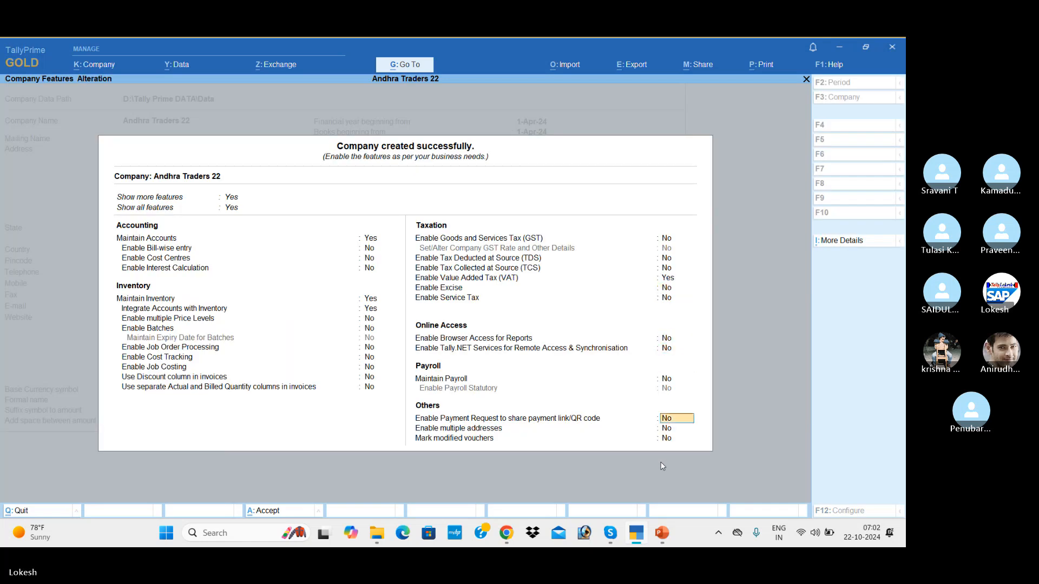
{"action": "key", "text": "Return"}
{"action": "key", "text": "Return"}
{"action": "key", "text": "Return"}
{"action": "key", "text": "Return"}
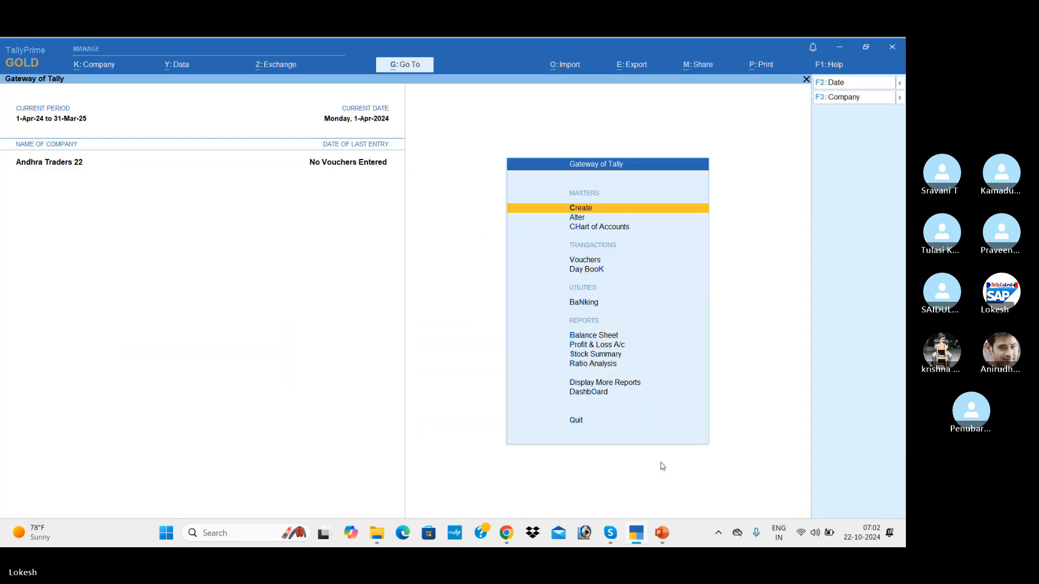
Create and save a ledger named Capital under Capital Account with the default details.
{"action": "key", "text": "Return"}
{"action": "key", "text": "Down"}
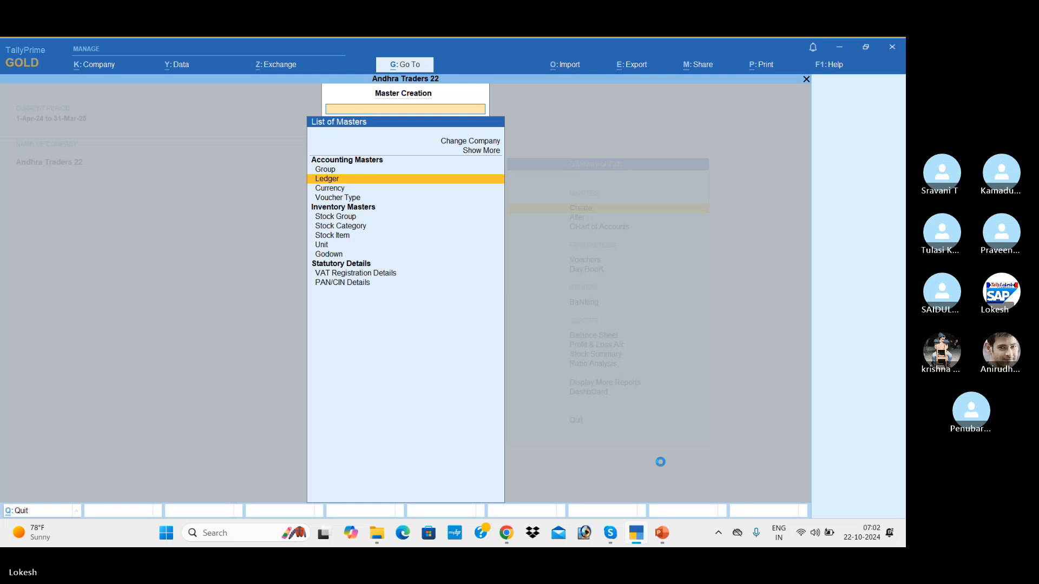
{"action": "key", "text": "Return"}
{"action": "type", "text": "Capital"}
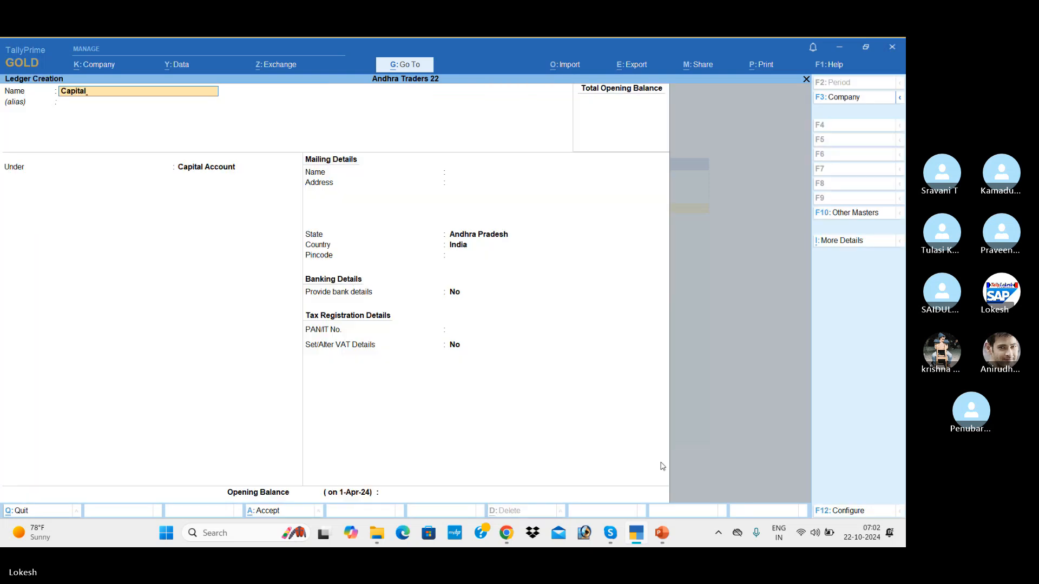
{"action": "key", "text": "Return"}
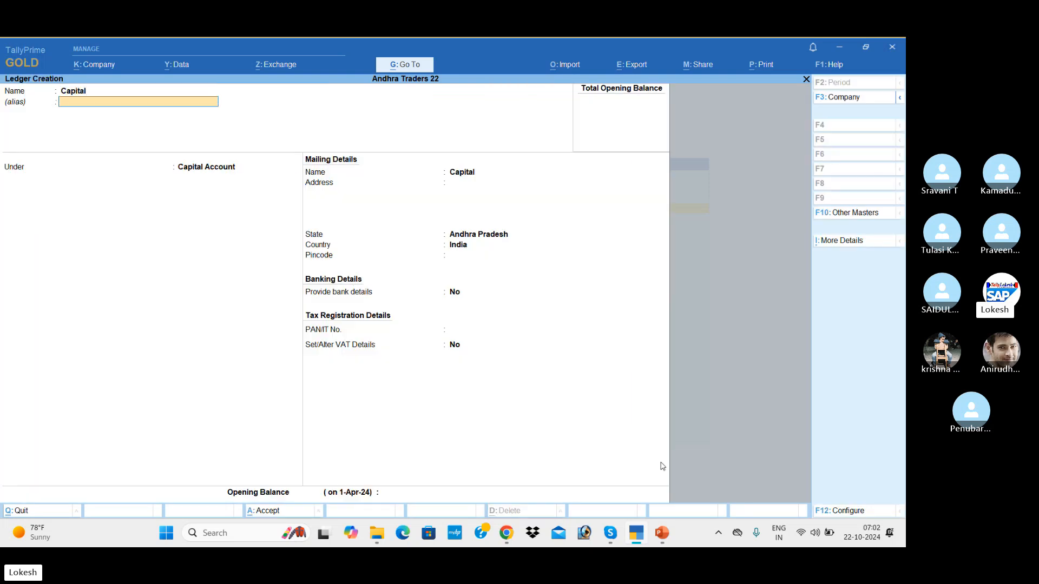
{"action": "key", "text": "Return"}
{"action": "key", "text": "Return"}
{"action": "key", "text": "Return"}
{"action": "key", "text": "Return"}
{"action": "key", "text": "Return"}
{"action": "key", "text": "Return"}
{"action": "key", "text": "Return"}
{"action": "key", "text": "Return"}
{"action": "key", "text": "Return"}
{"action": "key", "text": "Return"}
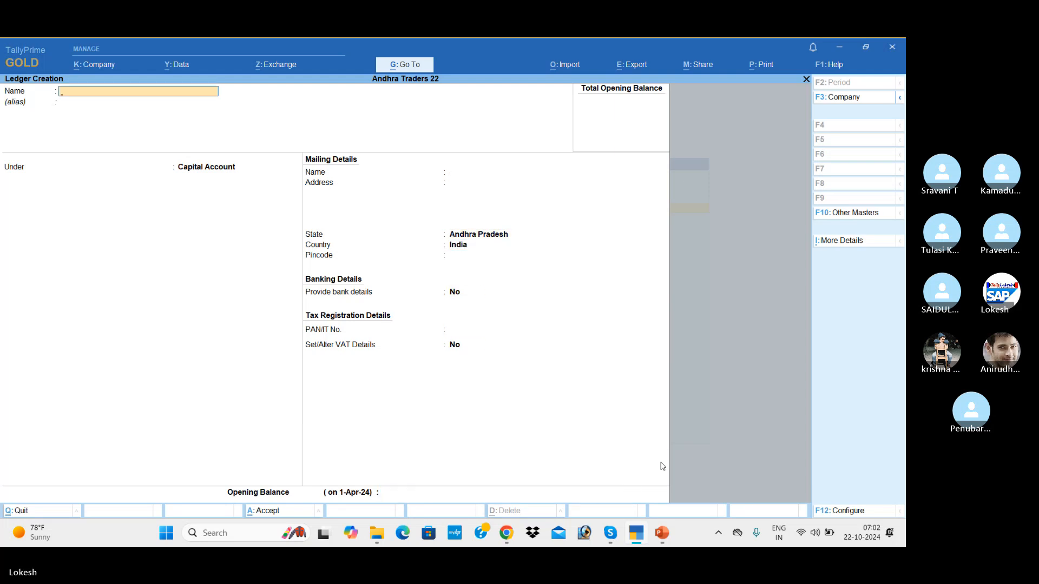
Enter a new ledger named Purchase under Purchase Accounts, keeping VAT/CST applicable.
{"action": "type", "text": "Purchase"}
{"action": "key", "text": "Return"}
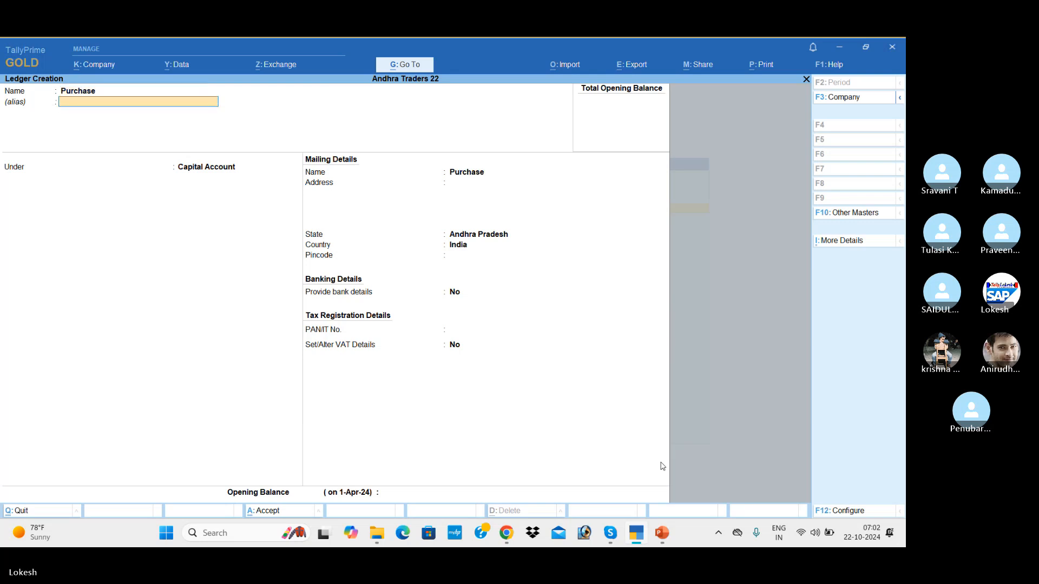
{"action": "type", "text": "Pu"}
{"action": "key", "text": "Return"}
{"action": "key", "text": "Return"}
{"action": "key", "text": "Return"}
{"action": "key", "text": "Return"}
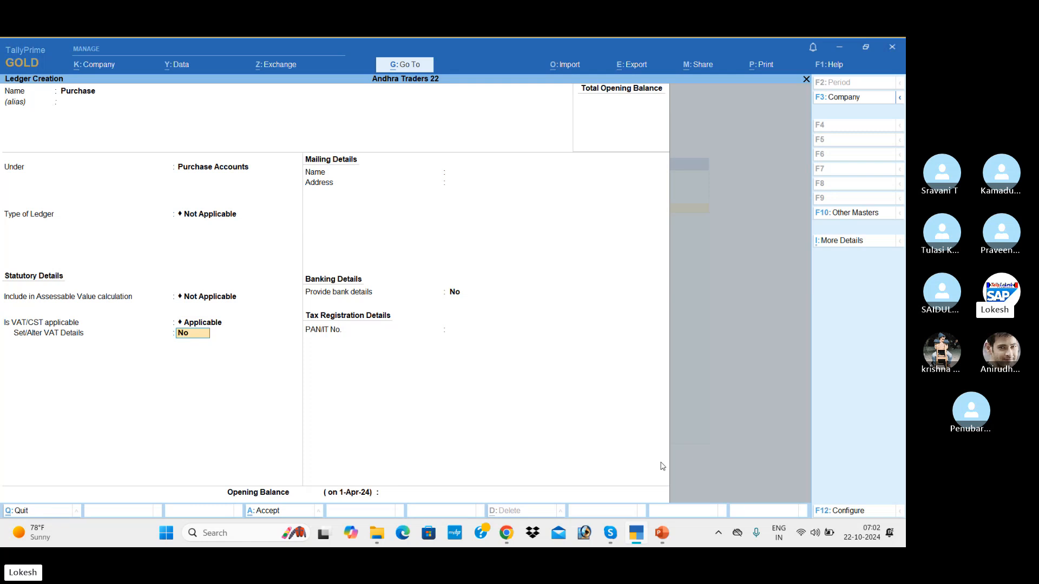
Set the Purchase ledger's VAT tax rate to 5% with an undefined nature of transaction and save the ledger.
{"action": "type", "text": "y"}
{"action": "key", "text": "Return"}
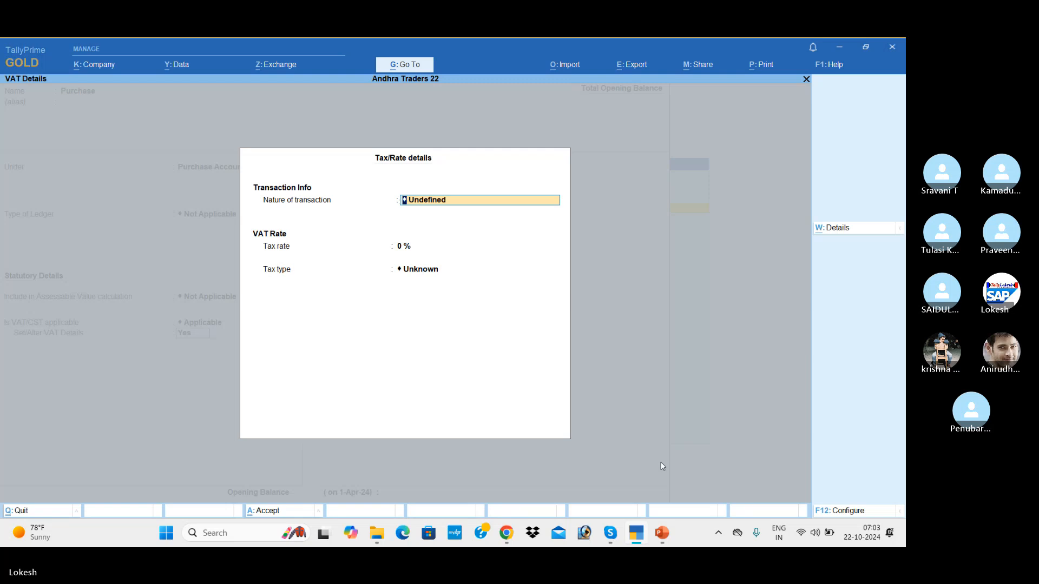
{"action": "key", "text": "Return"}
{"action": "type", "text": "5"}
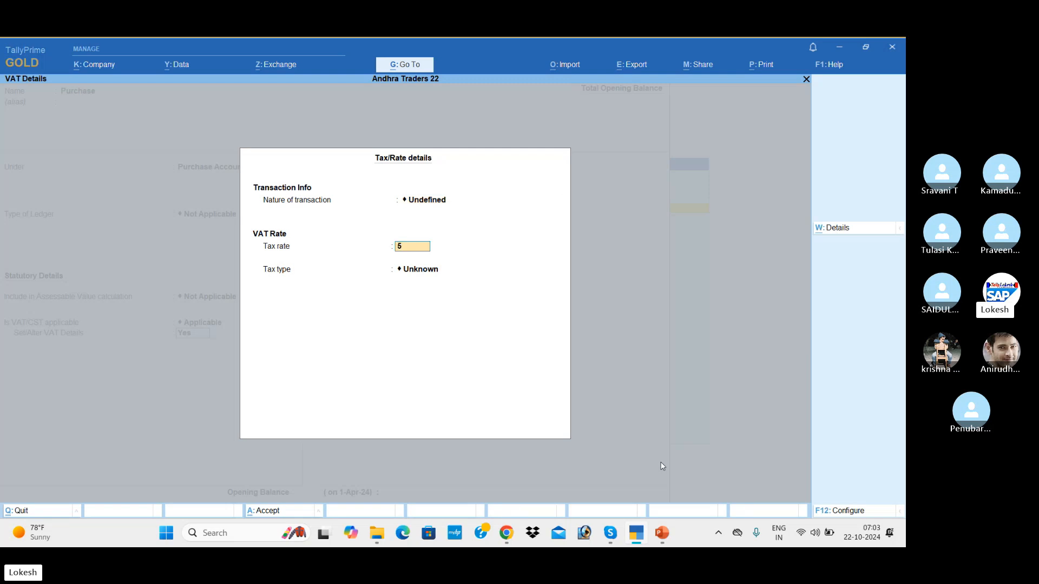
{"action": "key", "text": "Return"}
{"action": "key", "text": "Return"}
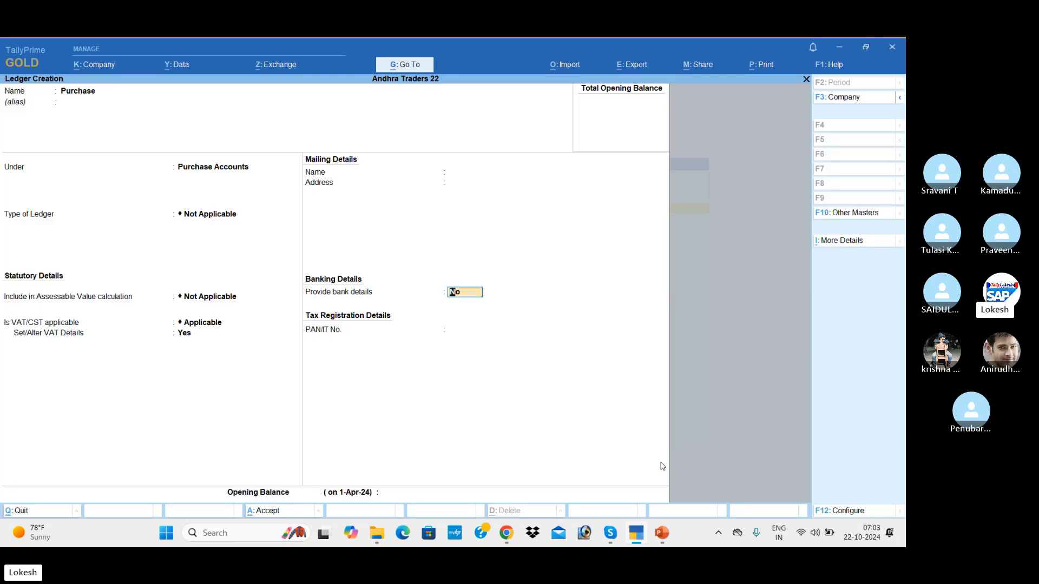
{"action": "key", "text": "Return"}
{"action": "key", "text": "Return"}
{"action": "key", "text": "Return"}
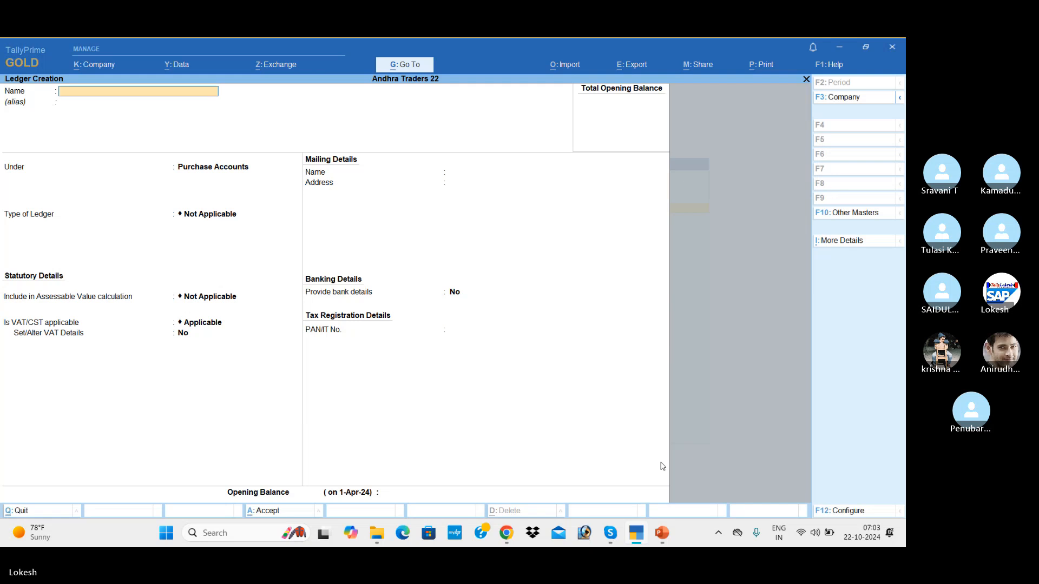
Enter a new ledger named Kavya Solutions under Sundry Creditors, keeping the default mailing and banking details.
{"action": "type", "text": "Kavya Solution"}
{"action": "key", "text": "Return"}
{"action": "key", "text": "Return"}
{"action": "type", "text": "Sun"}
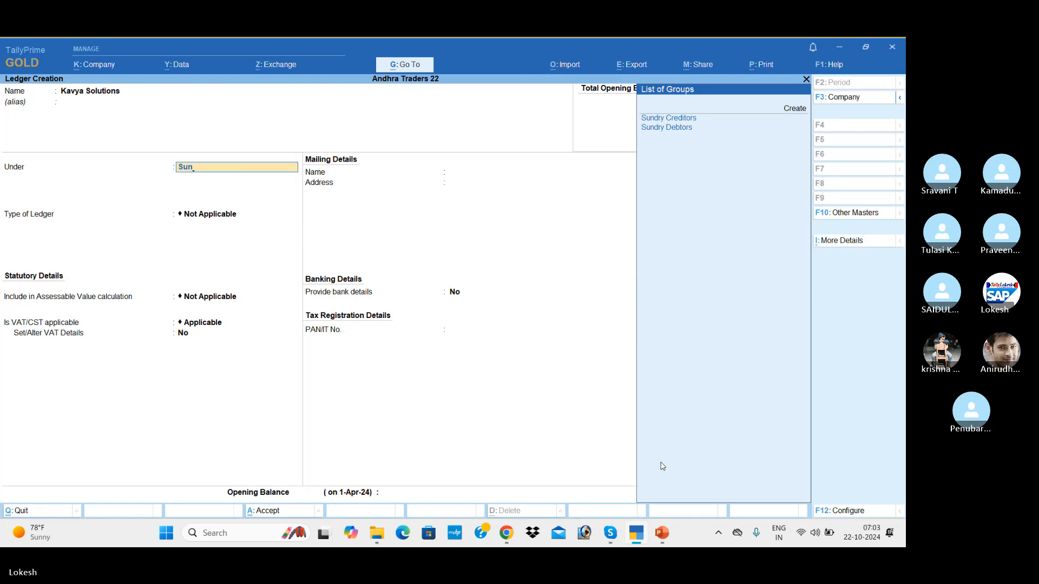
{"action": "key", "text": "Return"}
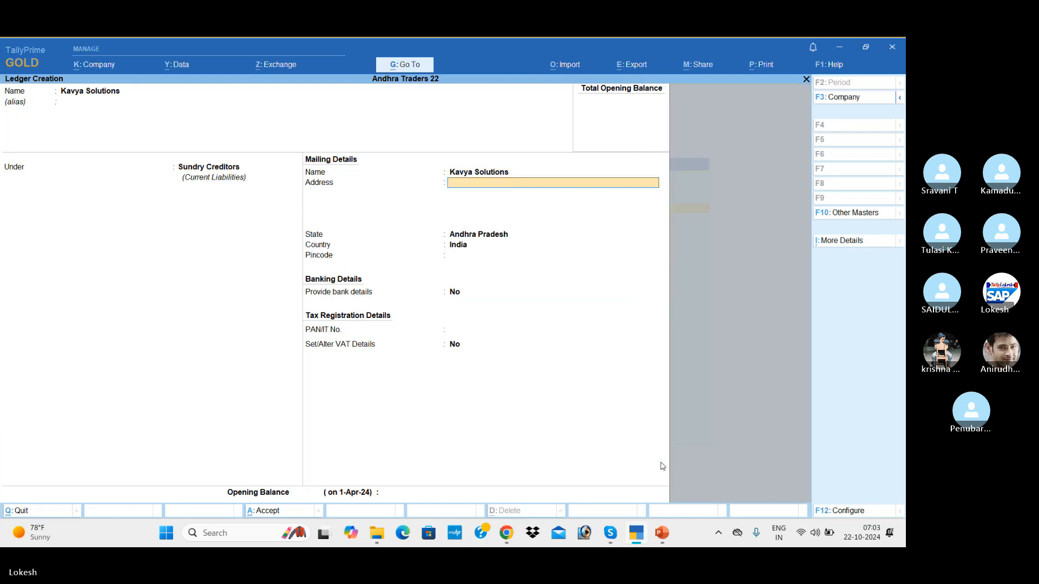
{"action": "key", "text": "Return"}
{"action": "key", "text": "Return"}
{"action": "key", "text": "Return"}
{"action": "key", "text": "Return"}
{"action": "key", "text": "Return"}
{"action": "key", "text": "Return"}
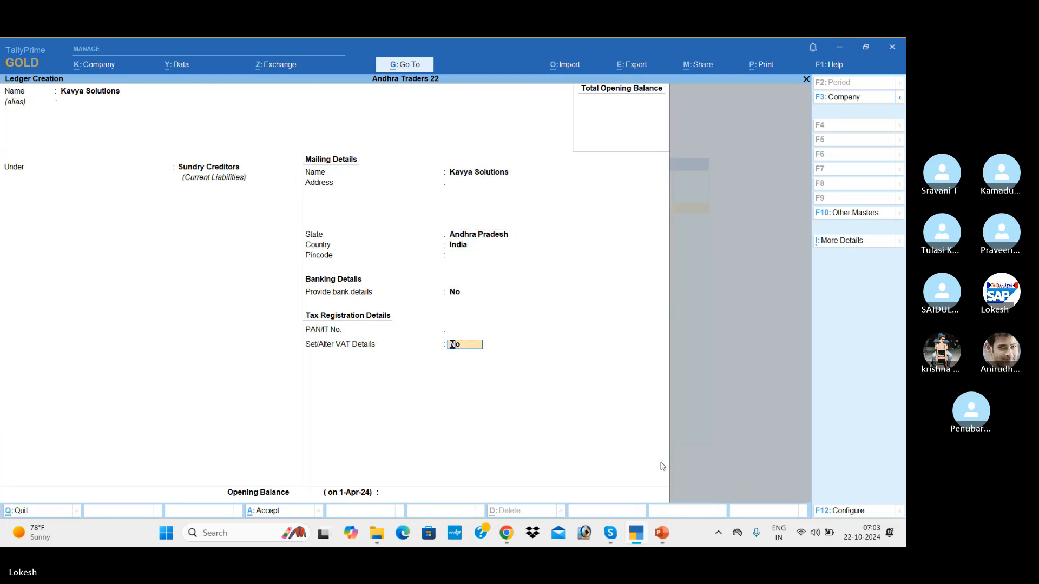
Enable VAT details for the Kavya Solutions ledger with dealer type Regular and blank TIN and CST numbers, and save the ledger.
{"action": "key", "text": "y"}
{"action": "key", "text": "Return"}
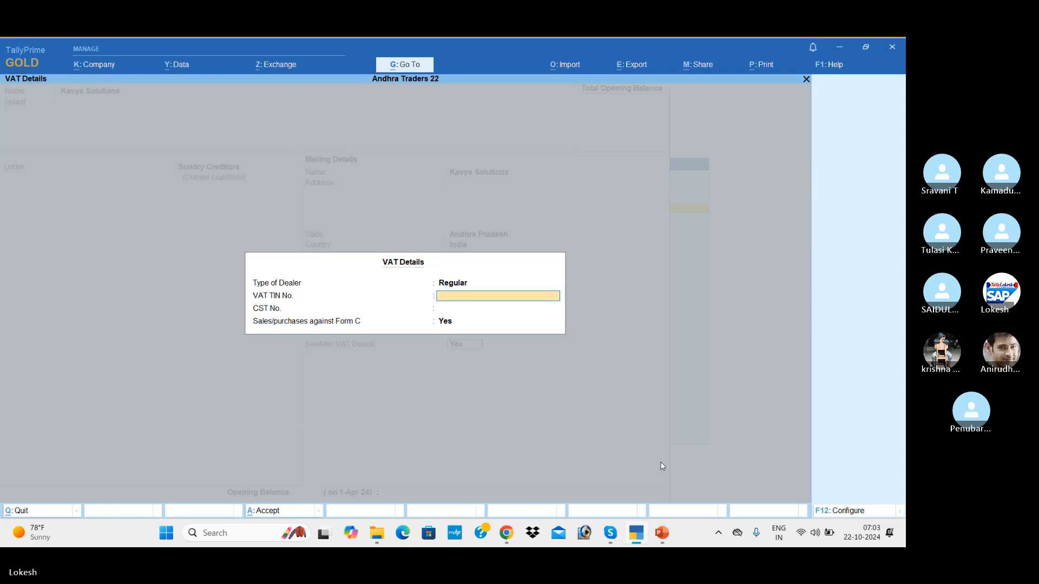
{"action": "key", "text": "Return"}
{"action": "key", "text": "Return"}
{"action": "key", "text": "Return"}
{"action": "key", "text": "Return"}
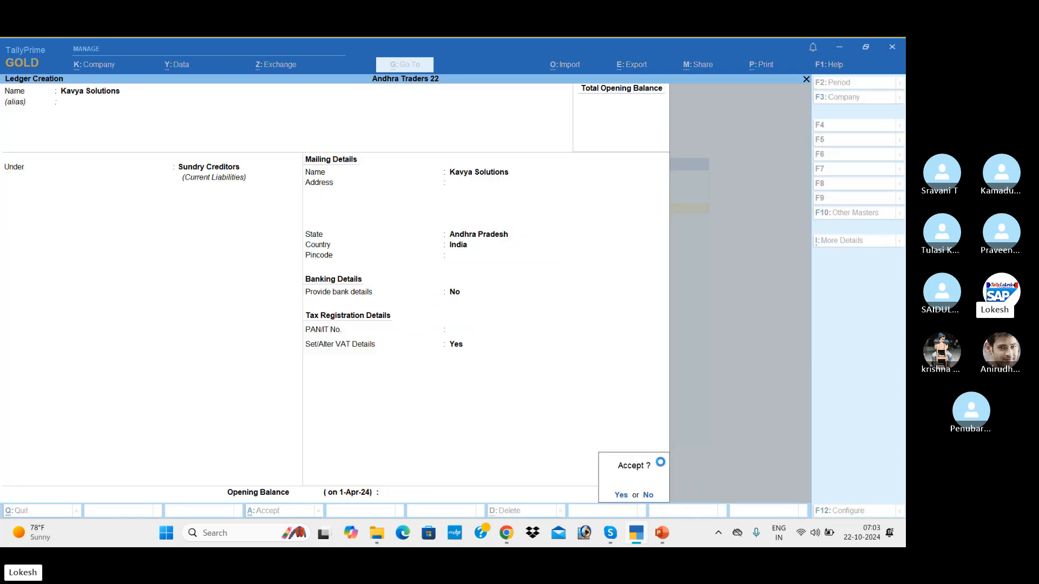
{"action": "key", "text": "Return"}
Enter a new ledger named Sales under Sales Accounts, keeping the ledger type Not Applicable and VAT/CST applicable.
{"action": "type", "text": "Sale"}
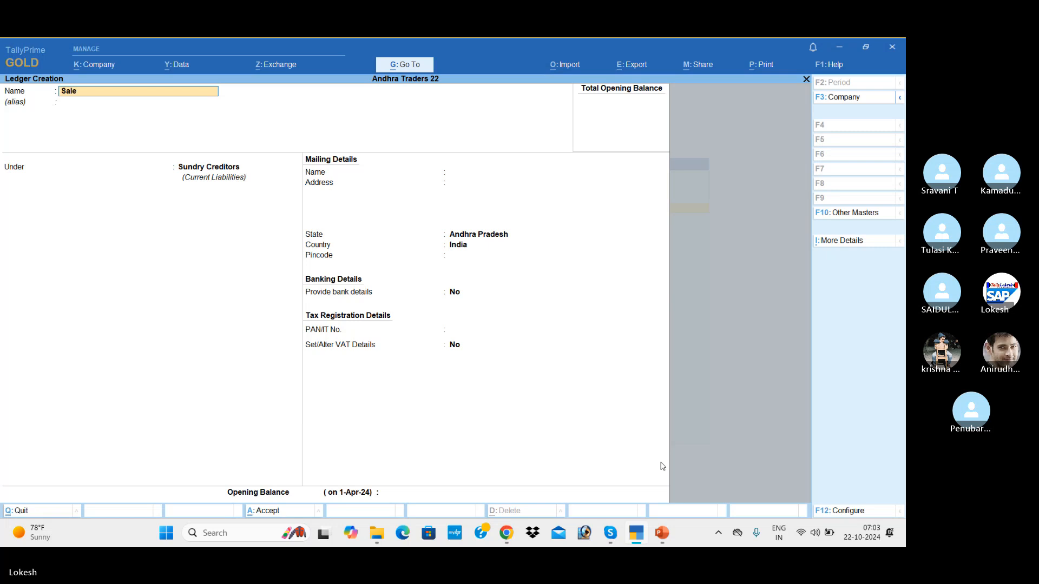
{"action": "type", "text": "s"}
{"action": "key", "text": "Return"}
{"action": "type", "text": "sa"}
{"action": "key", "text": "Return"}
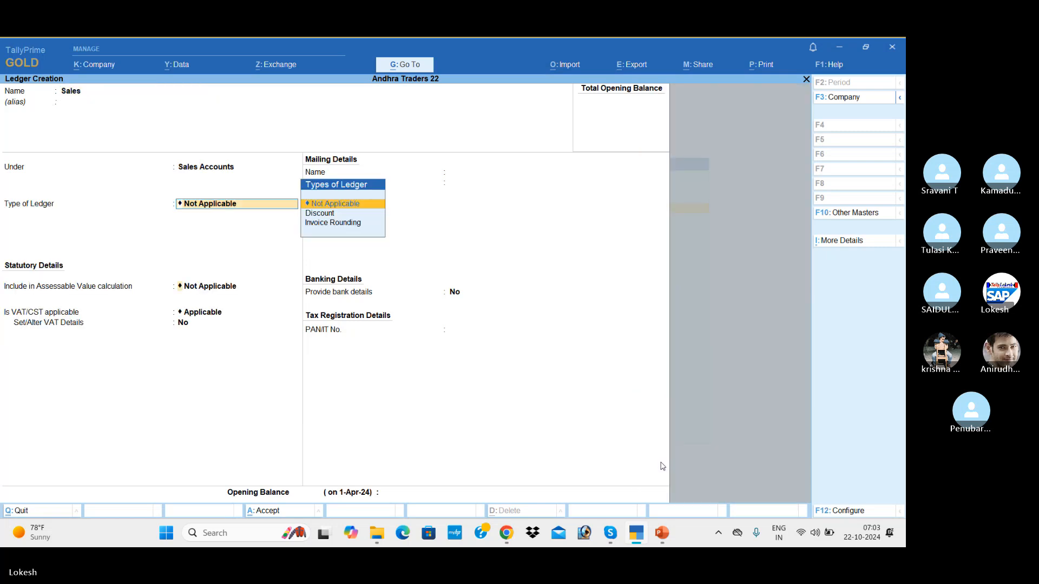
{"action": "key", "text": "Return"}
{"action": "key", "text": "Return"}
{"action": "key", "text": "Return"}
Enable VAT details for the Sales ledger, keep the nature of transaction undefined and save the ledger.
{"action": "key", "text": "y"}
{"action": "key", "text": "Return"}
{"action": "key", "text": "Return"}
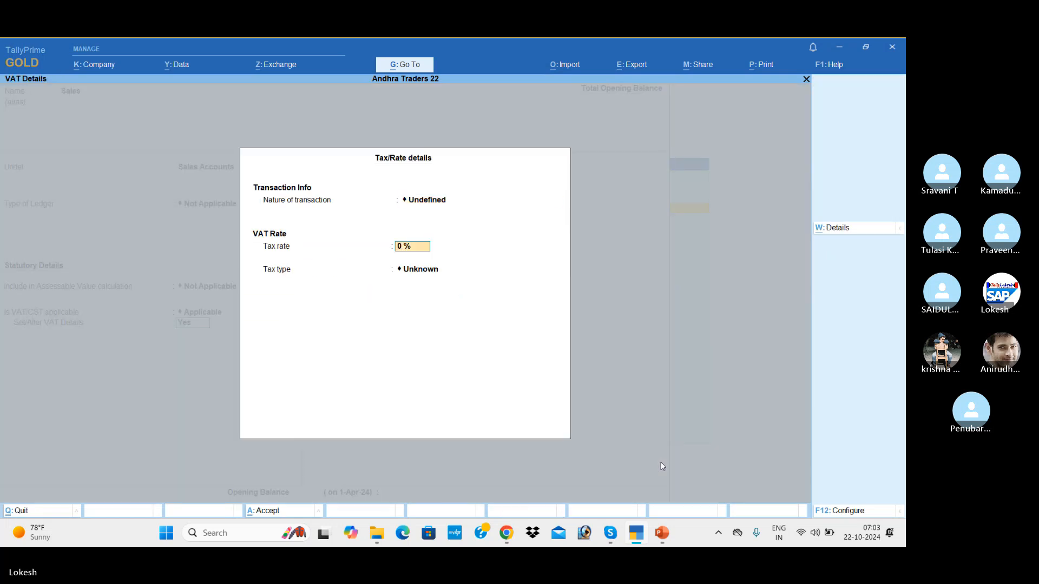
{"action": "key", "text": "Return"}
{"action": "key", "text": "Return"}
{"action": "key", "text": "Return"}
{"action": "key", "text": "Return"}
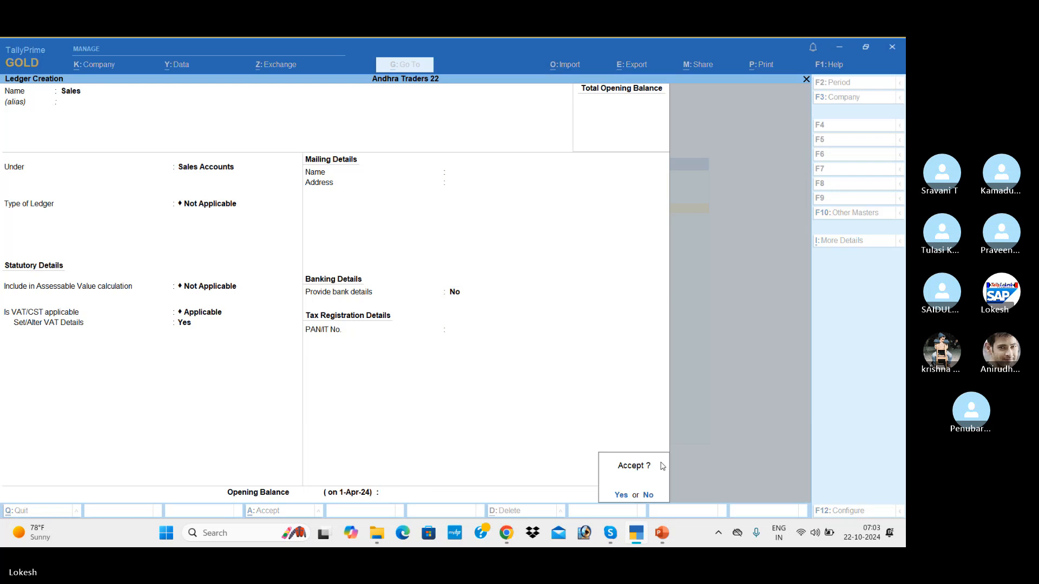
{"action": "type", "text": "y"}
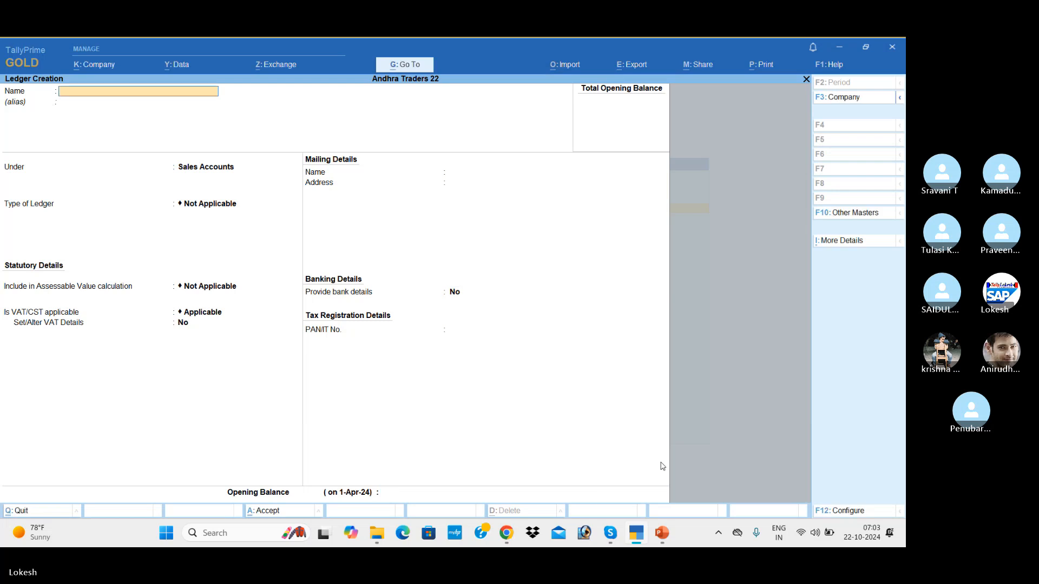
Enter a new ledger named Komali Merchants under Sundry Debtors.
{"action": "type", "text": "Komali Merchants"}
{"action": "key", "text": "Return"}
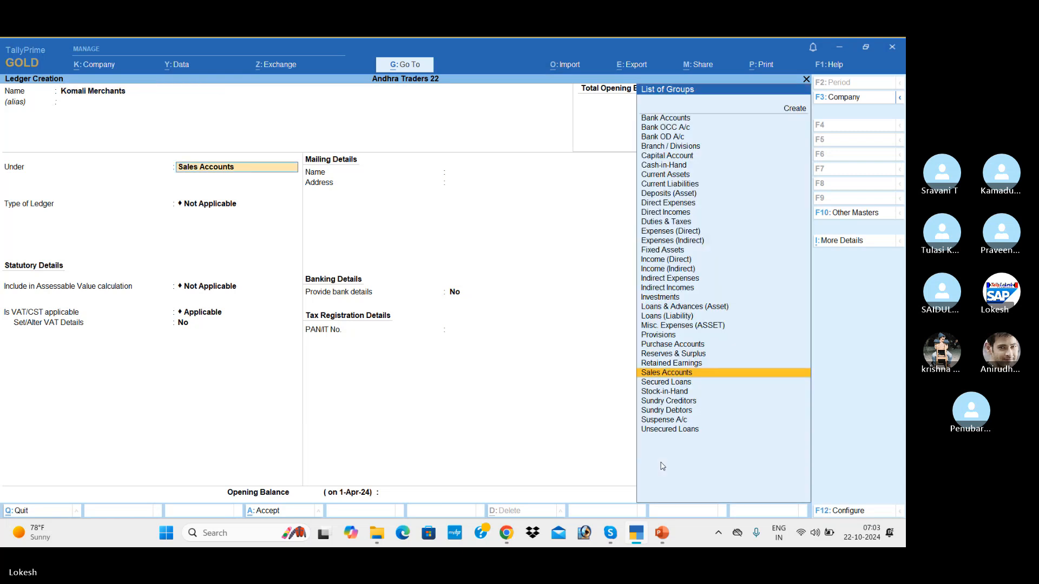
{"action": "type", "text": "Sun"}
{"action": "key", "text": "Down"}
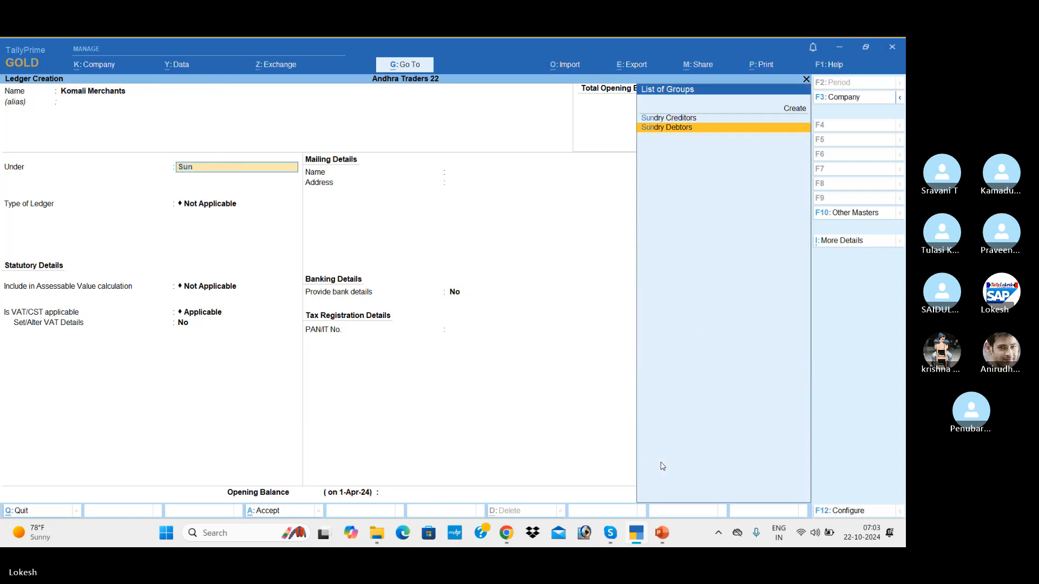
{"action": "key", "text": "Return"}
Keep the default details of the Komali Merchants ledger with VAT details set to No, and save it.
{"action": "key", "text": "Return"}
{"action": "key", "text": "Return"}
{"action": "key", "text": "Return"}
{"action": "key", "text": "Return"}
{"action": "key", "text": "Return"}
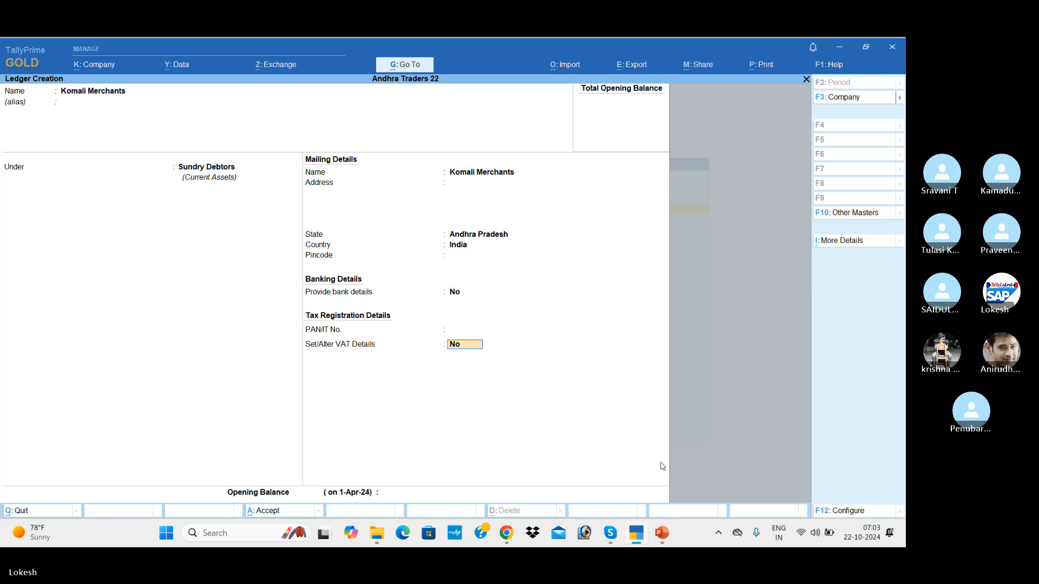
{"action": "key", "text": "Return"}
{"action": "key", "text": "Return"}
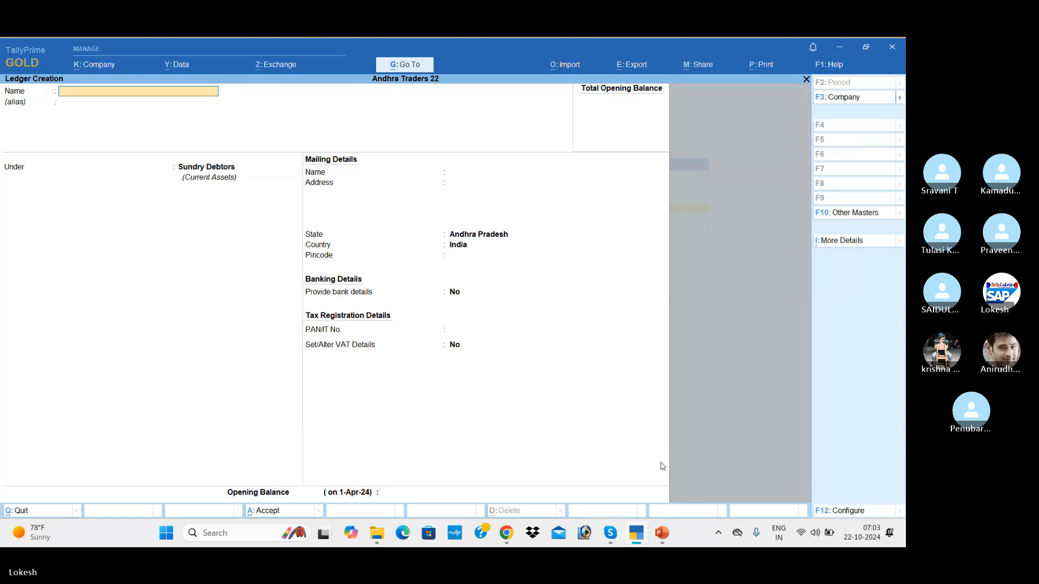
Enter a new ledger named Balu Pvt Ltd under Sundry Creditors.
{"action": "type", "text": "Balu Pvt Ltd"}
{"action": "key", "text": "Return"}
{"action": "key", "text": "Return"}
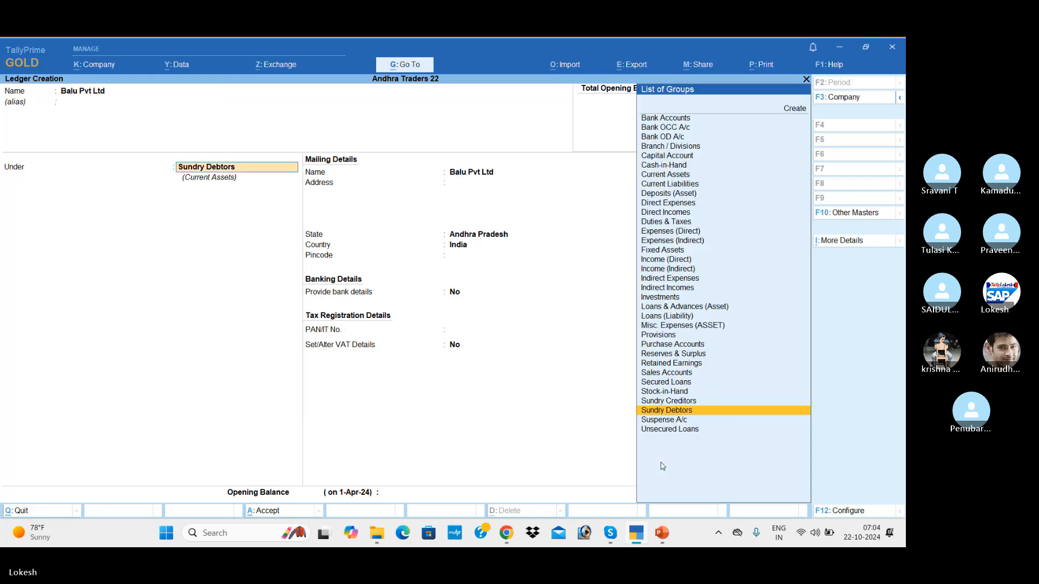
{"action": "key", "text": "Up"}
{"action": "key", "text": "Return"}
Keep the default mailing, banking and tax details of the Balu Pvt Ltd ledger, and save it.
{"action": "key", "text": "Return"}
{"action": "key", "text": "Return"}
{"action": "key", "text": "Return"}
{"action": "key", "text": "Return"}
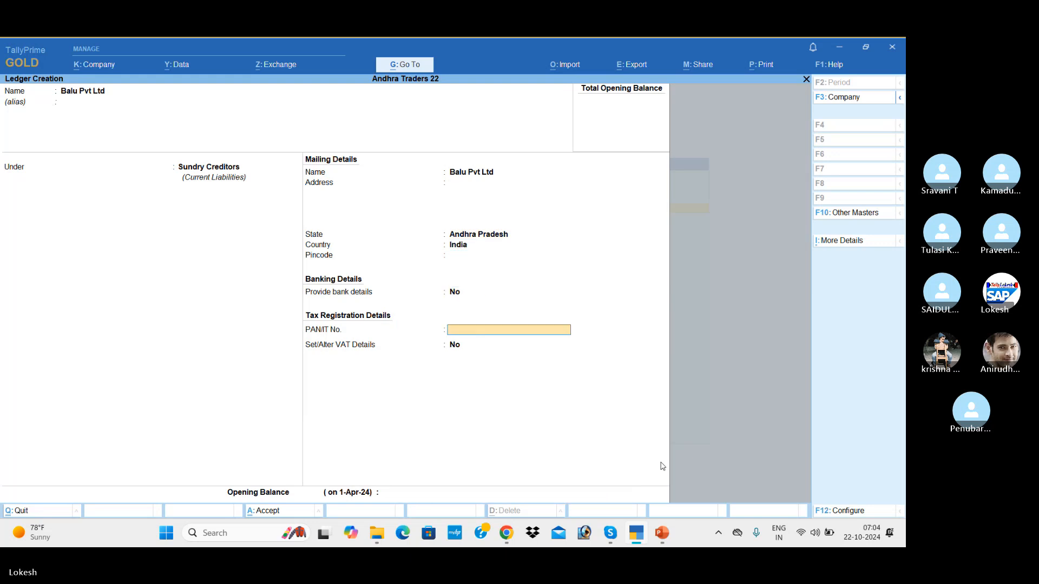
{"action": "key", "text": "Return"}
{"action": "key", "text": "Return"}
{"action": "key", "text": "Return"}
{"action": "key", "text": "Return"}
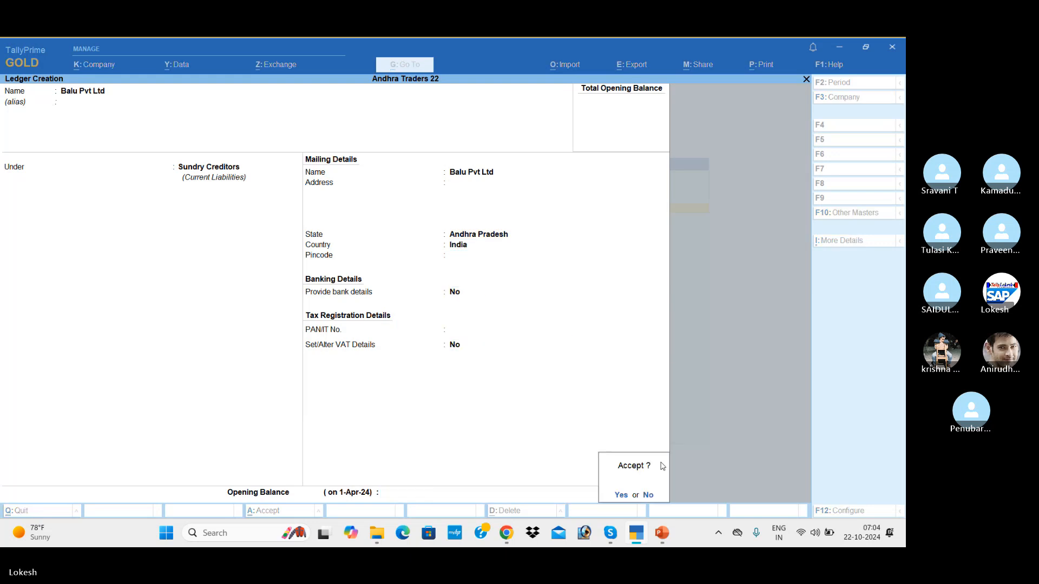
{"action": "key", "text": "Return"}
Enter a new ledger named Kadar Enterprises under Sundry Debtors.
{"action": "type", "text": "Kadar"}
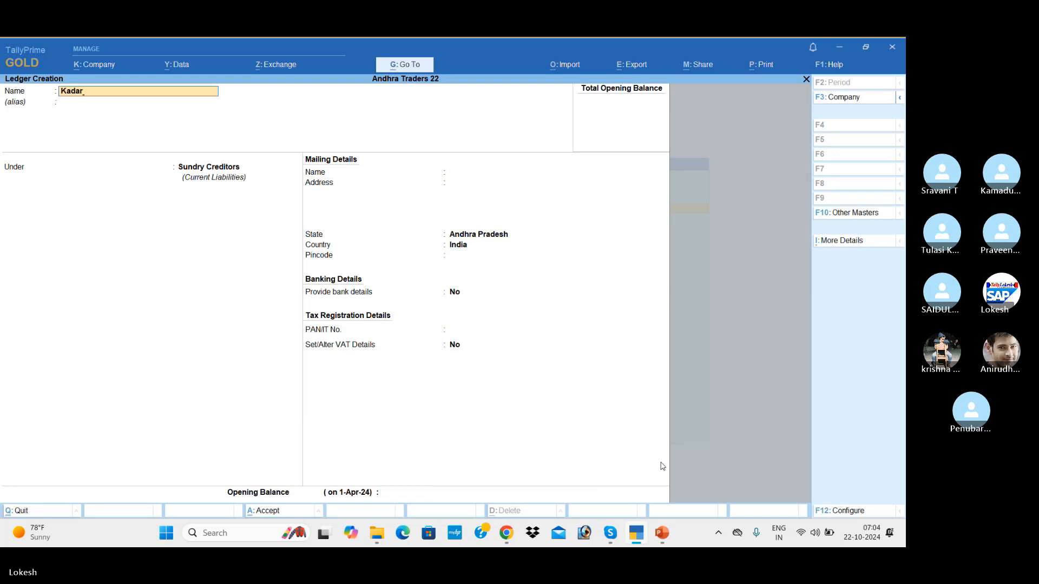
{"action": "type", "text": " et"}
{"action": "key", "text": "BackSpace"}
{"action": "type", "text": "nterprises"}
{"action": "key", "text": "Return"}
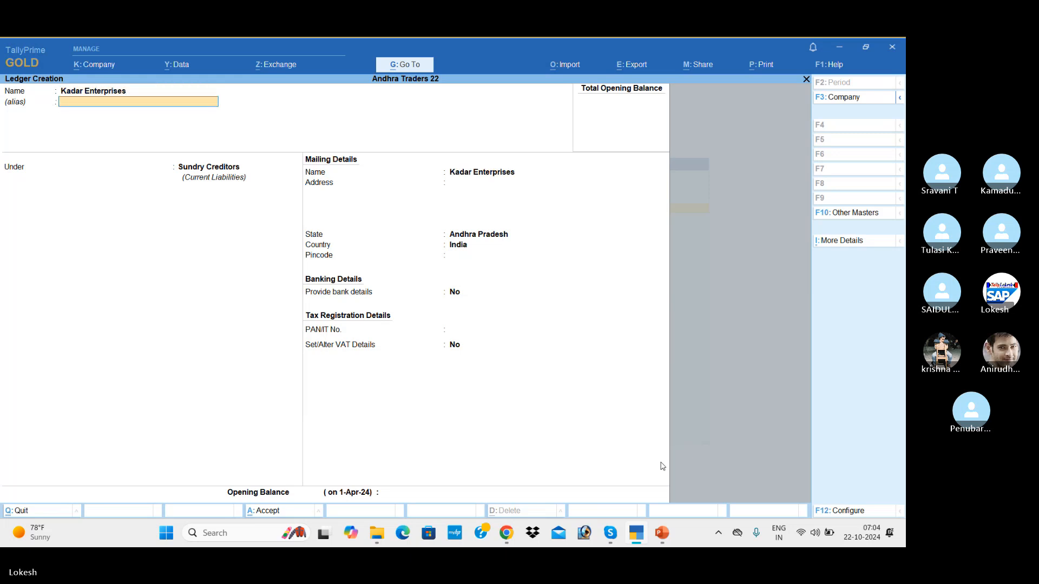
{"action": "key", "text": "Return"}
{"action": "key", "text": "Down"}
{"action": "key", "text": "Return"}
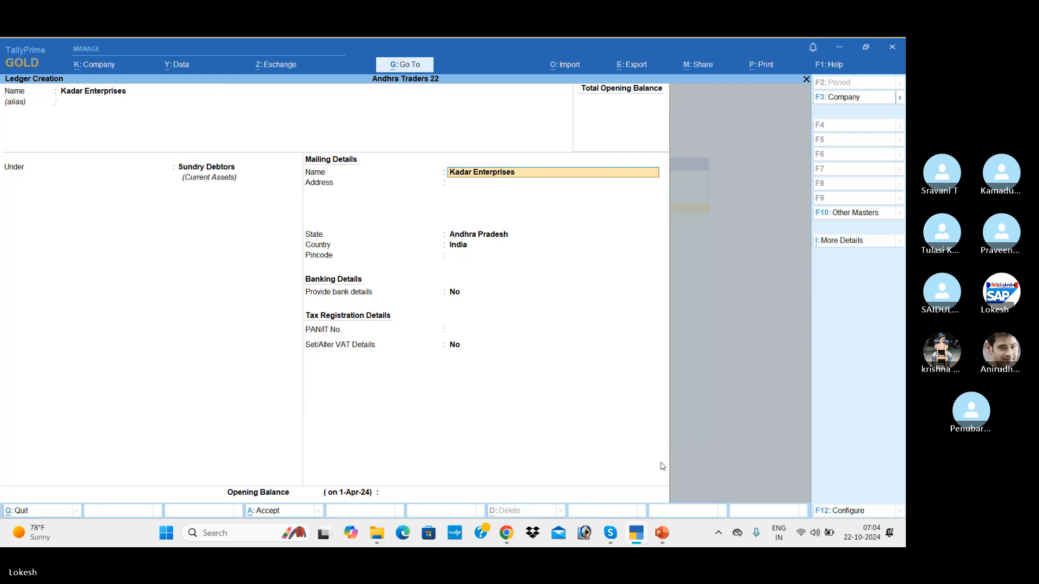
Keep the default details of the Kadar Enterprises ledger with the TIN left blank, and save it.
{"action": "key", "text": "Return"}
{"action": "key", "text": "Return"}
{"action": "key", "text": "Return"}
{"action": "key", "text": "Return"}
{"action": "key", "text": "Return"}
{"action": "key", "text": "Return"}
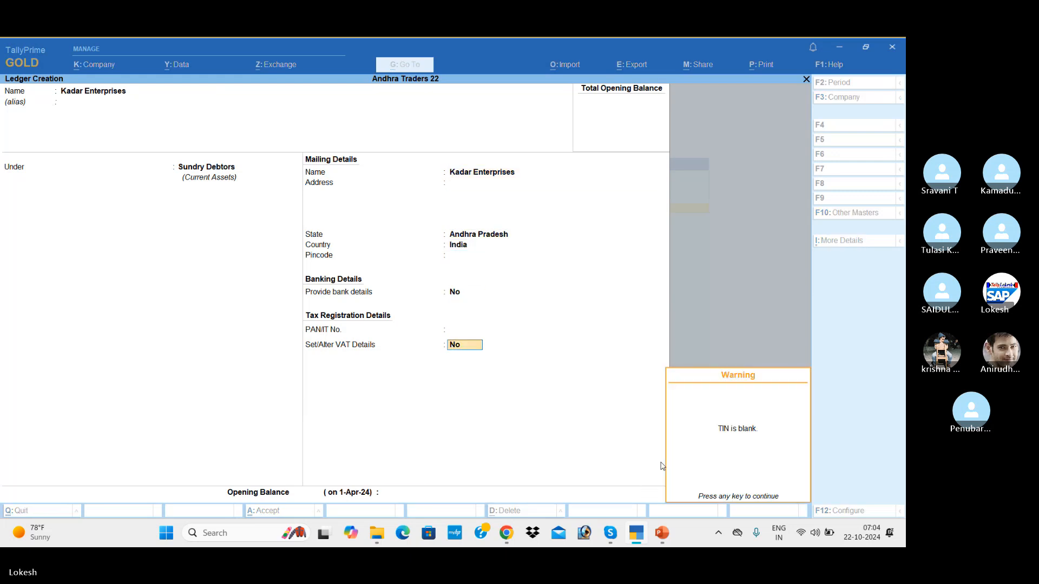
{"action": "key", "text": "Return"}
{"action": "key", "text": "Return"}
Create and save a ledger named Input Vat 5% under Duties & Taxes with duty type VAT and 0% calculation.
{"action": "type", "text": "In"}
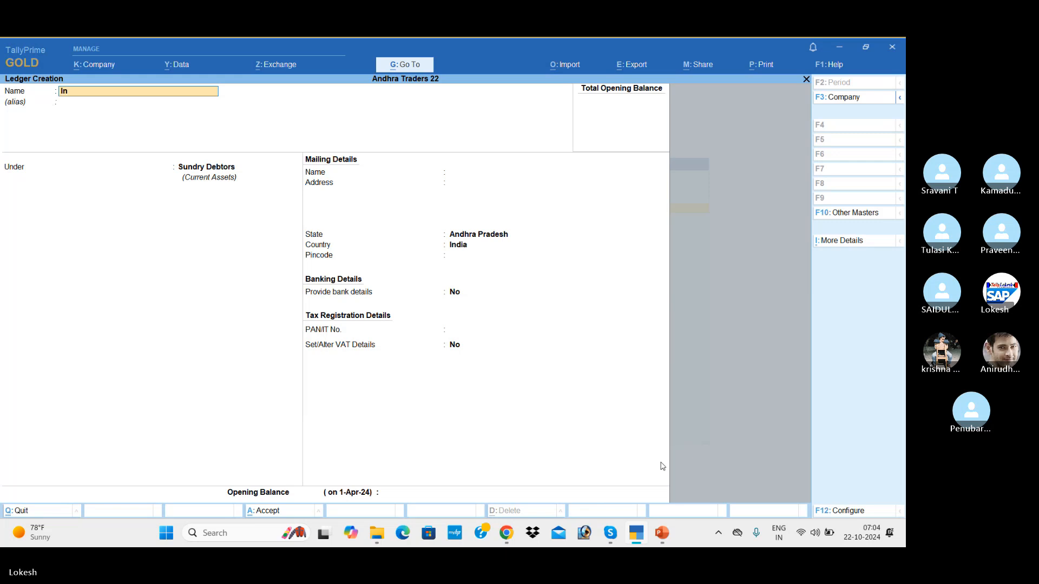
{"action": "type", "text": "put Vat 5%"}
{"action": "key", "text": "Return"}
{"action": "type", "text": "Du"}
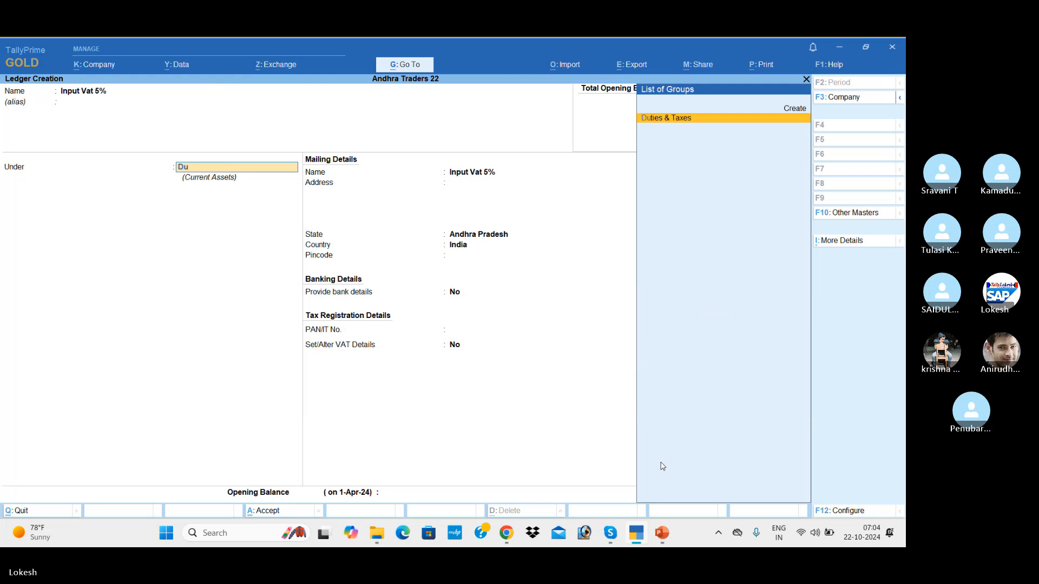
{"action": "key", "text": "Return"}
{"action": "key", "text": "Down"}
{"action": "key", "text": "Return"}
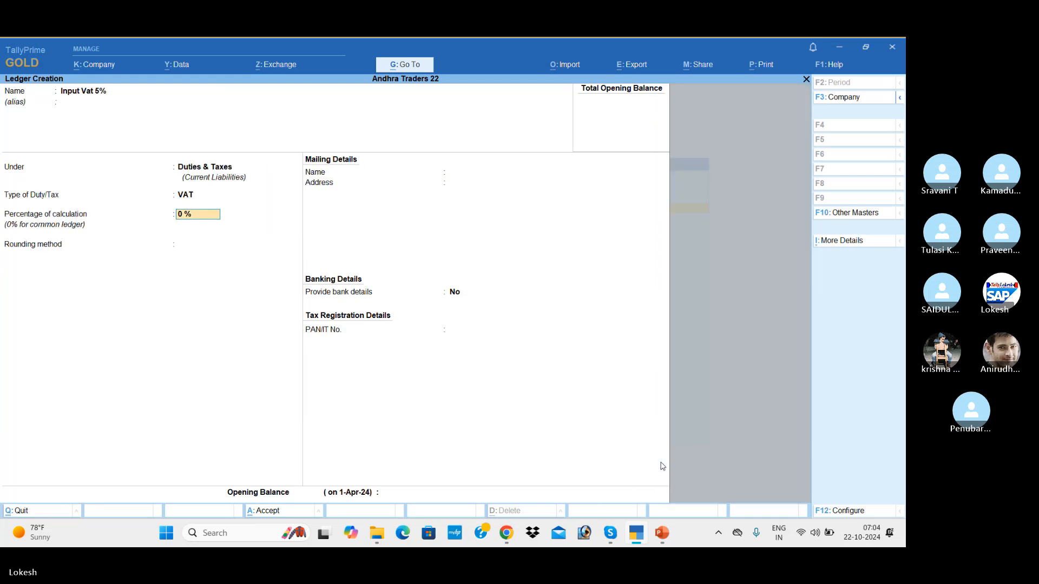
{"action": "key", "text": "Return"}
{"action": "key", "text": "Return"}
{"action": "key", "text": "Return"}
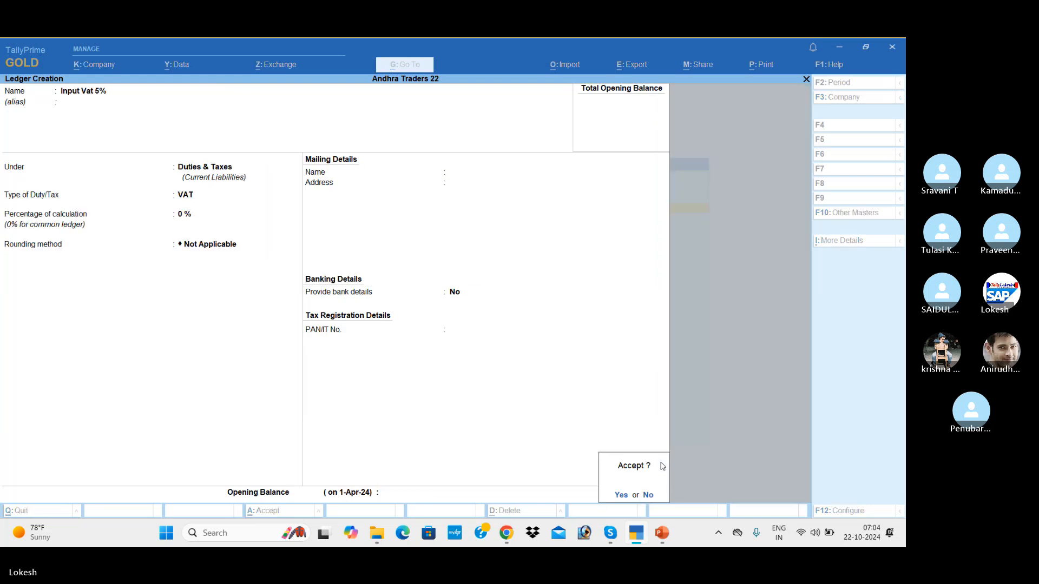
{"action": "key", "text": "Return"}
Create and save a ledger named Output Vat 5% under Duties & Taxes with duty type VAT and 0% calculation.
{"action": "type", "text": "Outp"}
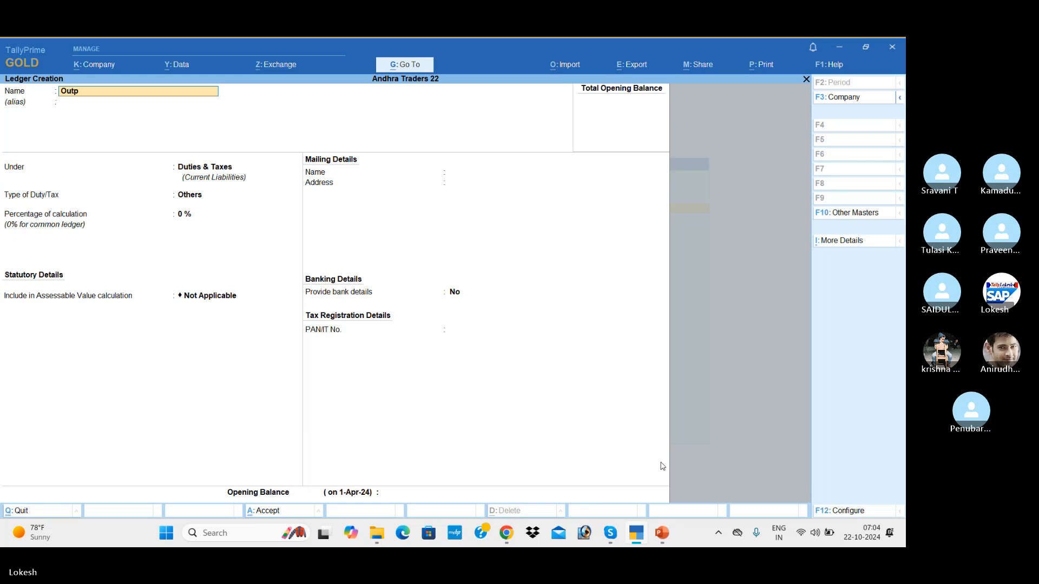
{"action": "type", "text": "ut Vat 5%"}
{"action": "key", "text": "Return"}
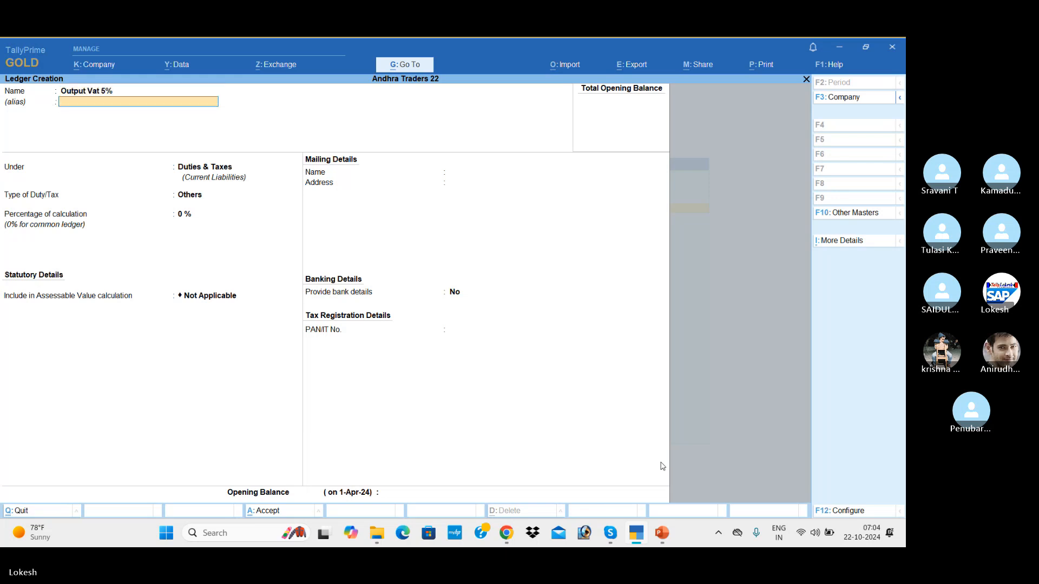
{"action": "key", "text": "Return"}
{"action": "key", "text": "Return"}
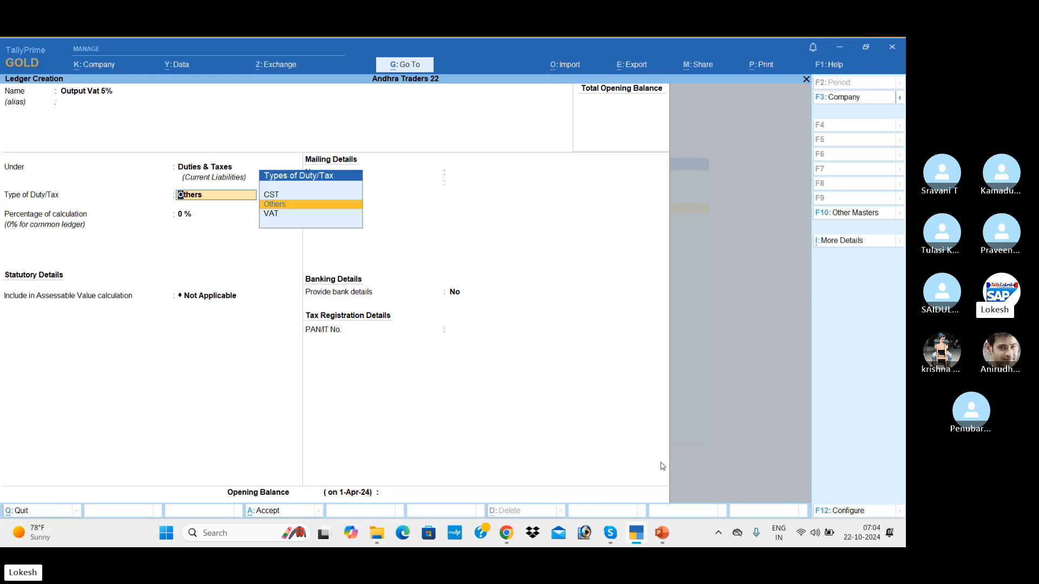
{"action": "key", "text": "Down"}
{"action": "key", "text": "Return"}
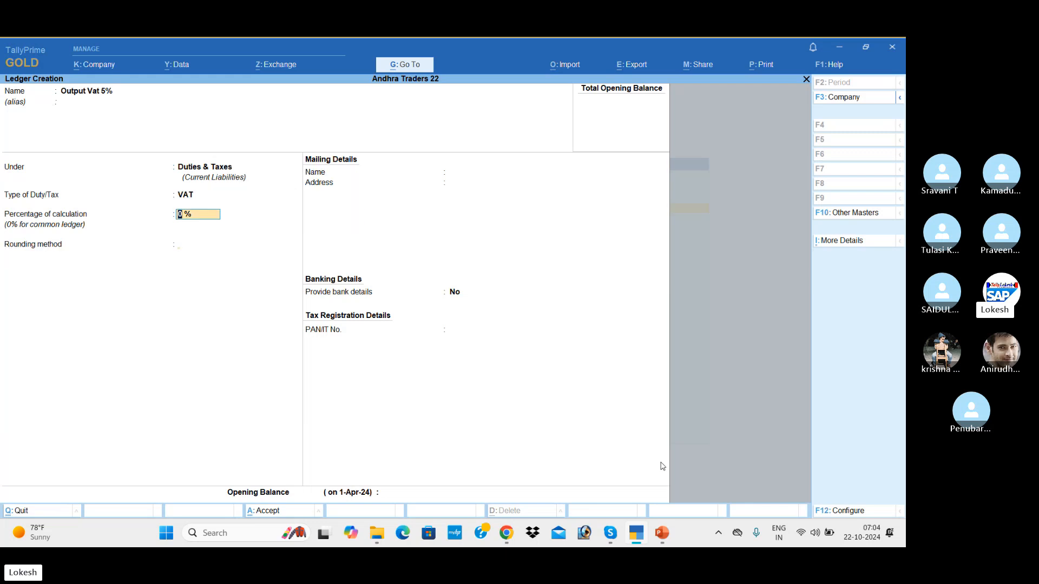
{"action": "key", "text": "Return"}
{"action": "key", "text": "Return"}
{"action": "key", "text": "Return"}
{"action": "key", "text": "Return"}
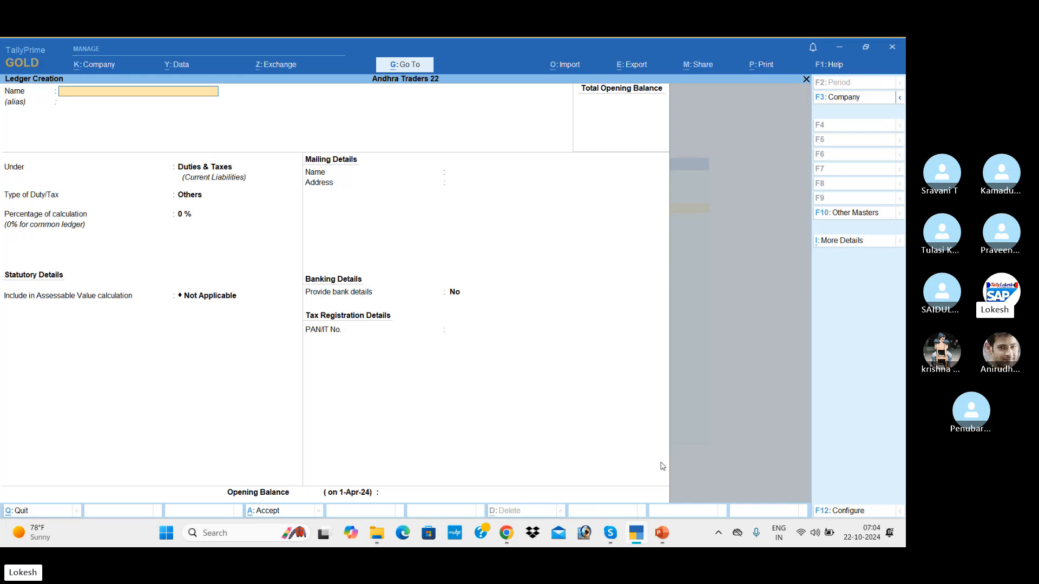
Leave ledger creation and create a simple unit with symbol nos, formal name Numbers and 0 decimal places.
{"action": "key", "text": "Escape"}
{"action": "key", "text": "y"}
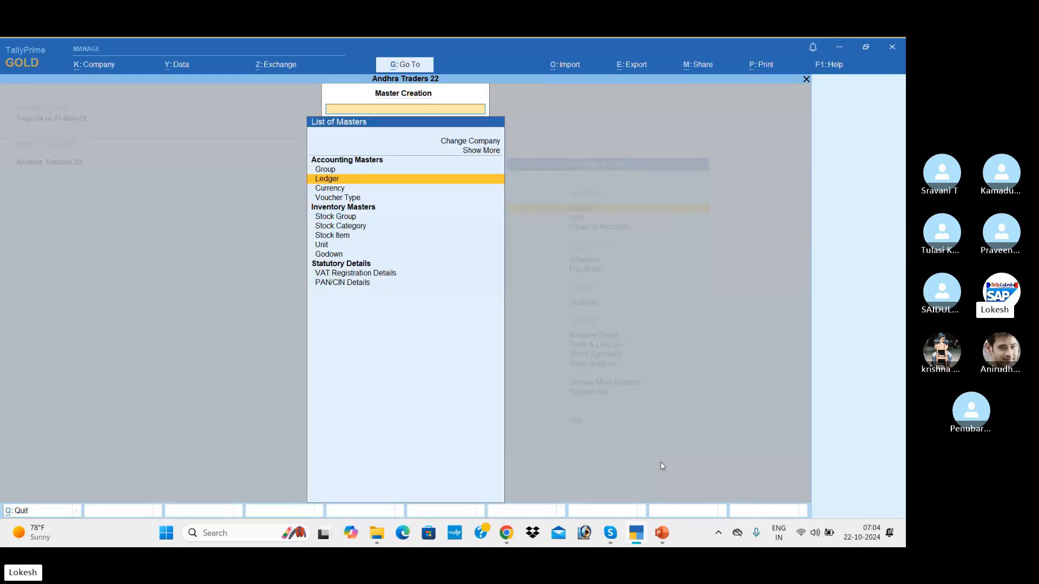
{"action": "key", "text": "Down"}
{"action": "key", "text": "Down"}
{"action": "key", "text": "Down"}
{"action": "key", "text": "Down"}
{"action": "key", "text": "Down"}
{"action": "key", "text": "Down"}
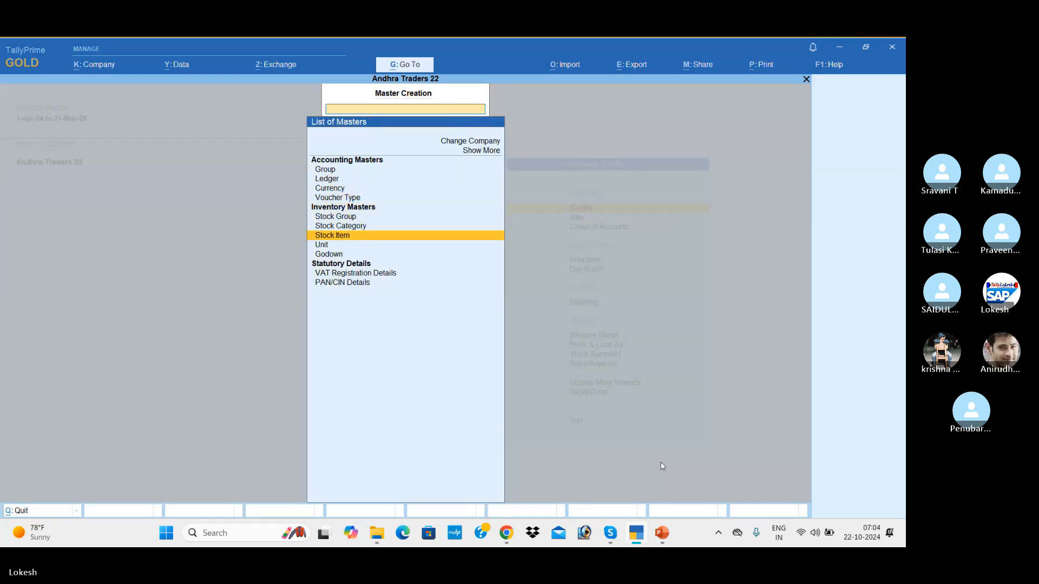
{"action": "key", "text": "Return"}
{"action": "type", "text": "nos"}
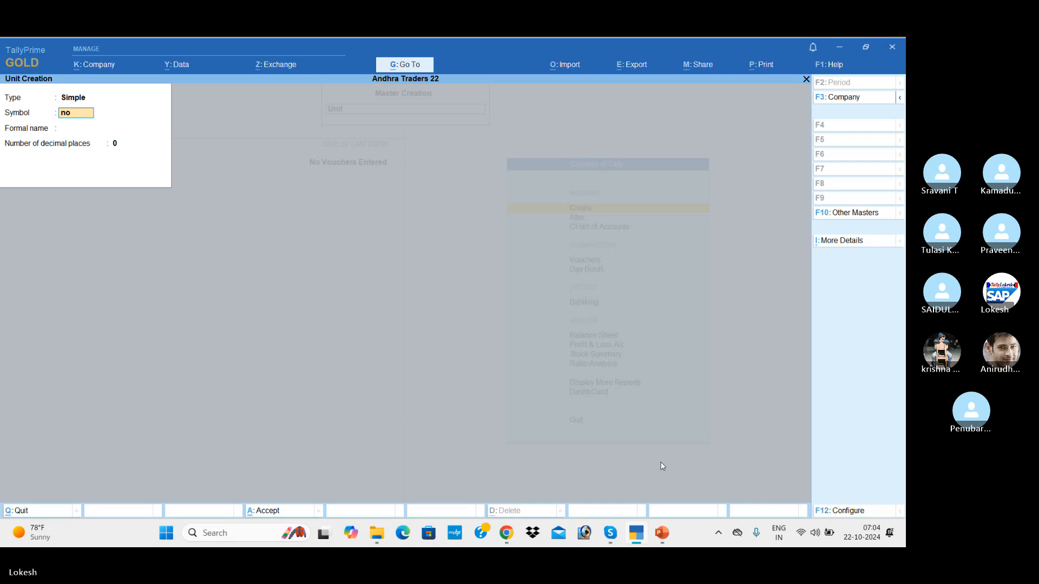
{"action": "key", "text": "Return"}
{"action": "type", "text": "Numbers"}
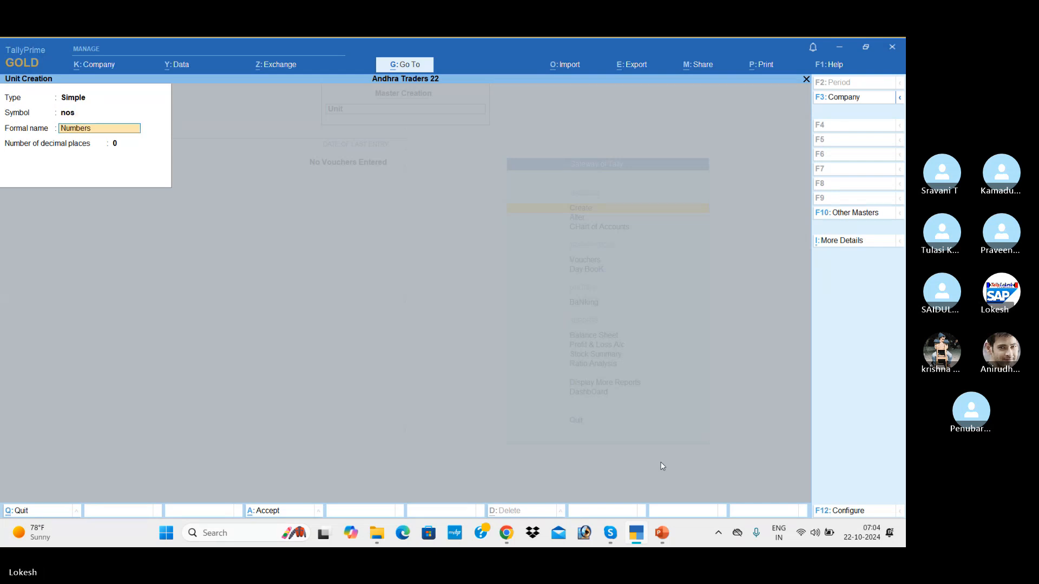
{"action": "key", "text": "Return"}
{"action": "key", "text": "Return"}
{"action": "key", "text": "y"}
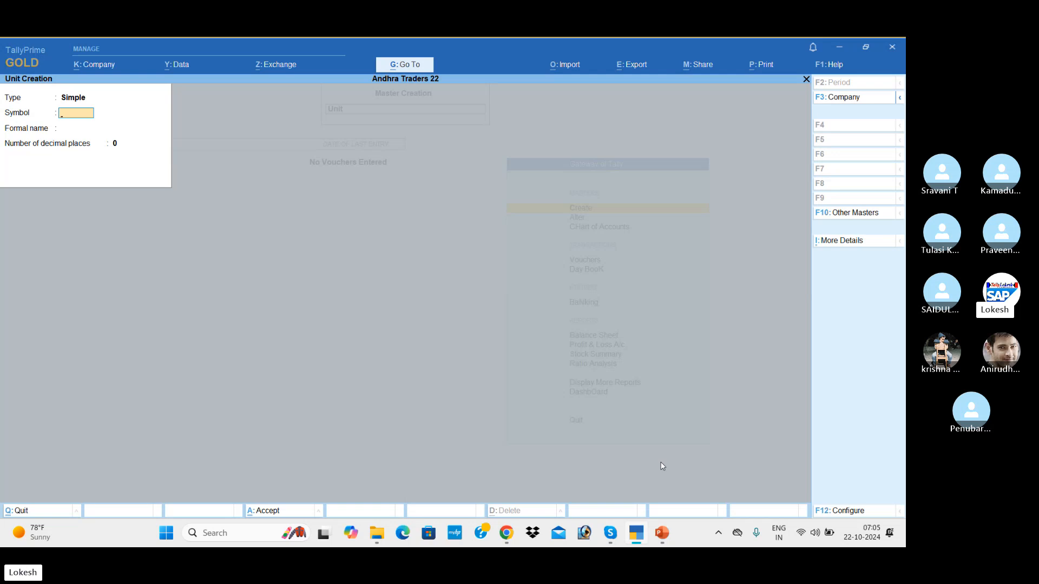
Leave unit creation and start a new stock item named Hp Laptop under the Primary group.
{"action": "key", "text": "Escape"}
{"action": "key", "text": "Up"}
{"action": "key", "text": "Return"}
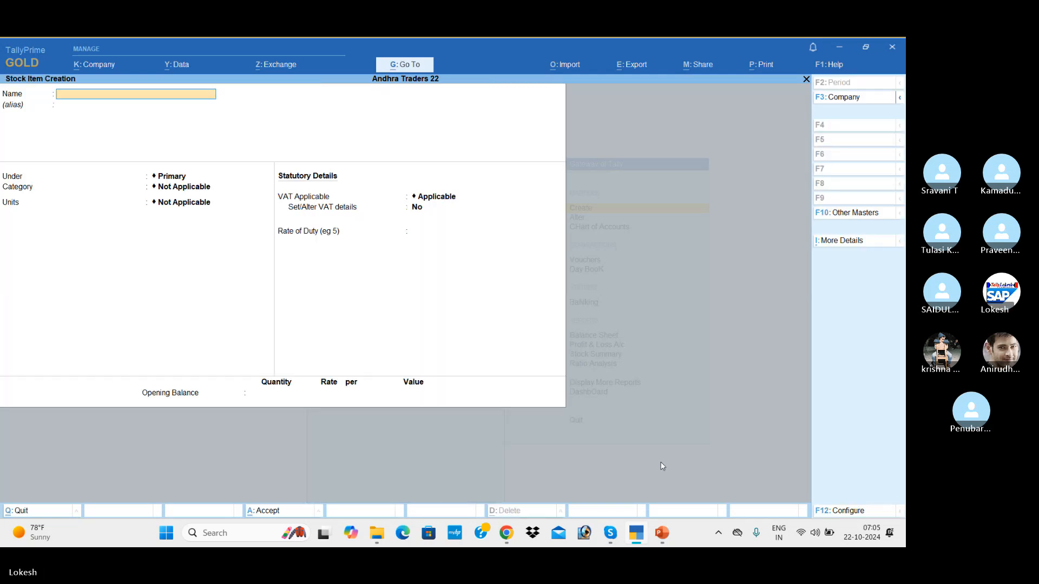
{"action": "type", "text": "Hp Laptop"}
{"action": "key", "text": "Return"}
{"action": "key", "text": "Return"}
{"action": "key", "text": "Return"}
{"action": "key", "text": "Return"}
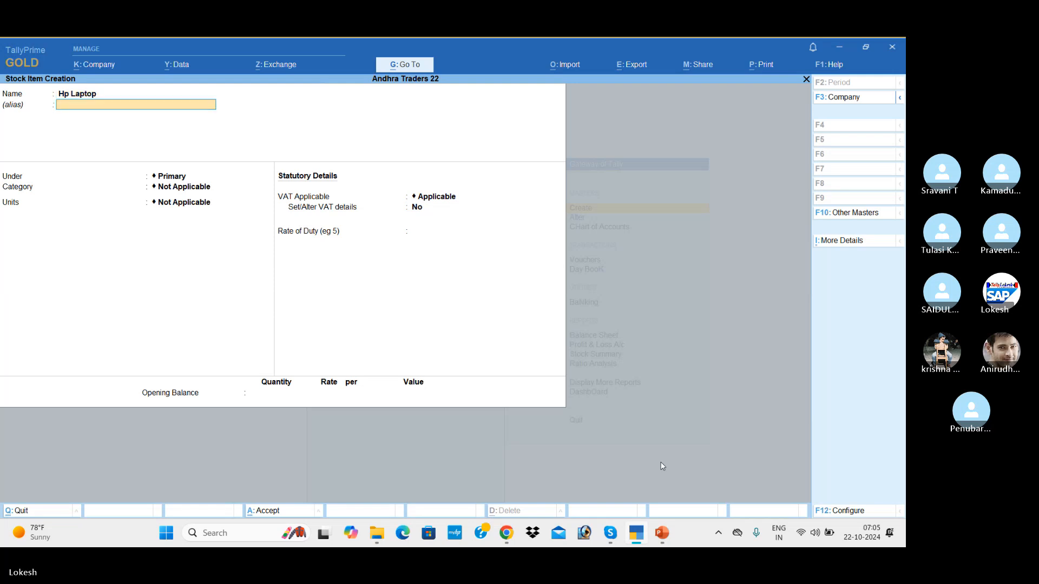
Assign the unit nos to Hp Laptop, keep VAT applicable with duty rate 0 and no opening balance, and save it.
{"action": "key", "text": "Down"}
{"action": "key", "text": "Return"}
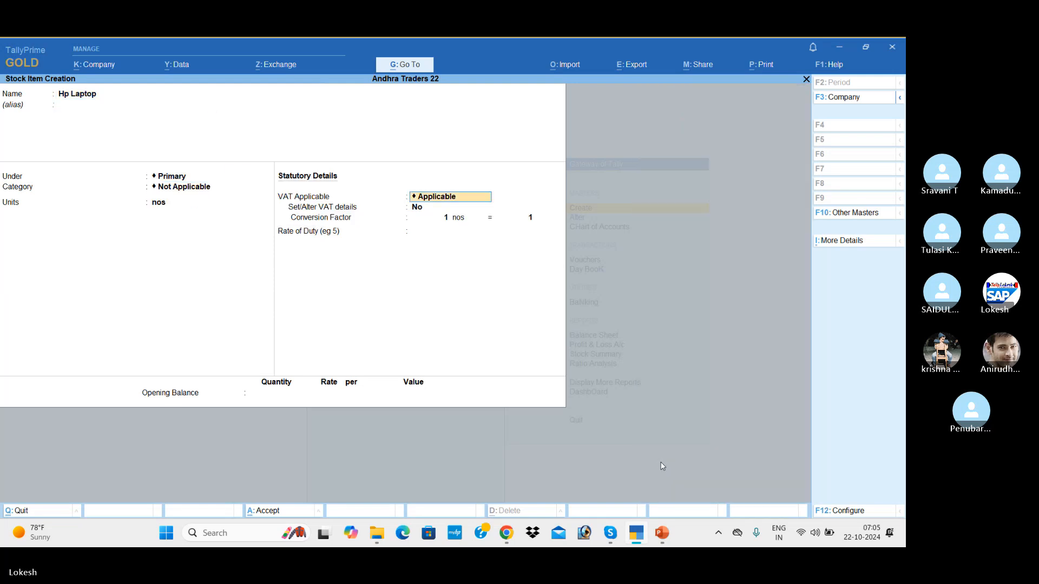
{"action": "key", "text": "Return"}
{"action": "key", "text": "Return"}
{"action": "key", "text": "Return"}
{"action": "key", "text": "Return"}
{"action": "key", "text": "Return"}
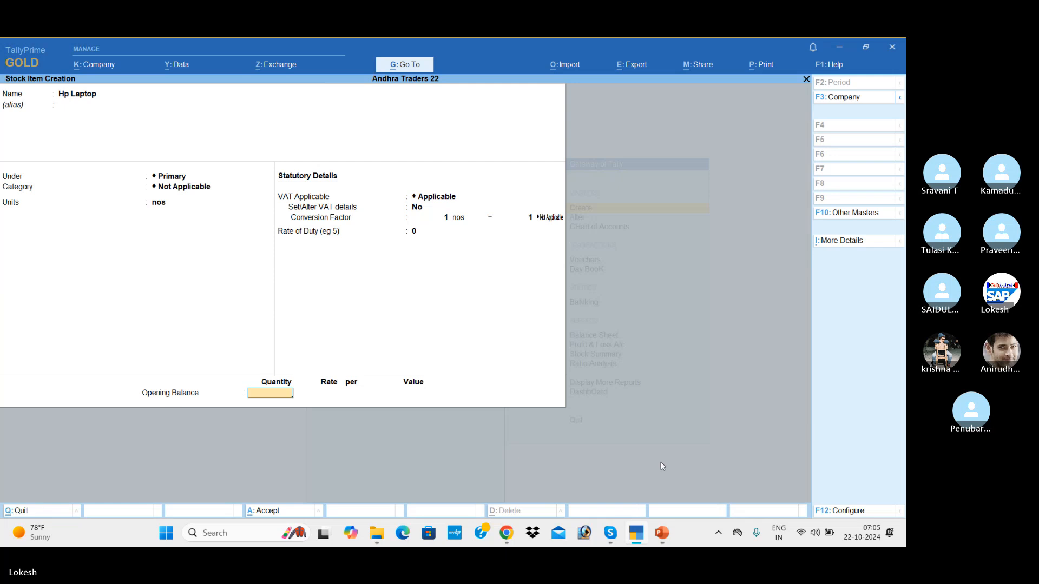
{"action": "key", "text": "Return"}
{"action": "key", "text": "Return"}
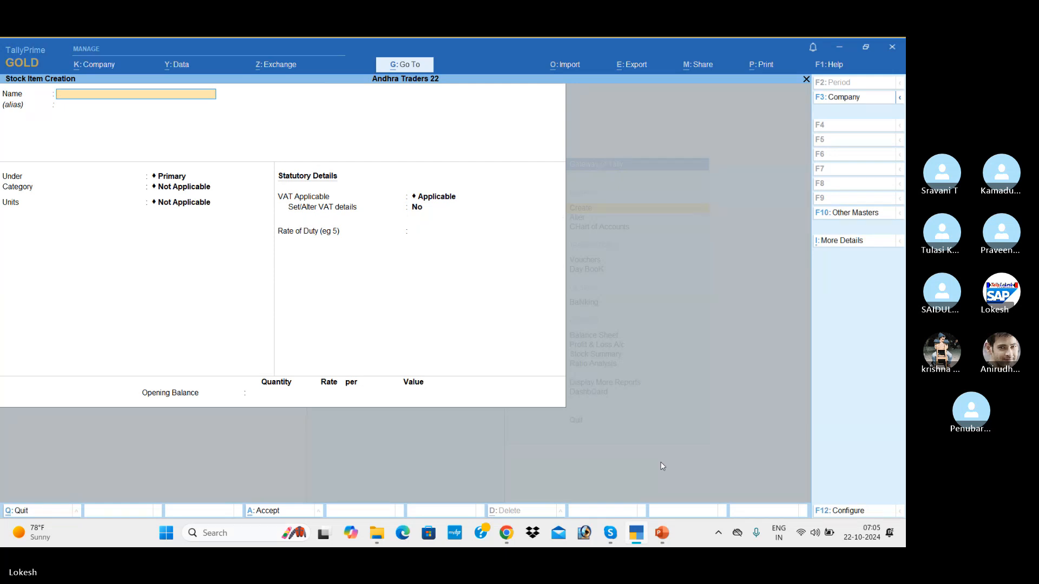
Create and save a stock item named Lenovo Laptops under Primary with unit nos, default VAT details and no opening balance.
{"action": "type", "text": "Lenovo Laptops"}
{"action": "key", "text": "Return"}
{"action": "key", "text": "Return"}
{"action": "key", "text": "Return"}
{"action": "key", "text": "Return"}
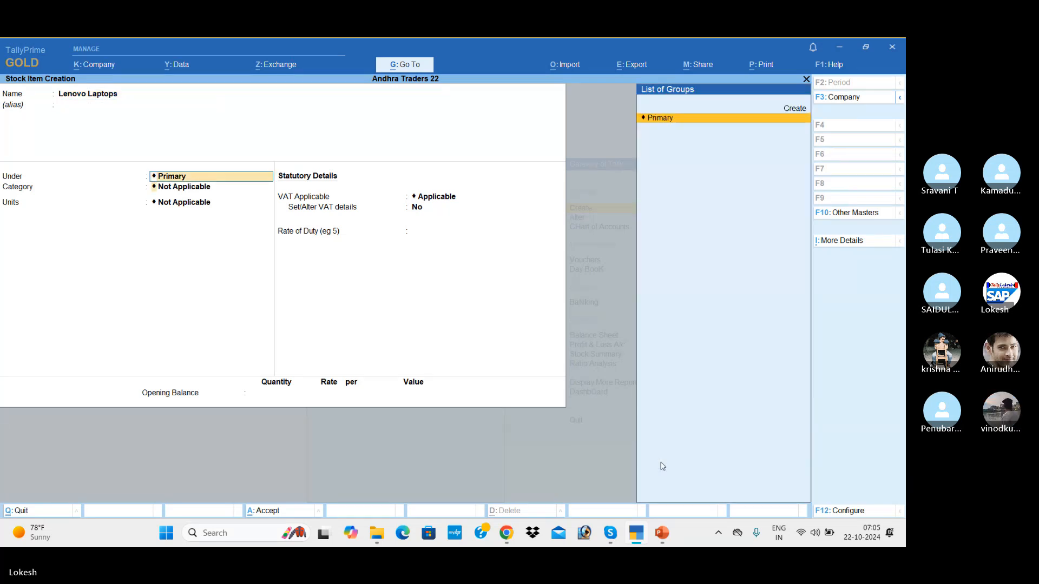
{"action": "key", "text": "Down"}
{"action": "key", "text": "Return"}
{"action": "key", "text": "Return"}
{"action": "key", "text": "Return"}
{"action": "key", "text": "Return"}
{"action": "key", "text": "Return"}
{"action": "key", "text": "Return"}
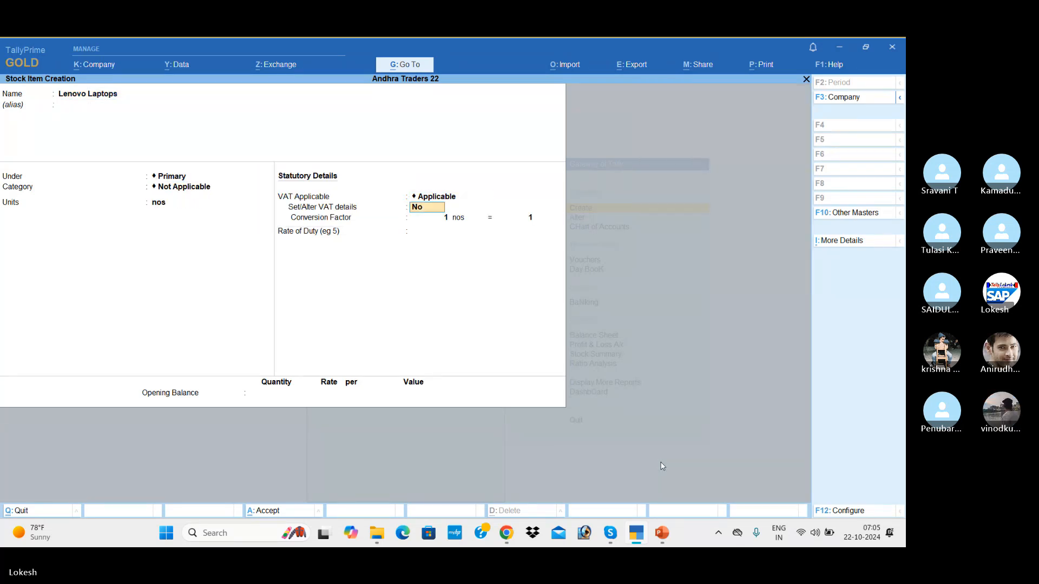
{"action": "key", "text": "Return"}
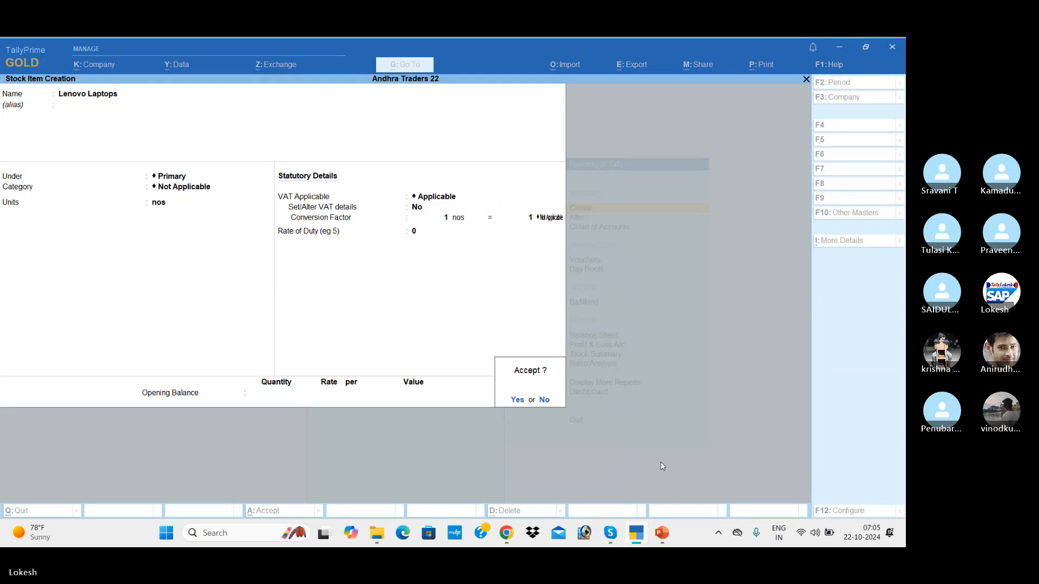
{"action": "key", "text": "y"}
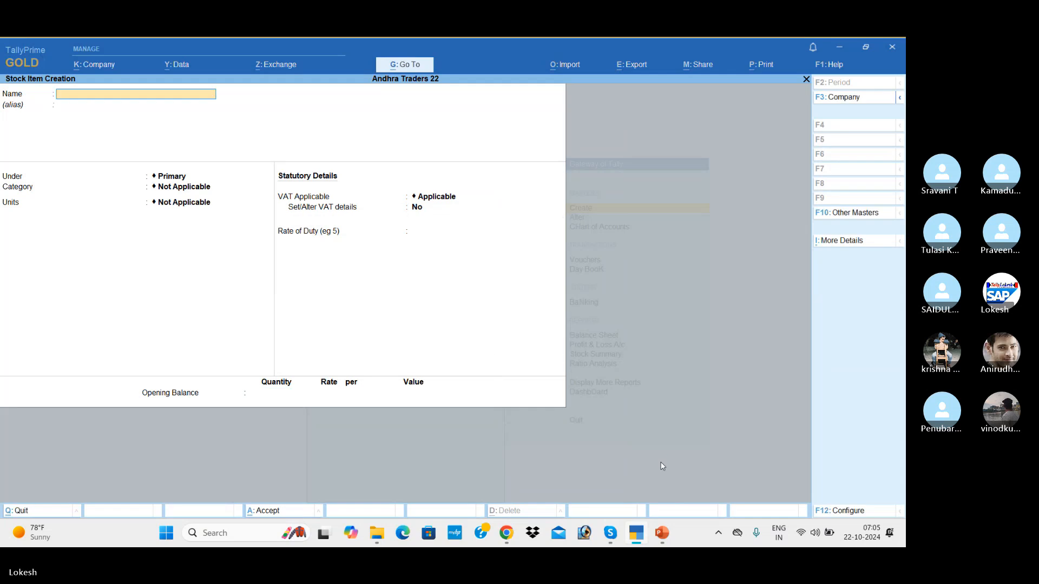
Name the new stock item Vivo Mobiles.
{"action": "type", "text": "Vivo Mobbil"}
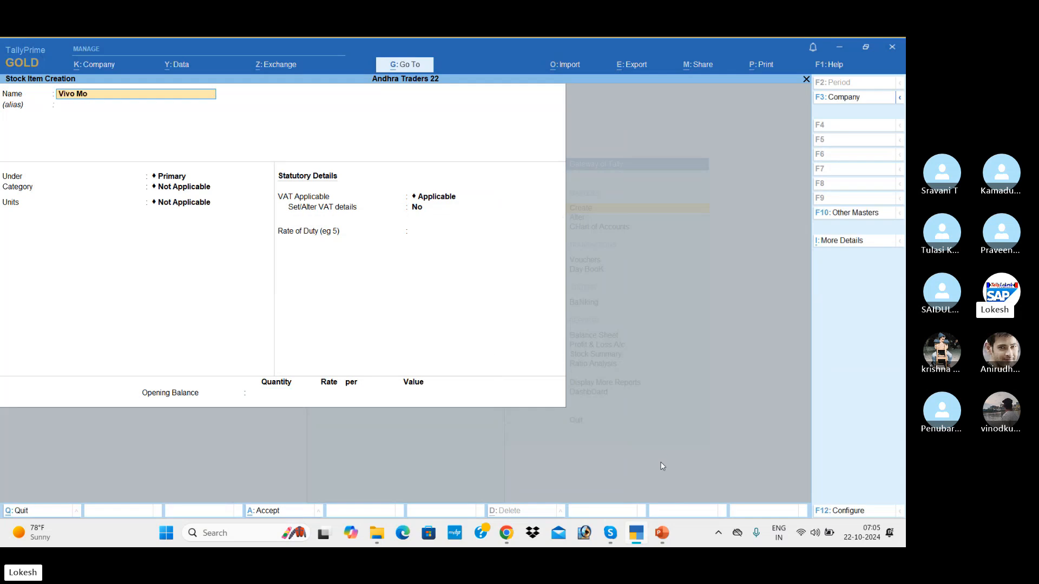
{"action": "key", "text": "BackSpace"}
{"action": "key", "text": "BackSpace"}
{"action": "key", "text": "BackSpace"}
{"action": "key", "text": "BackSpace"}
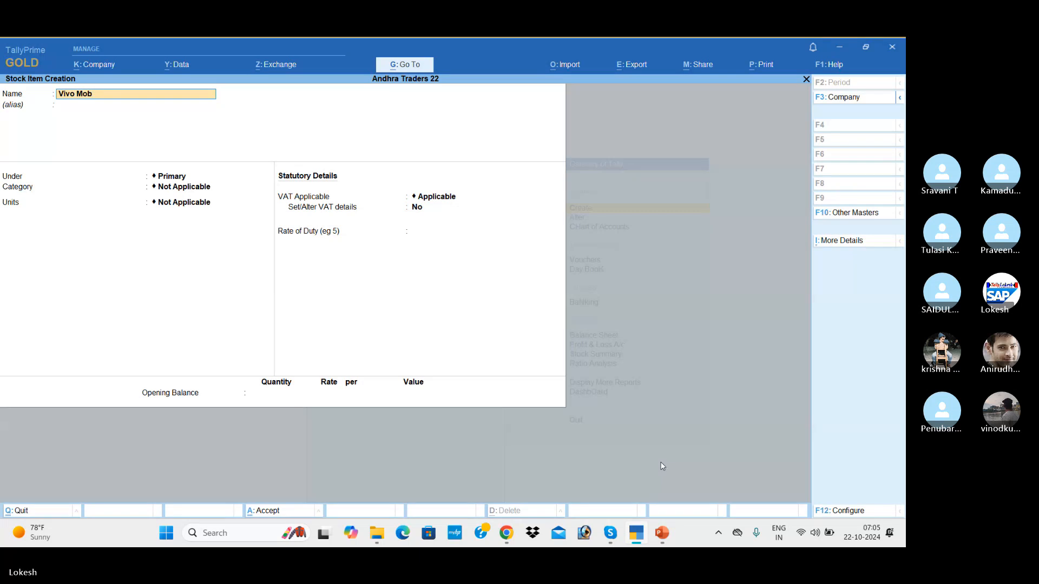
{"action": "key", "text": "Return"}
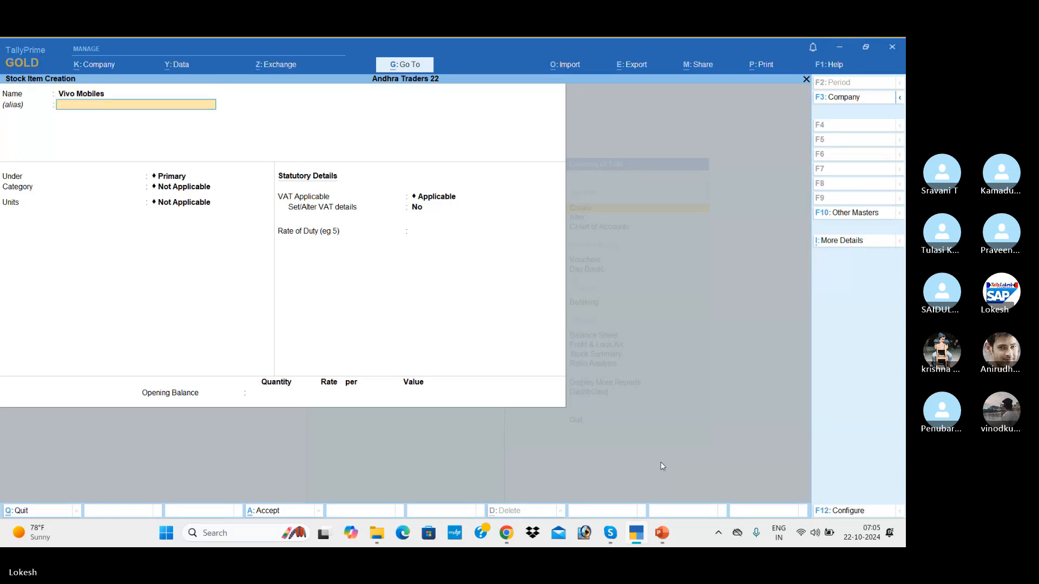
Keep Vivo Mobiles under Primary, assign the unit nos with default VAT details and no opening balance, and save it.
{"action": "key", "text": "Return"}
{"action": "key", "text": "Return"}
{"action": "key", "text": "Return"}
{"action": "key", "text": "Down"}
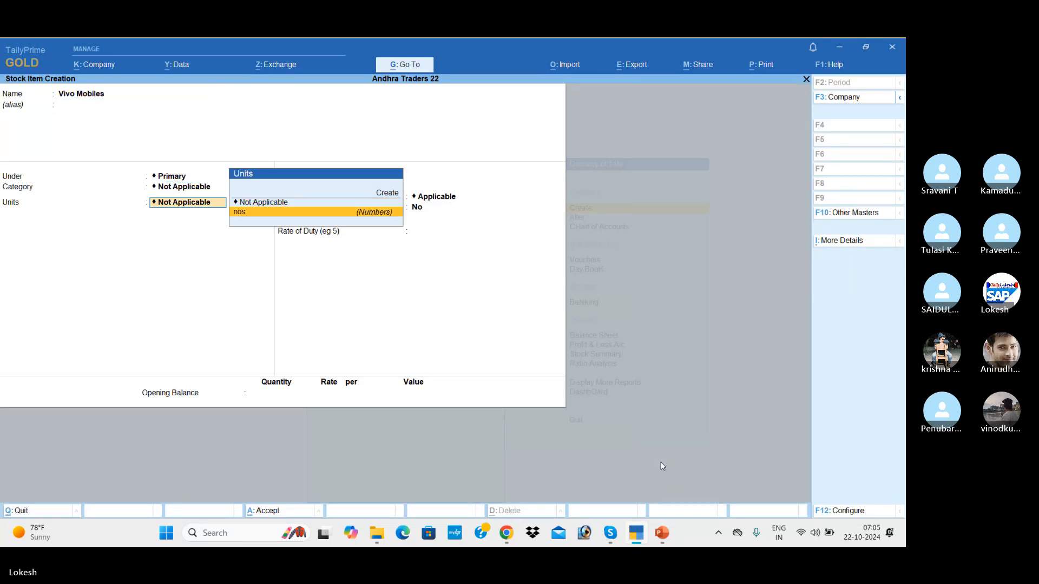
{"action": "key", "text": "Return"}
{"action": "key", "text": "Return"}
{"action": "key", "text": "Return"}
{"action": "key", "text": "Return"}
{"action": "key", "text": "Return"}
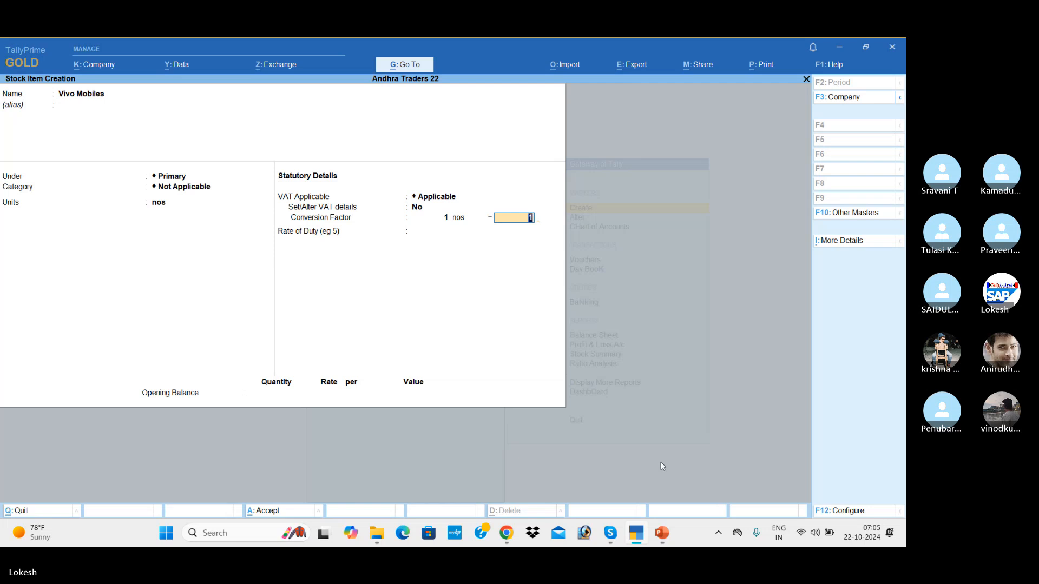
{"action": "key", "text": "Return"}
{"action": "key", "text": "Return"}
{"action": "key", "text": "Return"}
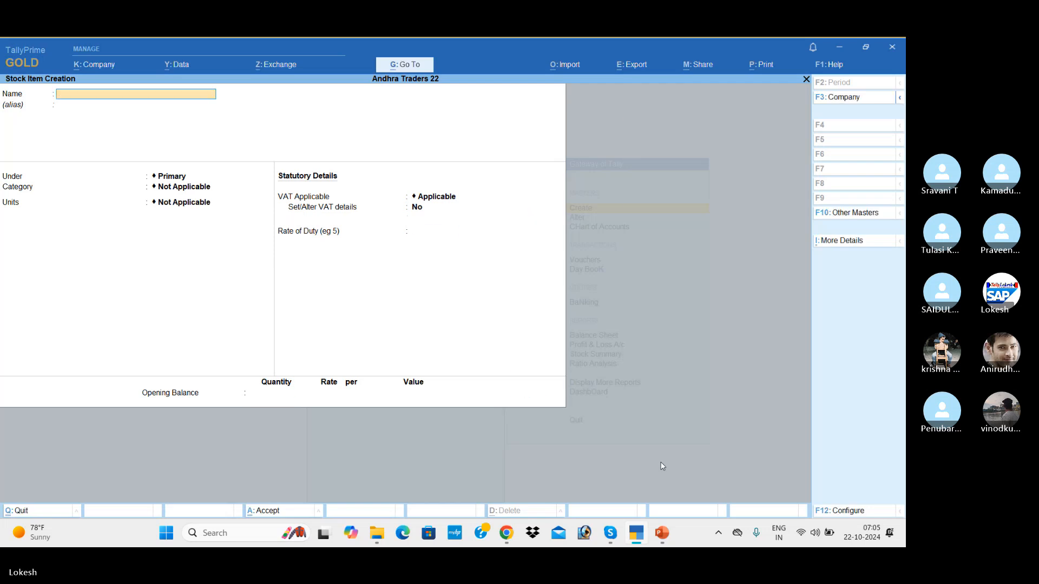
Name the new stock item Oppo Mobiles and leave its alias blank.
{"action": "type", "text": "Oppo "}
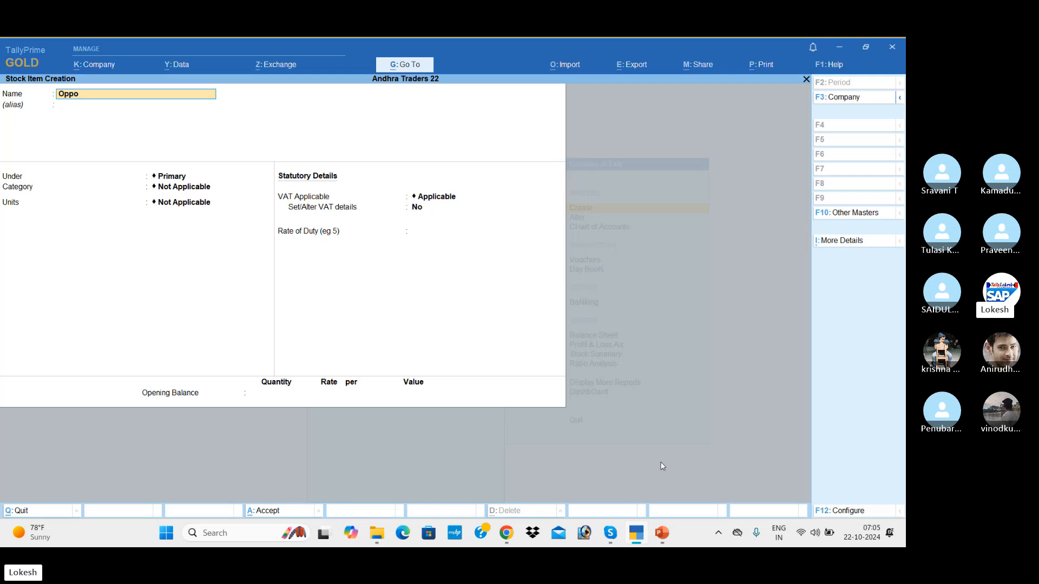
{"action": "type", "text": "Ob"}
{"action": "key", "text": "BackSpace"}
{"action": "key", "text": "BackSpace"}
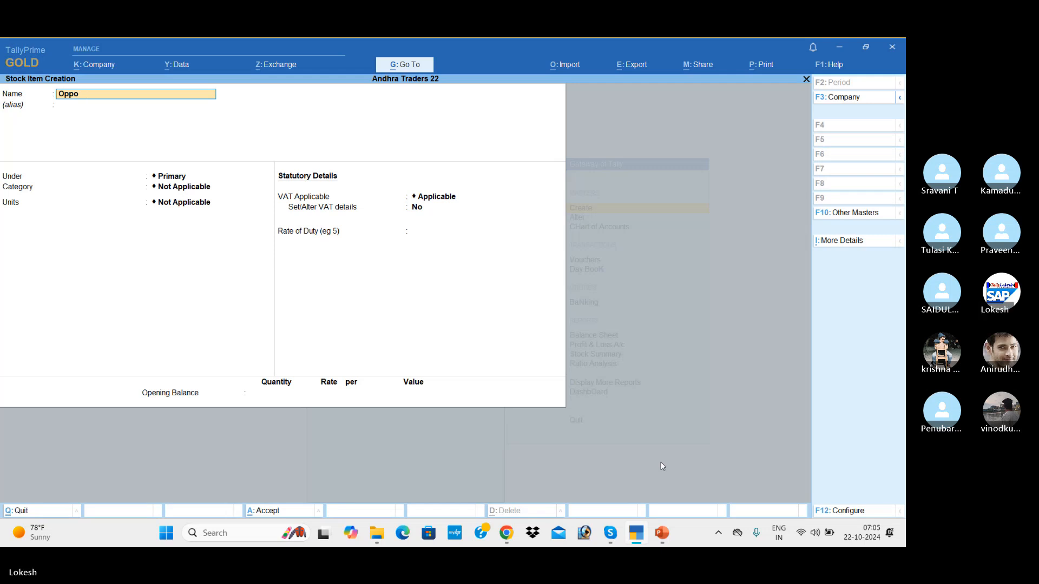
{"action": "type", "text": "Mo"}
{"action": "key", "text": "Return"}
{"action": "key", "text": "Return"}
{"action": "key", "text": "Return"}
{"action": "key", "text": "Return"}
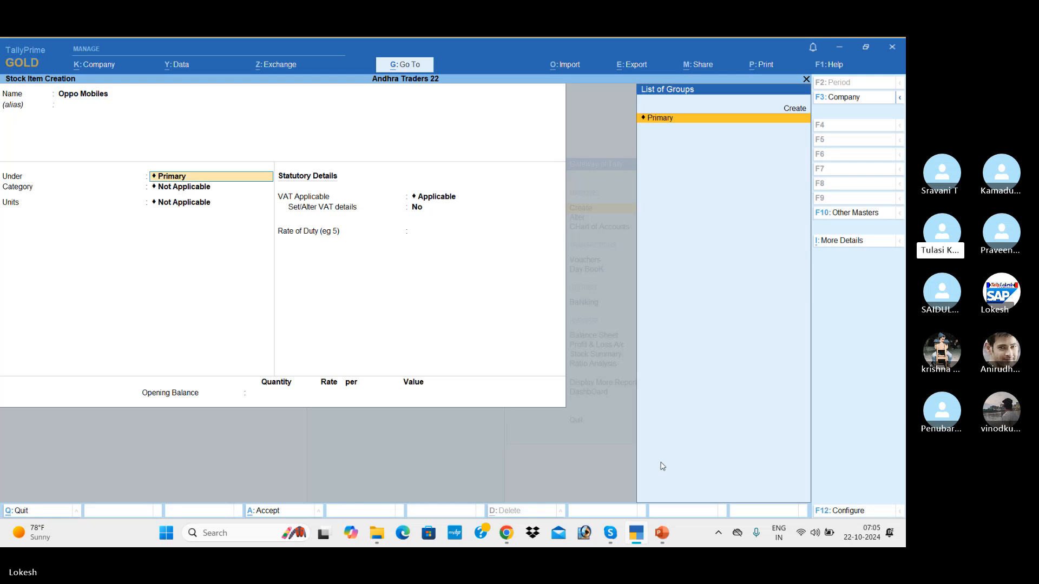
Assign the unit nos to Oppo Mobiles, keep VAT applicable with duty rate 0 and no opening balance, and save it.
{"action": "key", "text": "Down"}
{"action": "key", "text": "Return"}
{"action": "key", "text": "Return"}
{"action": "key", "text": "Return"}
{"action": "key", "text": "Return"}
{"action": "key", "text": "Return"}
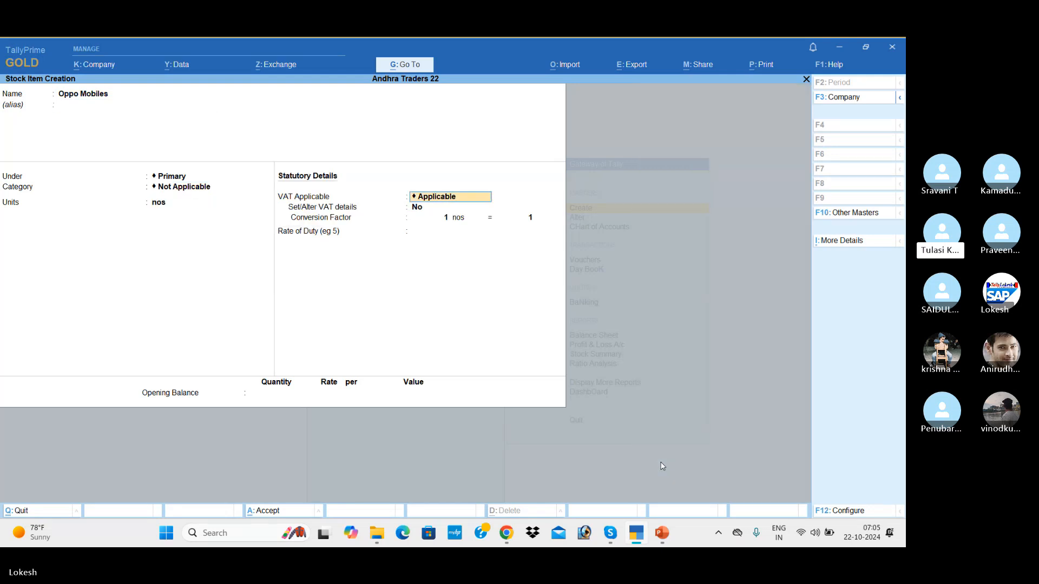
{"action": "key", "text": "Return"}
{"action": "key", "text": "Return"}
{"action": "key", "text": "Return"}
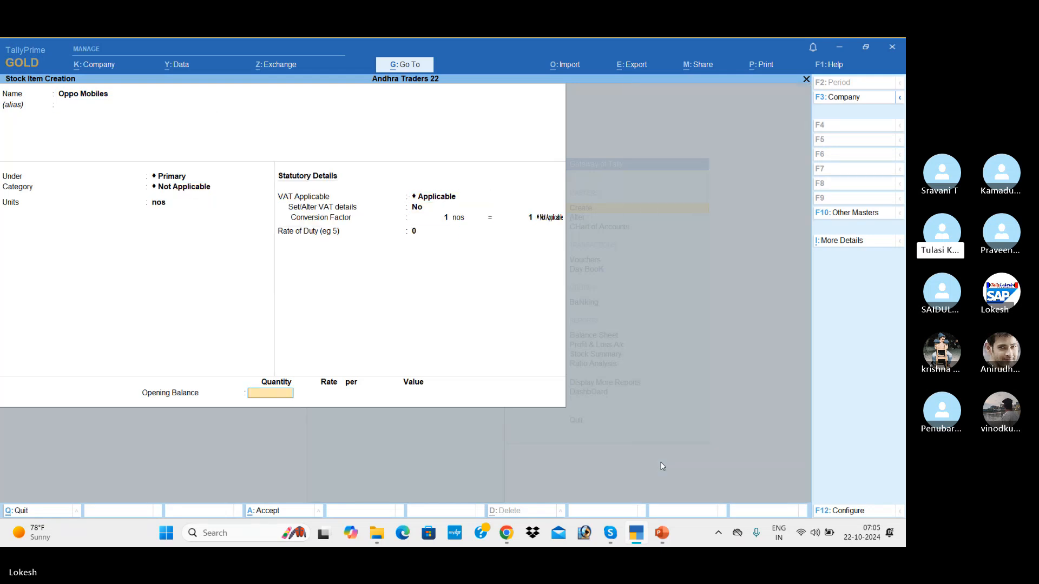
{"action": "key", "text": "Return"}
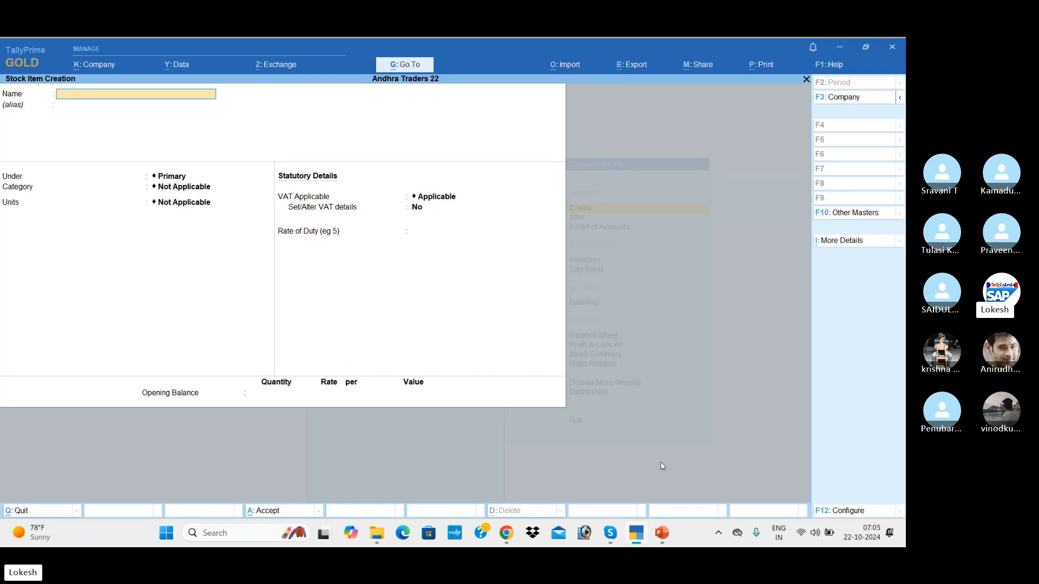
Leave stock item and master creation and open accounting voucher entry.
{"action": "key", "text": "Escape"}
{"action": "key", "text": "Return"}
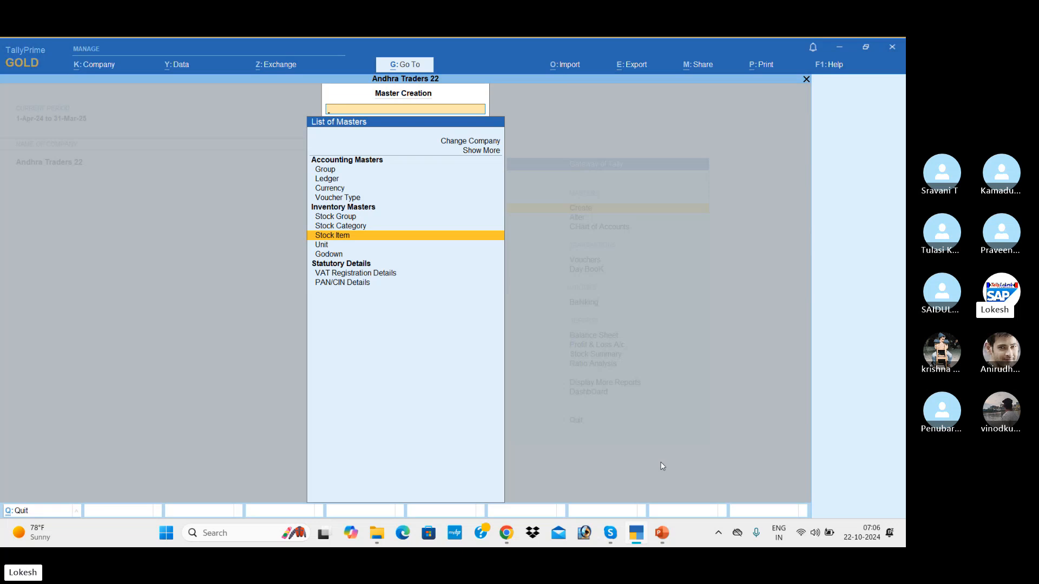
{"action": "key", "text": "Escape"}
{"action": "key", "text": "Down"}
{"action": "key", "text": "Down"}
{"action": "key", "text": "Down"}
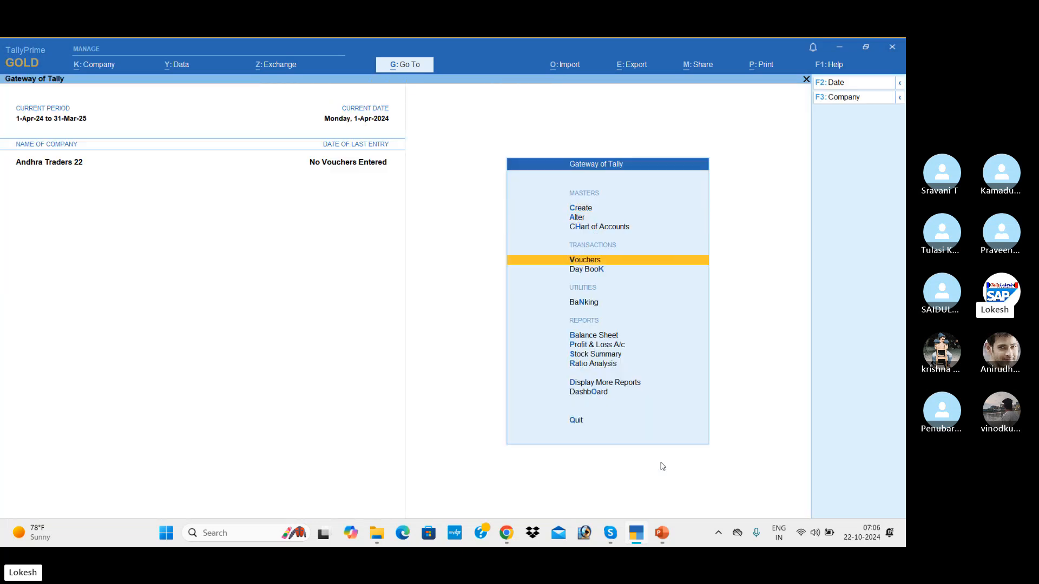
{"action": "key", "text": "Return"}
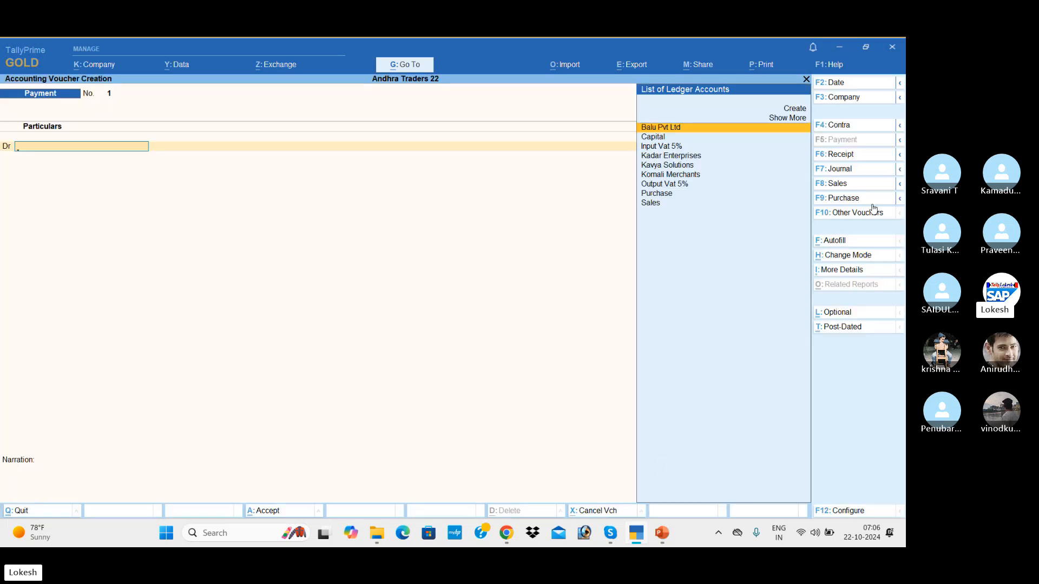
Record and save a receipt voucher crediting Capital with 3500000 and debiting Cash for the same amount.
{"action": "left_click", "coordinate": [860, 157]}
{"action": "key", "text": "Down"}
{"action": "key", "text": "Return"}
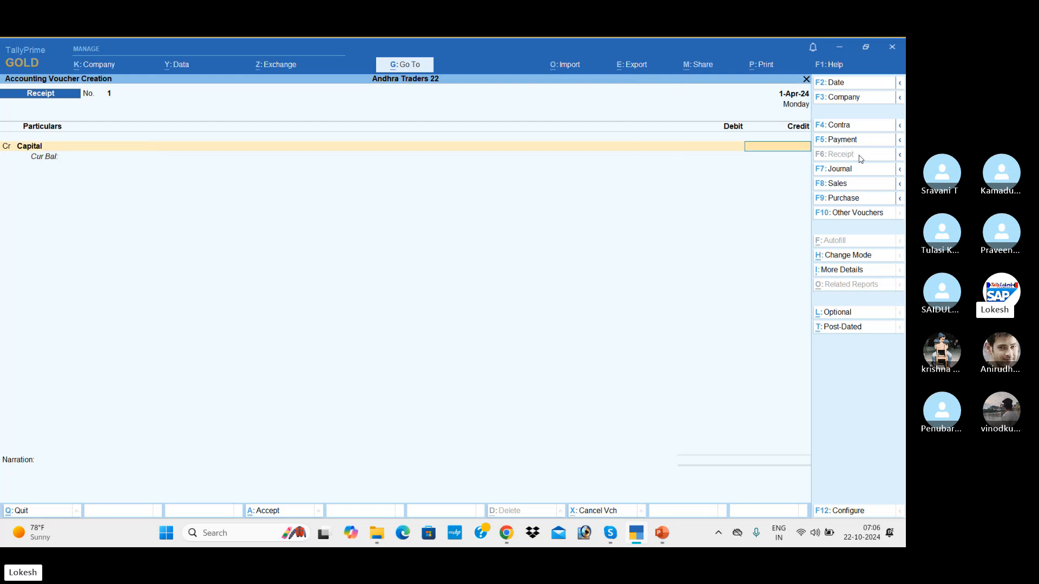
{"action": "type", "text": "3500000"}
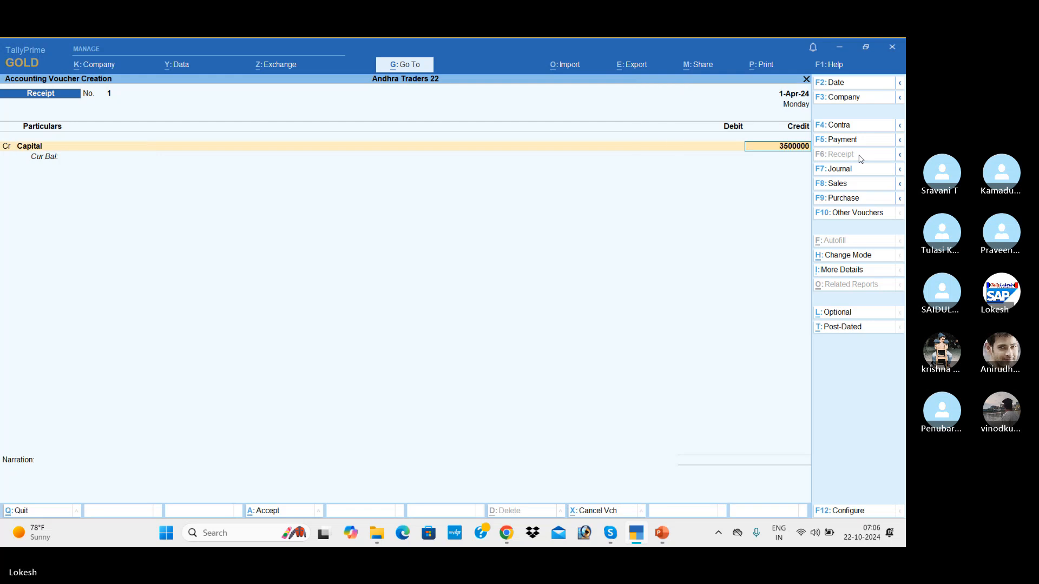
{"action": "key", "text": "Return"}
{"action": "key", "text": "Down"}
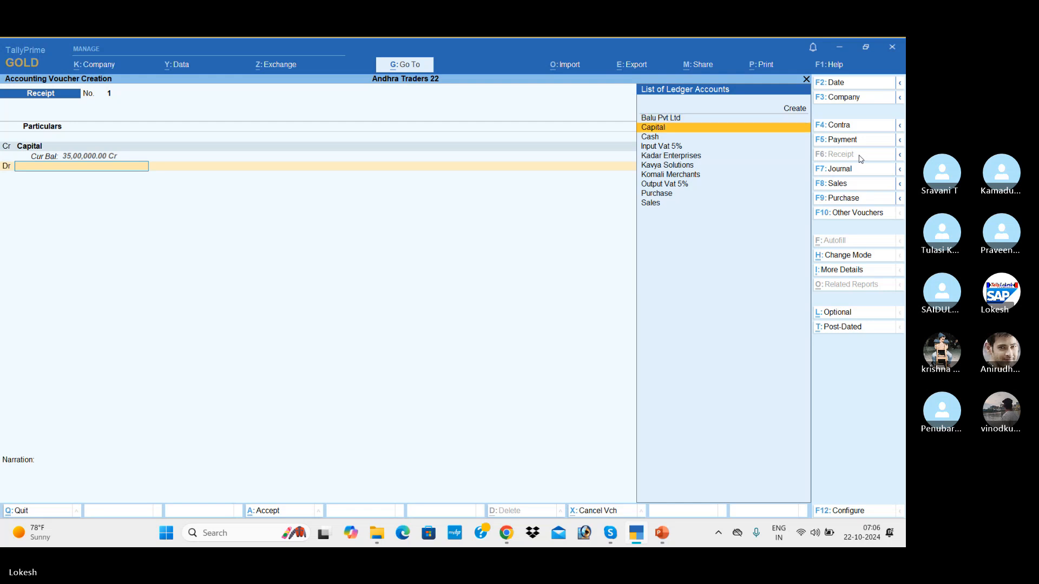
{"action": "key", "text": "Down"}
{"action": "key", "text": "Return"}
{"action": "key", "text": "Return"}
{"action": "key", "text": "Return"}
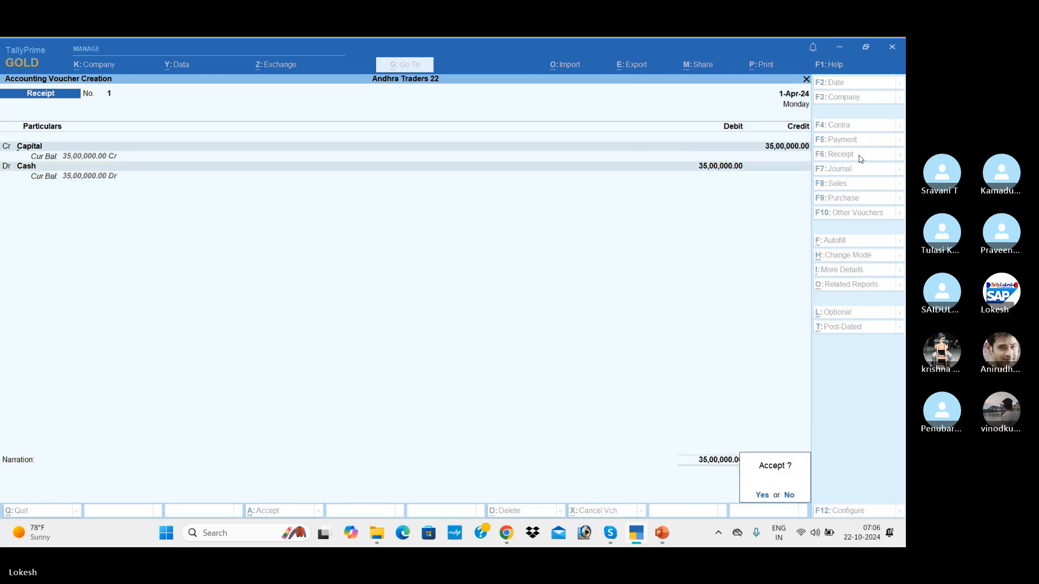
{"action": "key", "text": "Return"}
Start a purchase voucher with the supplier invoice number blank and Kavya Solutions as the party account.
{"action": "left_click", "coordinate": [856, 198]}
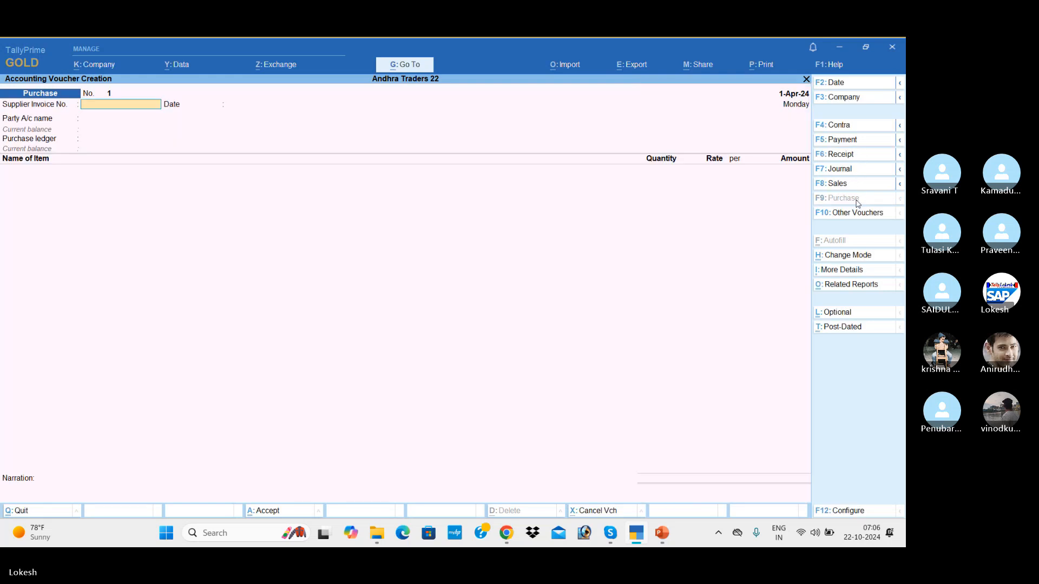
{"action": "key", "text": "Return"}
{"action": "key", "text": "Return"}
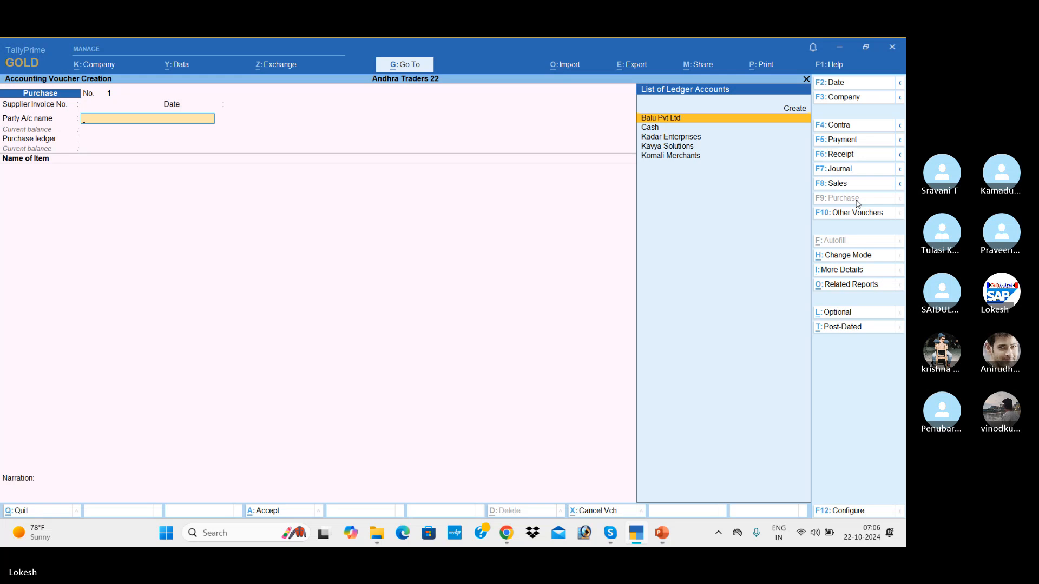
{"action": "key", "text": "Down"}
{"action": "key", "text": "Down"}
{"action": "key", "text": "Down"}
{"action": "key", "text": "Return"}
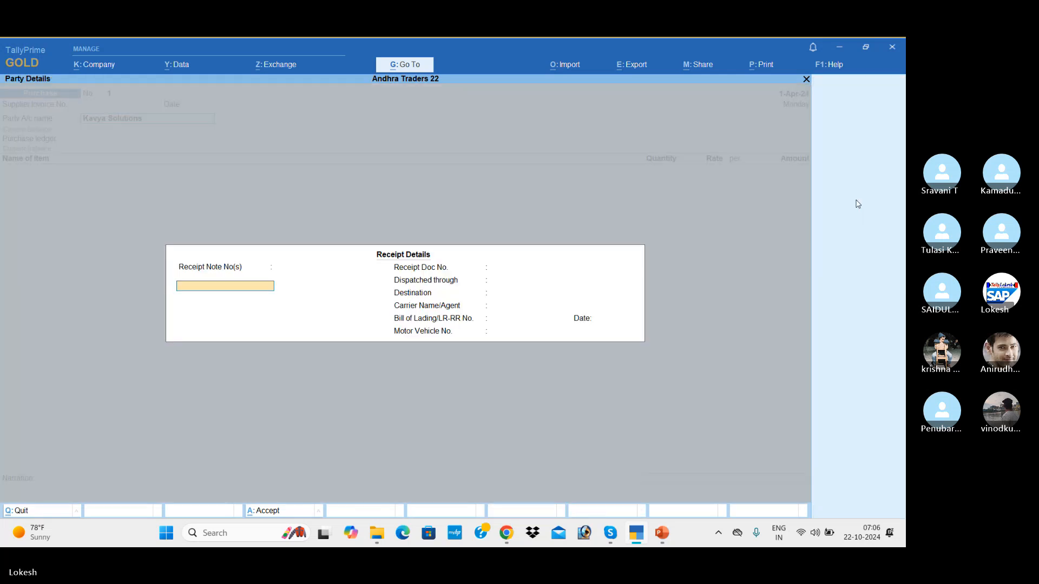
Leave the receipt details blank, keep the default party details, and use Purchase as the voucher's purchase ledger.
{"action": "key", "text": "Return"}
{"action": "key", "text": "Return"}
{"action": "key", "text": "Return"}
{"action": "key", "text": "Return"}
{"action": "key", "text": "Return"}
{"action": "key", "text": "Return"}
{"action": "key", "text": "Return"}
{"action": "key", "text": "Return"}
{"action": "key", "text": "Return"}
{"action": "key", "text": "Return"}
{"action": "key", "text": "Return"}
{"action": "key", "text": "Return"}
{"action": "key", "text": "Return"}
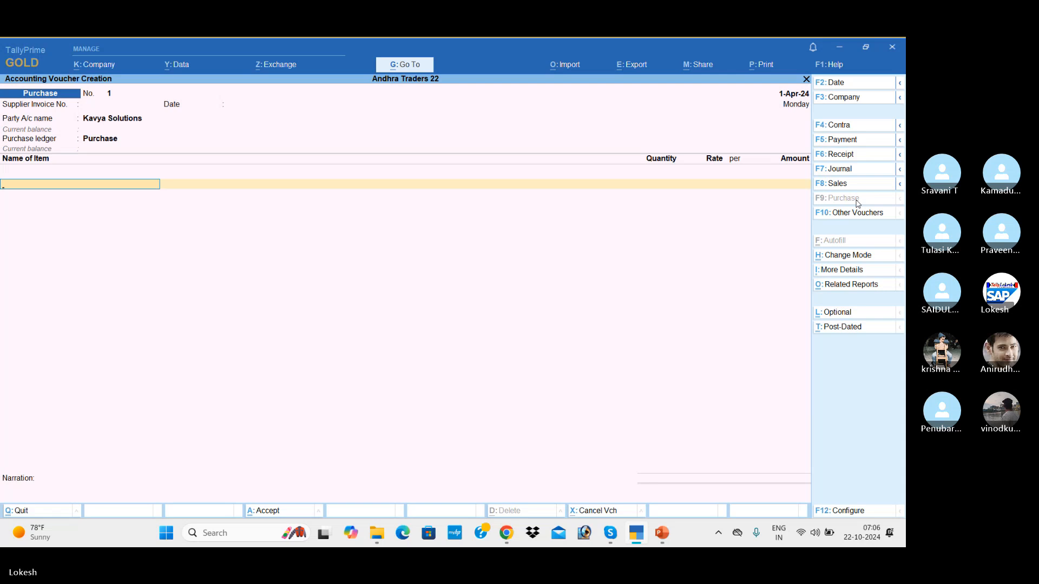
Add Hp Laptop to the purchase voucher with quantity 20 nos at a rate of 25000 per nos.
{"action": "type", "text": "Hp"}
{"action": "key", "text": "Return"}
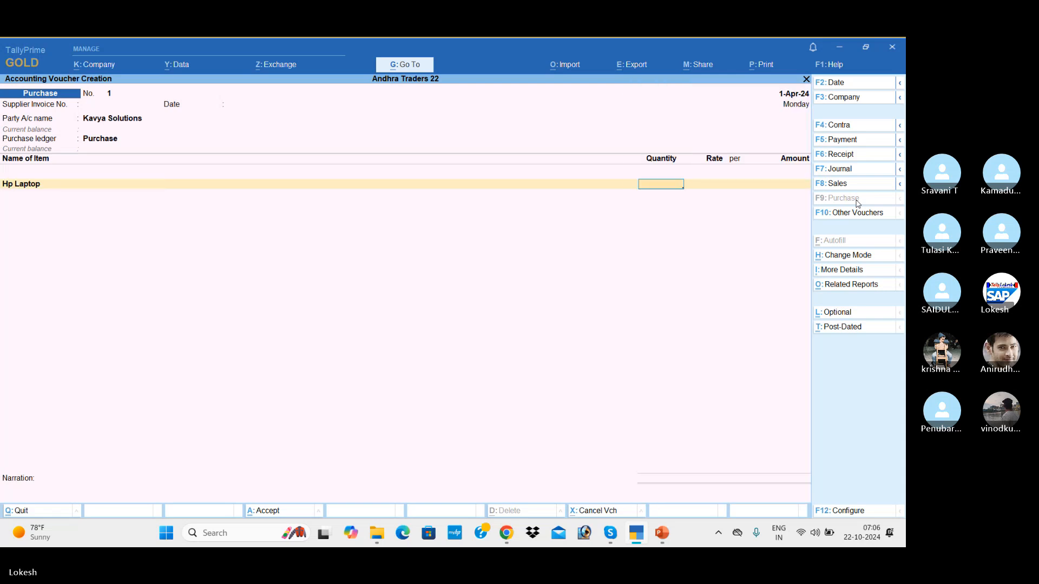
{"action": "type", "text": "20"}
{"action": "key", "text": "Return"}
{"action": "type", "text": "25000"}
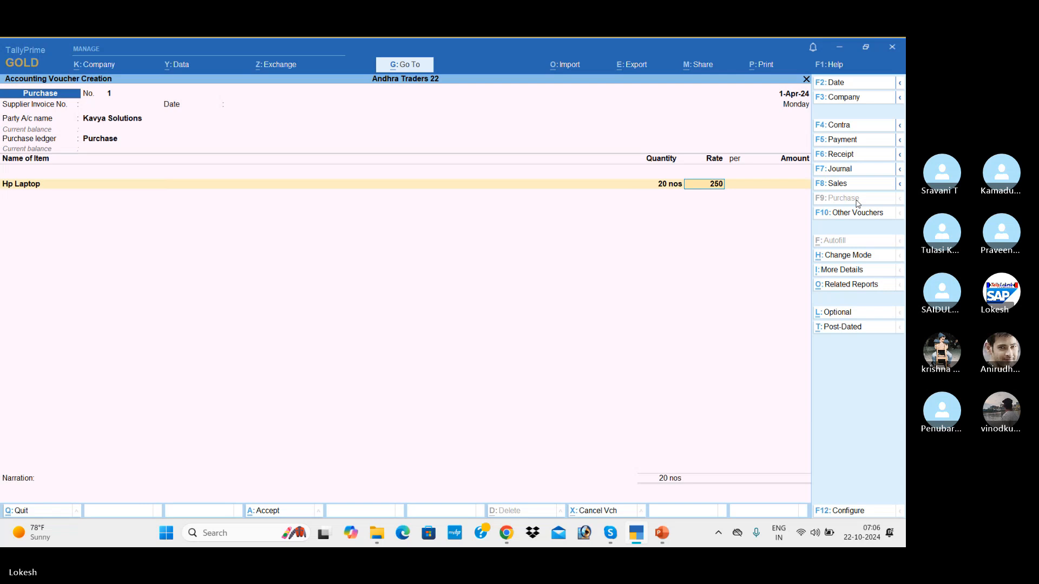
{"action": "key", "text": "Return"}
{"action": "key", "text": "Return"}
{"action": "key", "text": "Return"}
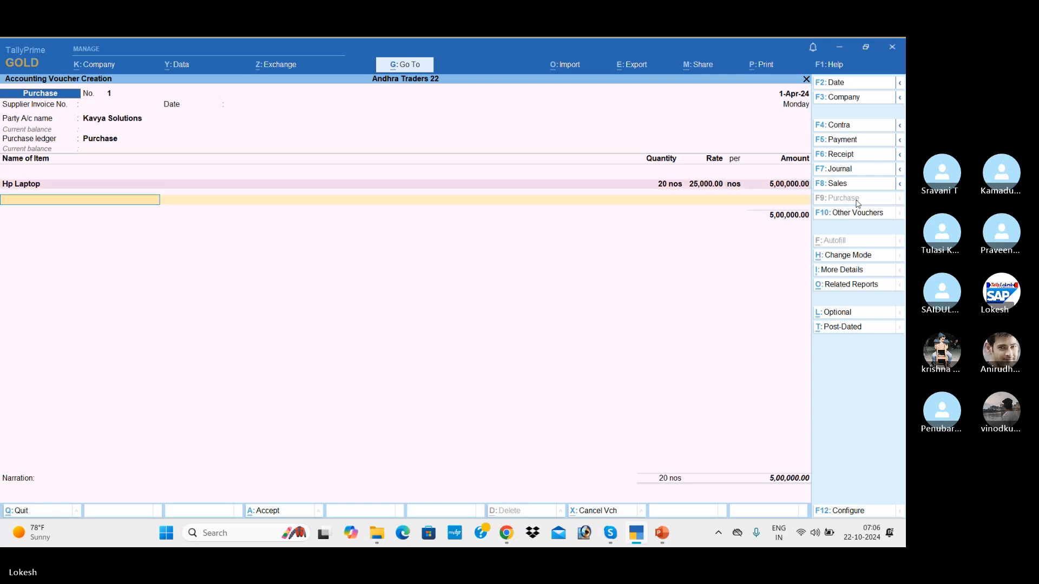
Add Lenovo Laptops to the purchase voucher with quantity 15 nos at a rate of 23000 per nos.
{"action": "type", "text": "l"}
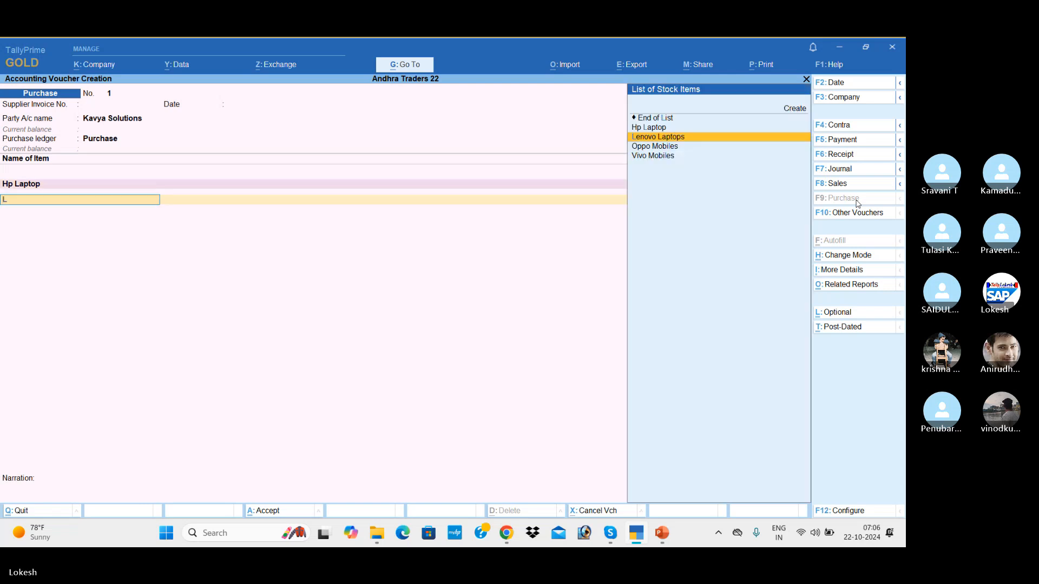
{"action": "key", "text": "Return"}
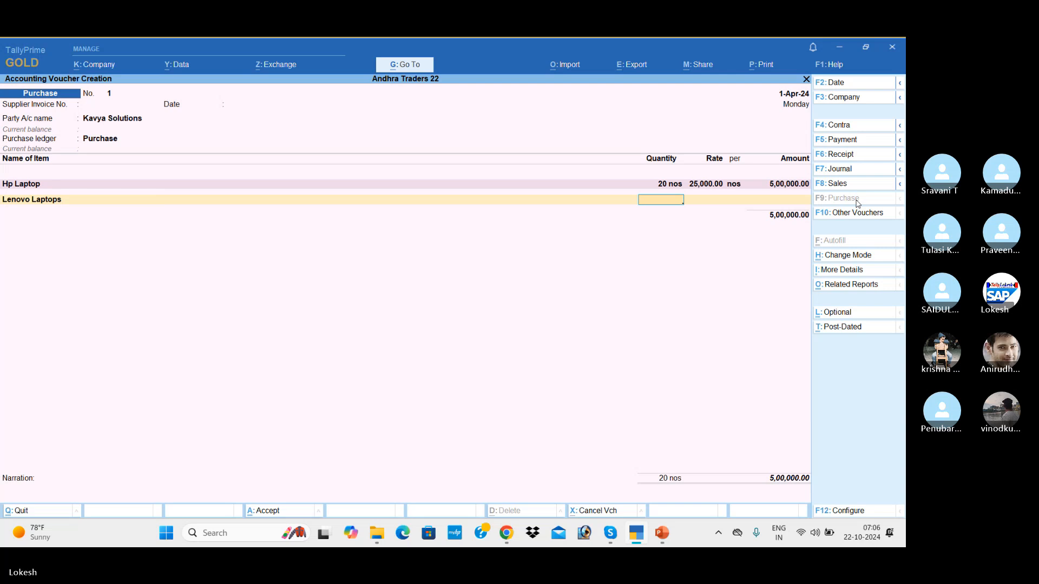
{"action": "type", "text": "15"}
{"action": "key", "text": "Return"}
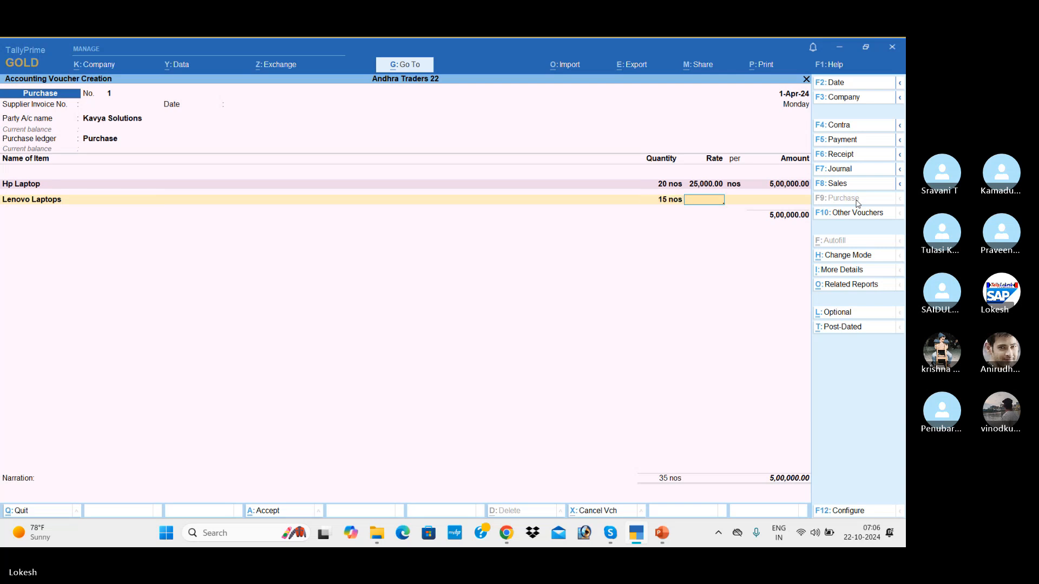
{"action": "type", "text": "23000"}
{"action": "key", "text": "Return"}
{"action": "key", "text": "Return"}
{"action": "key", "text": "Return"}
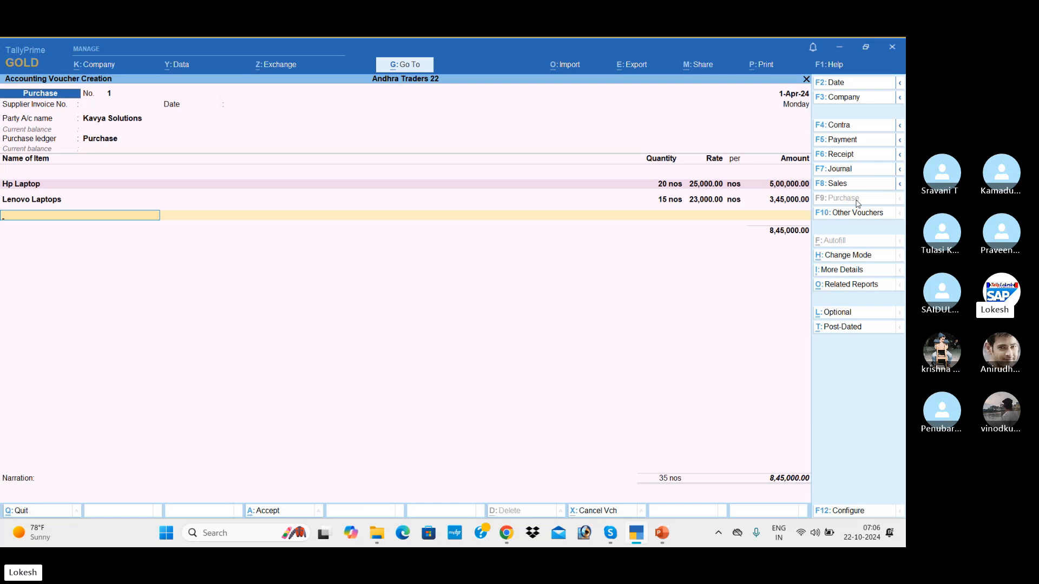
Finish the item list, add the Input Vat 5% ledger, and save the purchase voucher without a narration.
{"action": "key", "text": "Return"}
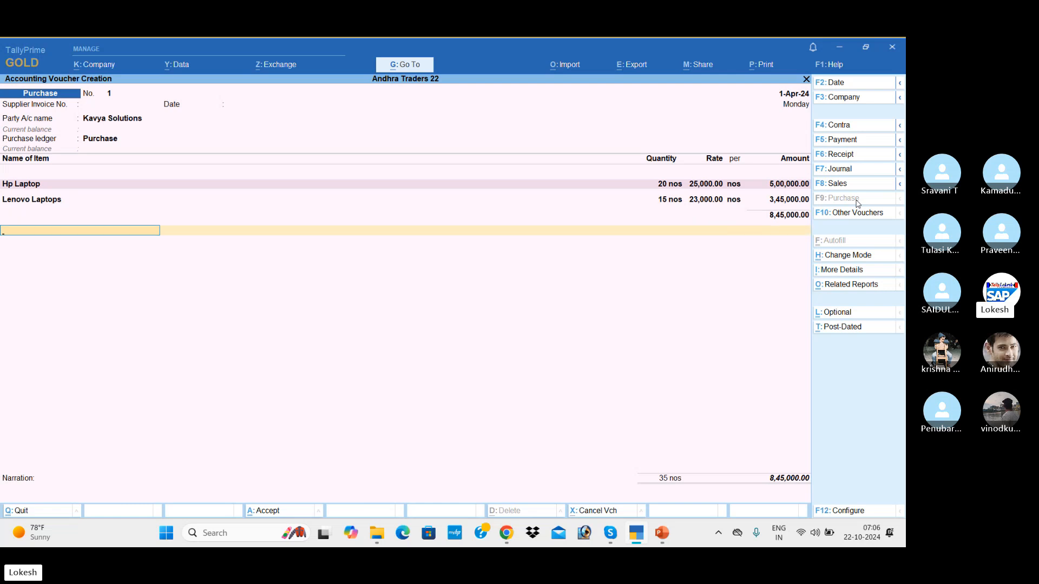
{"action": "key", "text": "Return"}
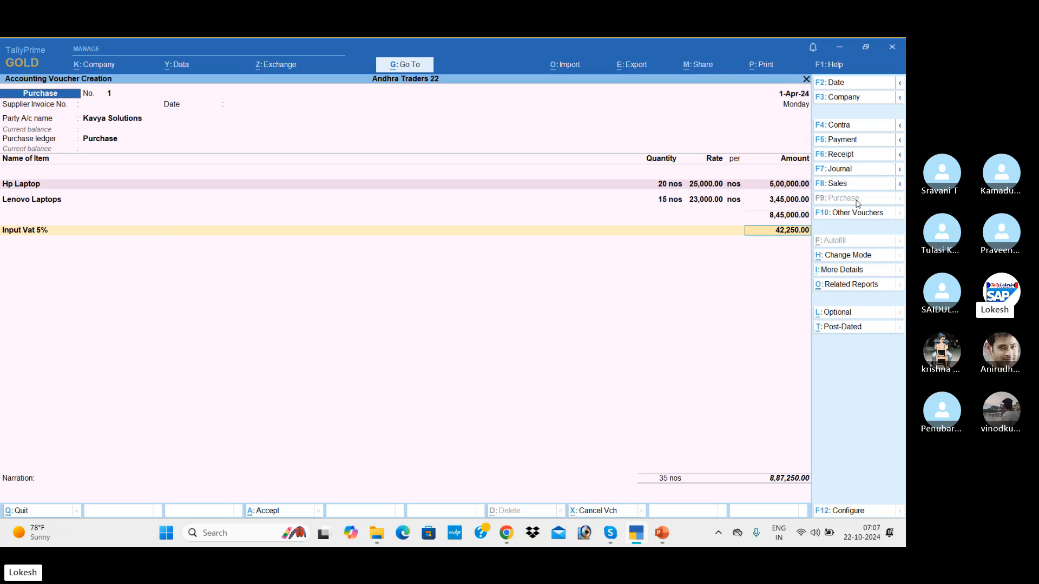
{"action": "key", "text": "Return"}
{"action": "key", "text": "Return"}
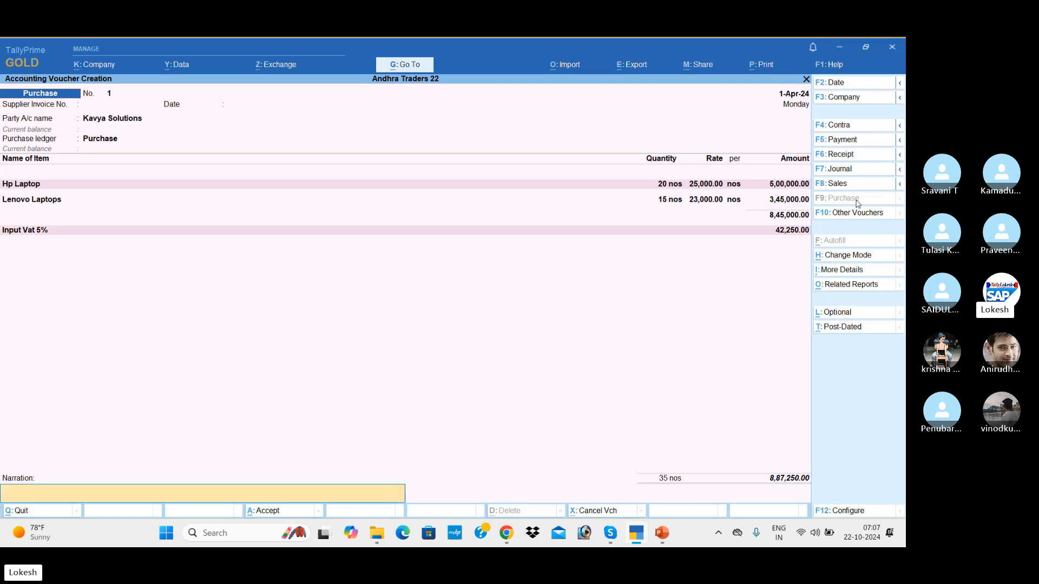
{"action": "key", "text": "Return"}
{"action": "key", "text": "Return"}
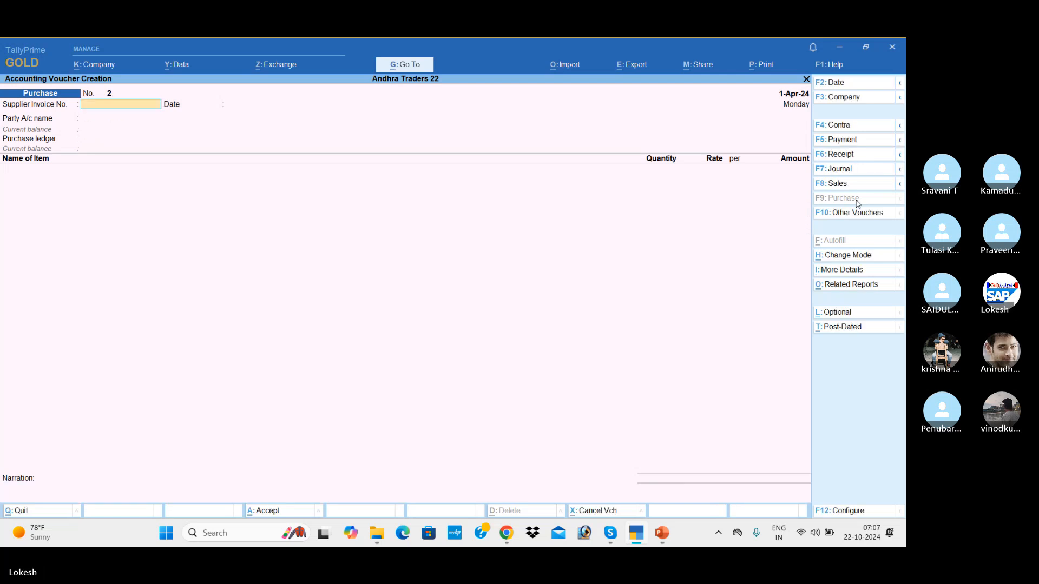
Start a sales voucher with Komali Merchants as the party account.
{"action": "left_click", "coordinate": [873, 185]}
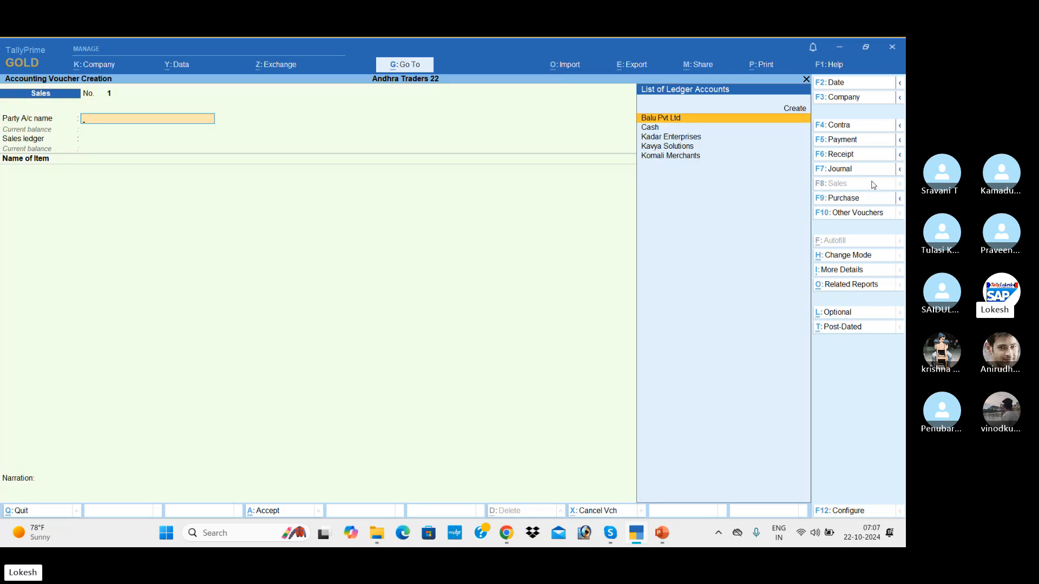
{"action": "type", "text": "K"}
{"action": "key", "text": "Down"}
{"action": "key", "text": "Down"}
{"action": "key", "text": "Return"}
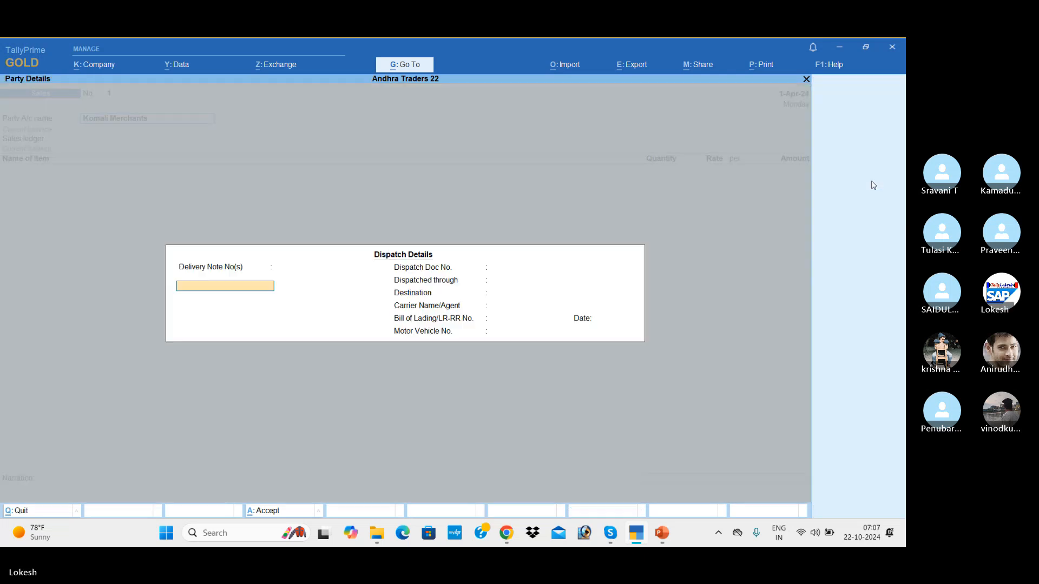
Leave the dispatch details blank, keep the default party and VAT details, and use Sales as the voucher's sales ledger.
{"action": "key", "text": "Return"}
{"action": "key", "text": "Return"}
{"action": "key", "text": "Return"}
{"action": "key", "text": "Return"}
{"action": "key", "text": "Return"}
{"action": "key", "text": "Return"}
{"action": "key", "text": "Return"}
{"action": "key", "text": "Return"}
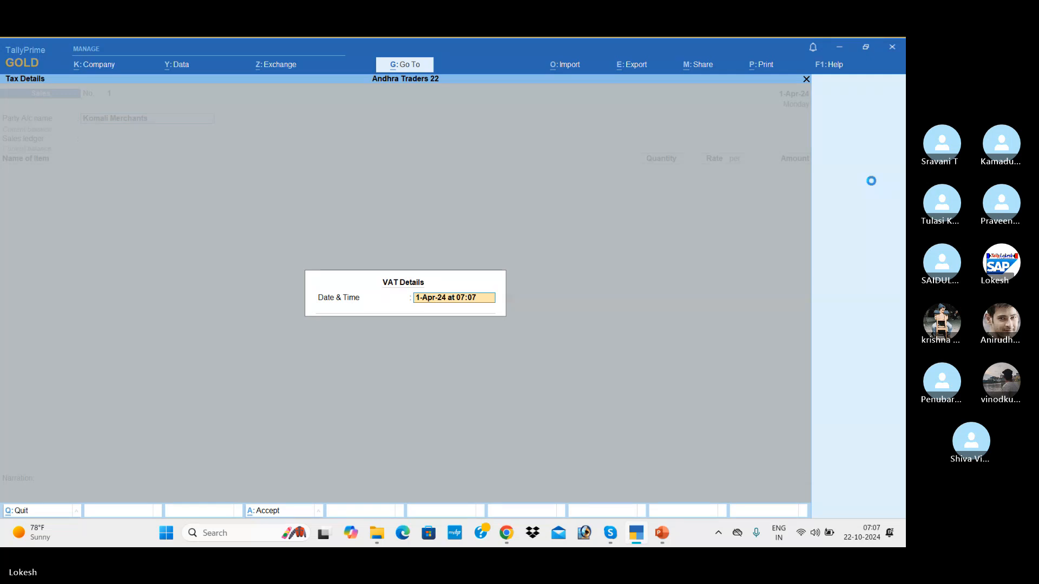
{"action": "key", "text": "Return"}
{"action": "key", "text": "Return"}
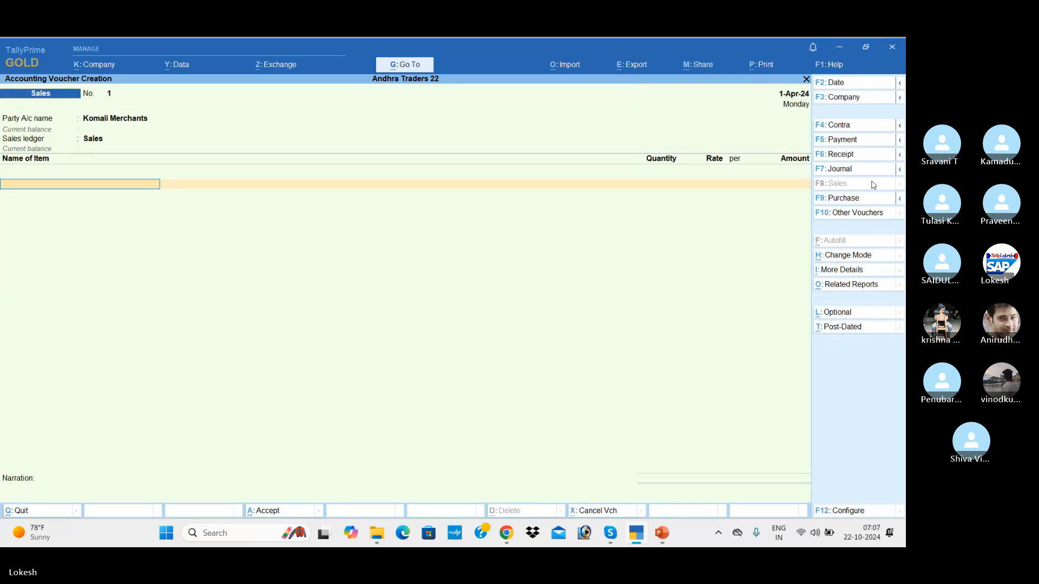
Add Hp Laptop to the sales voucher with quantity 18 nos at a rate of 30000 per nos.
{"action": "type", "text": "Hp"}
{"action": "key", "text": "Return"}
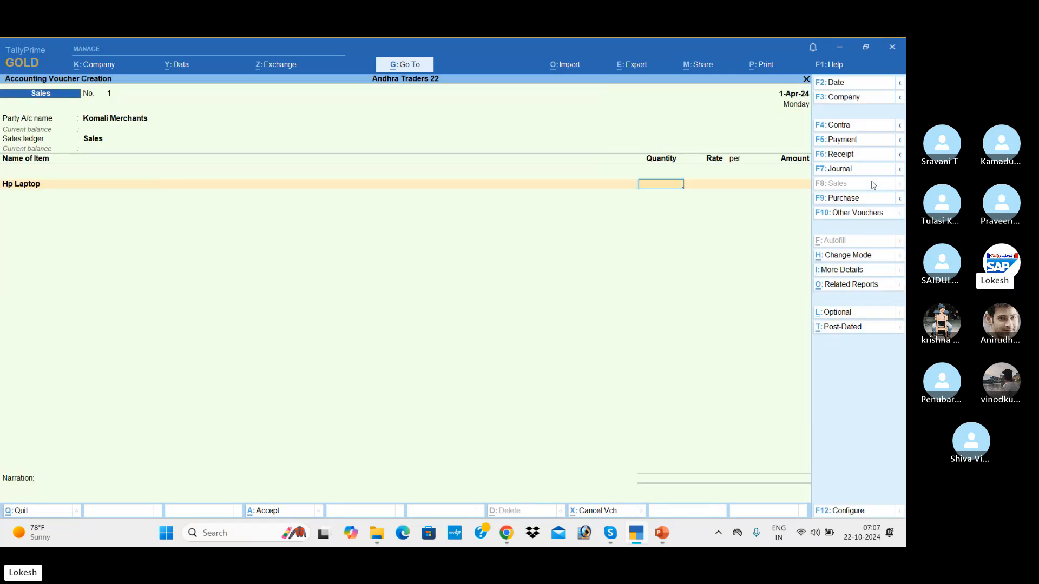
{"action": "type", "text": "18"}
{"action": "key", "text": "Return"}
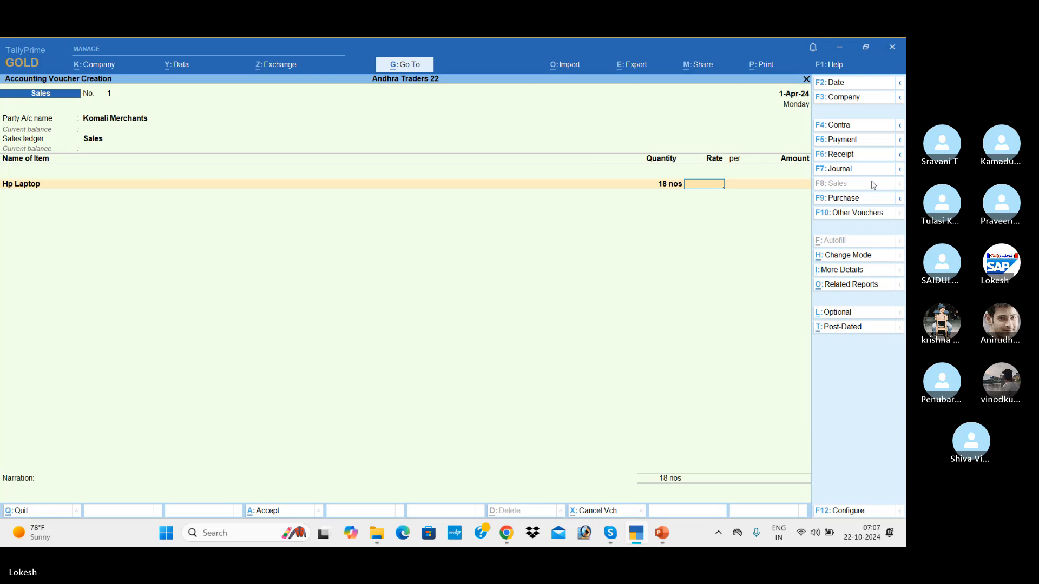
{"action": "type", "text": "30000"}
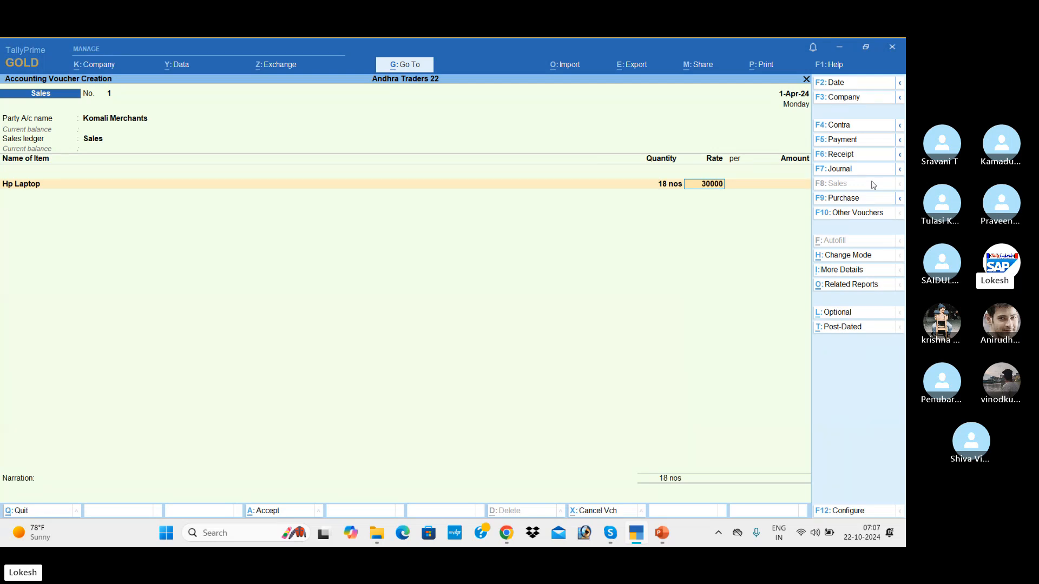
{"action": "key", "text": "Return"}
{"action": "key", "text": "Return"}
{"action": "key", "text": "Return"}
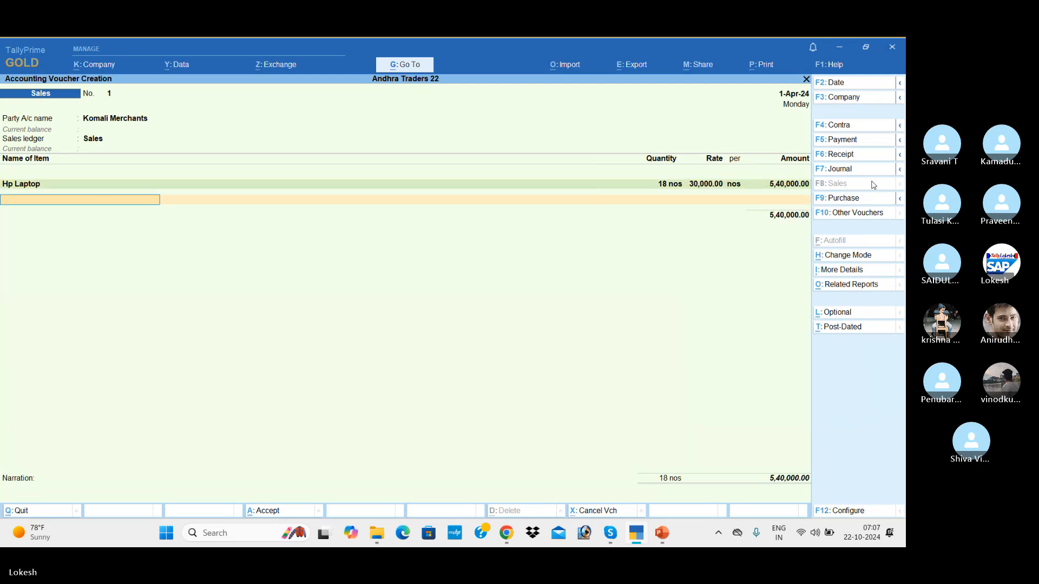
Add Lenovo Laptops to the sales voucher with quantity 13 nos at a rate of 26000 per nos.
{"action": "type", "text": "l"}
{"action": "key", "text": "Return"}
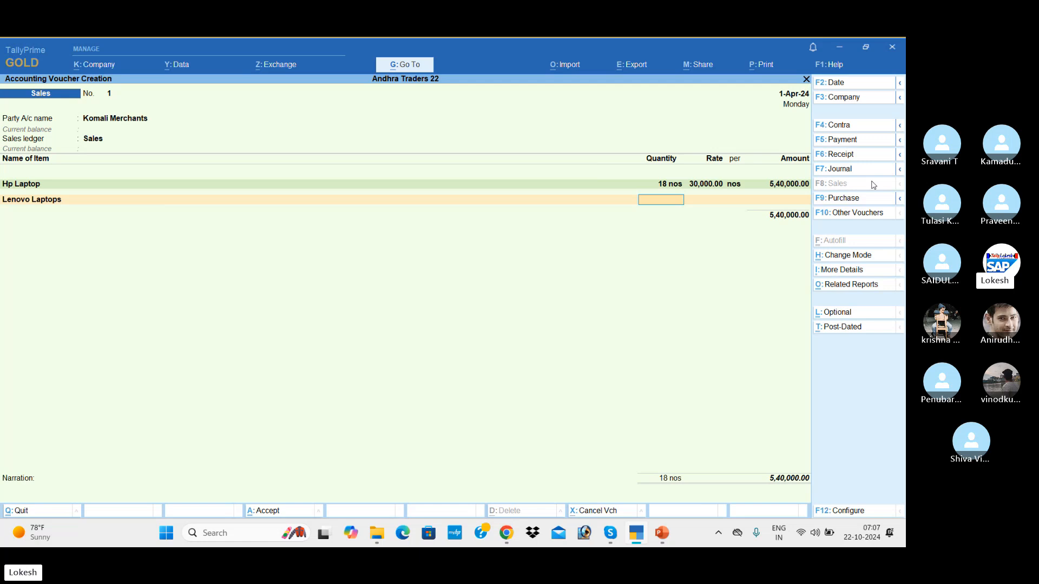
{"action": "type", "text": "13"}
{"action": "key", "text": "Return"}
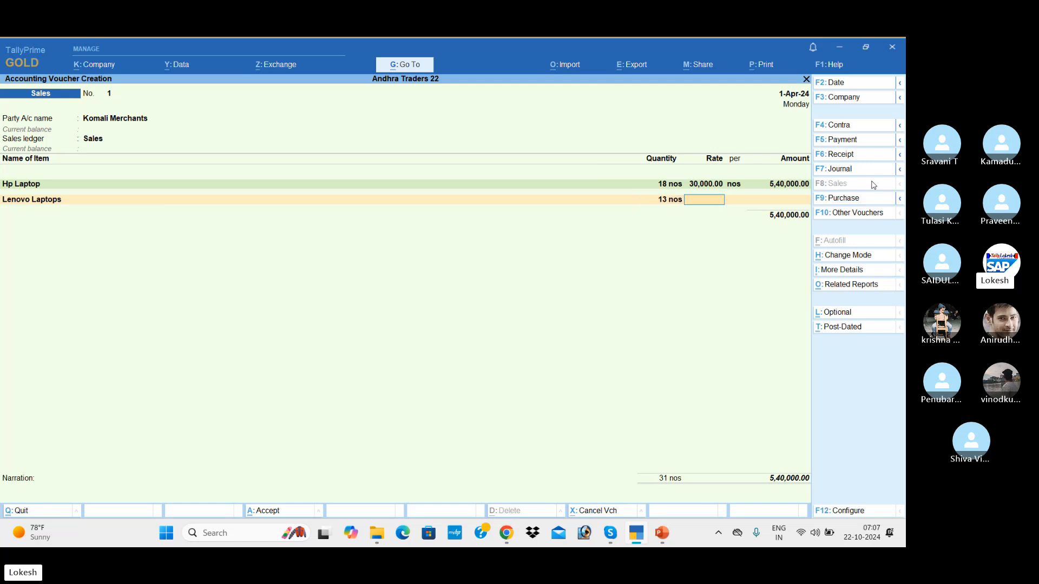
{"action": "type", "text": "26000"}
{"action": "key", "text": "Return"}
{"action": "key", "text": "Return"}
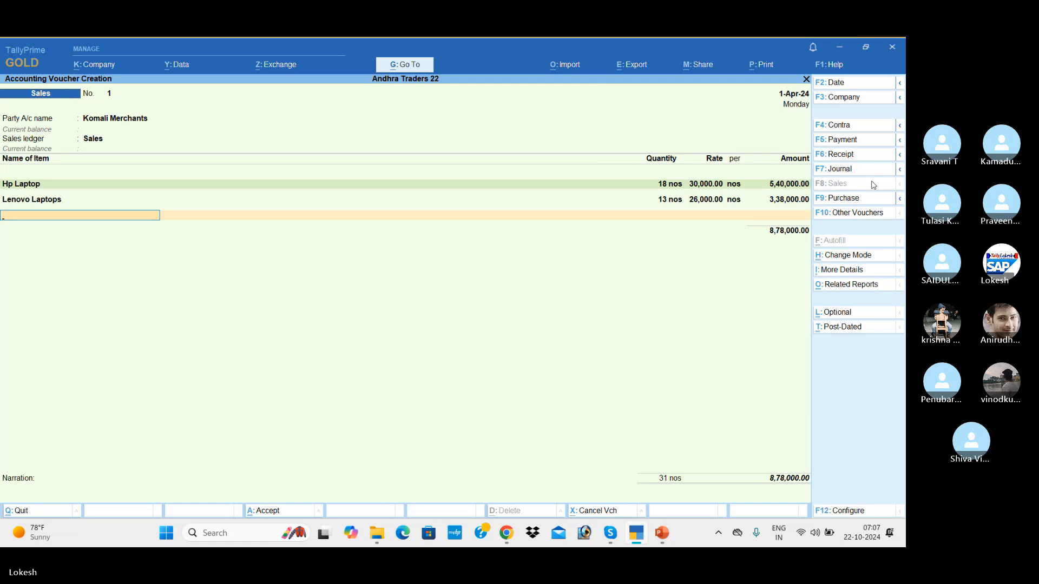
Finish the item list, add the Output Vat 5% ledger, and save the sales voucher without a narration.
{"action": "key", "text": "Return"}
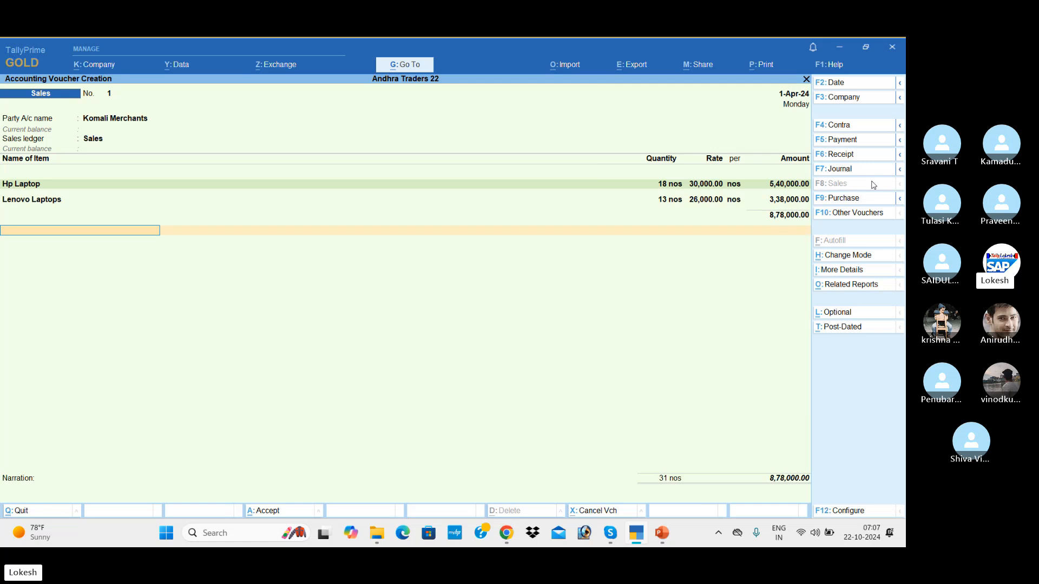
{"action": "type", "text": "O"}
{"action": "key", "text": "Return"}
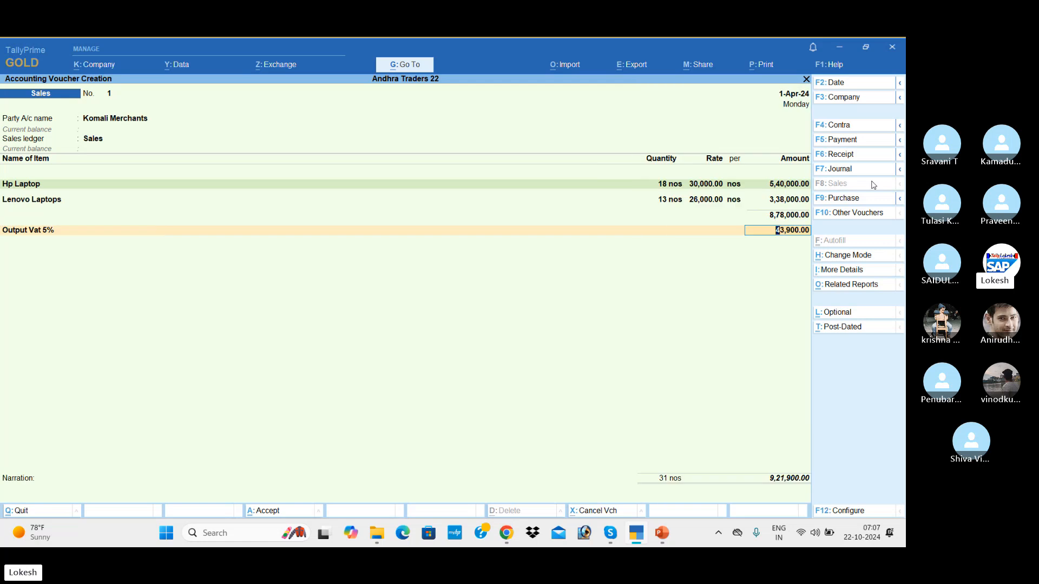
{"action": "key", "text": "Return"}
{"action": "key", "text": "Return"}
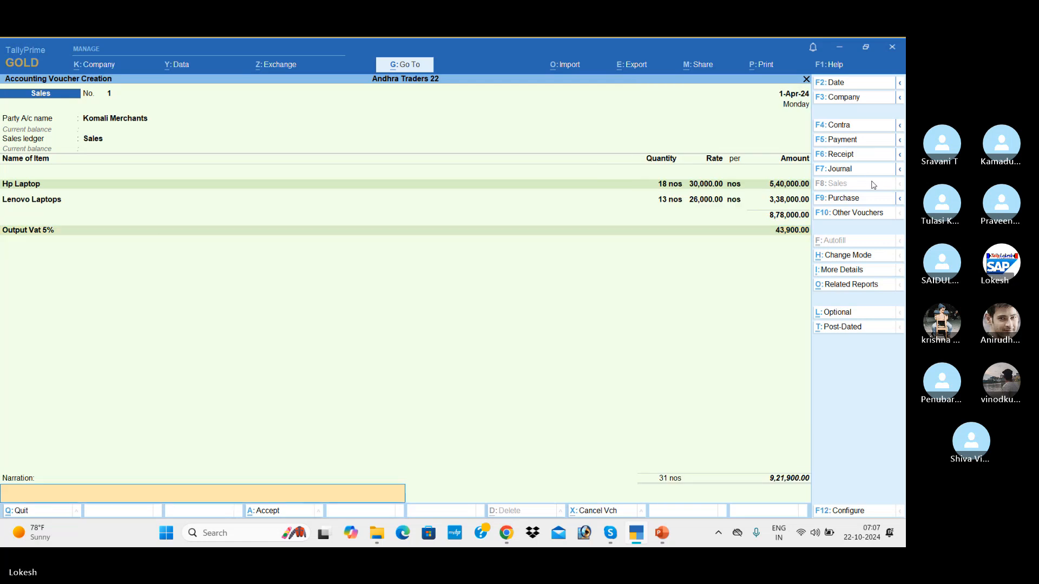
{"action": "key", "text": "Return"}
{"action": "key", "text": "Return"}
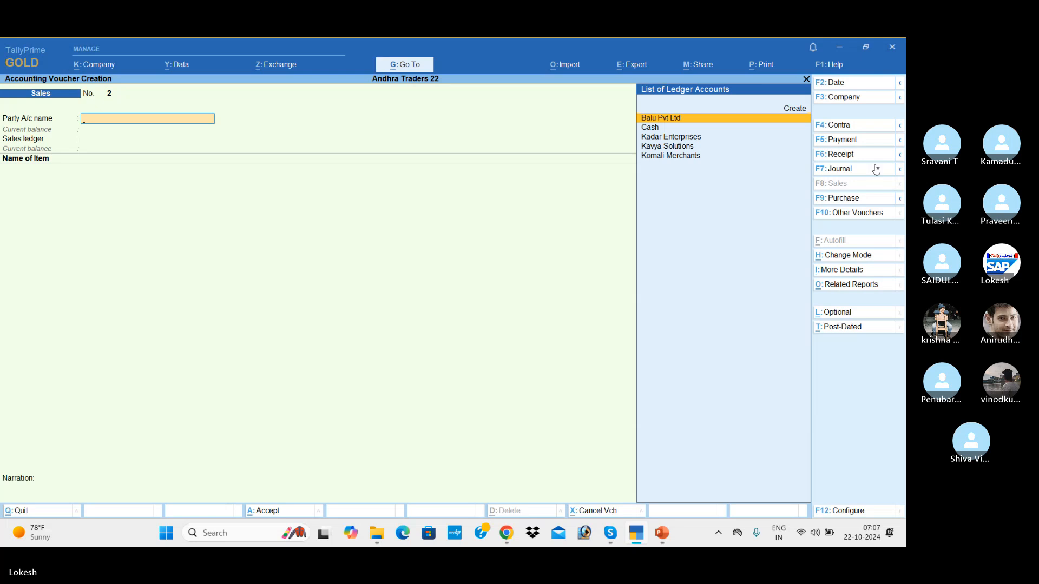
Start another purchase voucher with the supplier invoice number blank and Balu Pvt Ltd as the party account.
{"action": "left_click", "coordinate": [861, 198]}
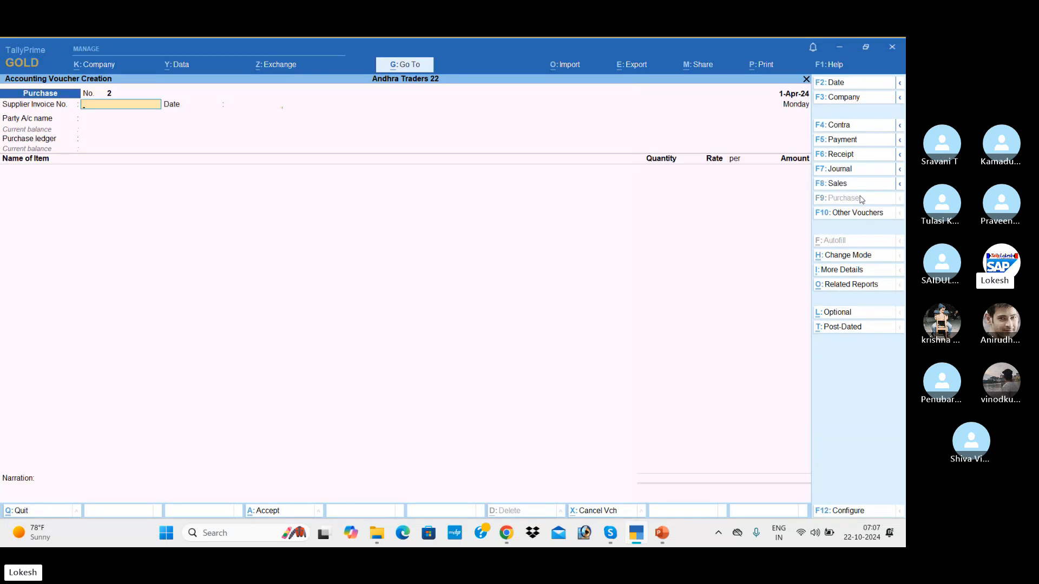
{"action": "key", "text": "Return"}
{"action": "key", "text": "Return"}
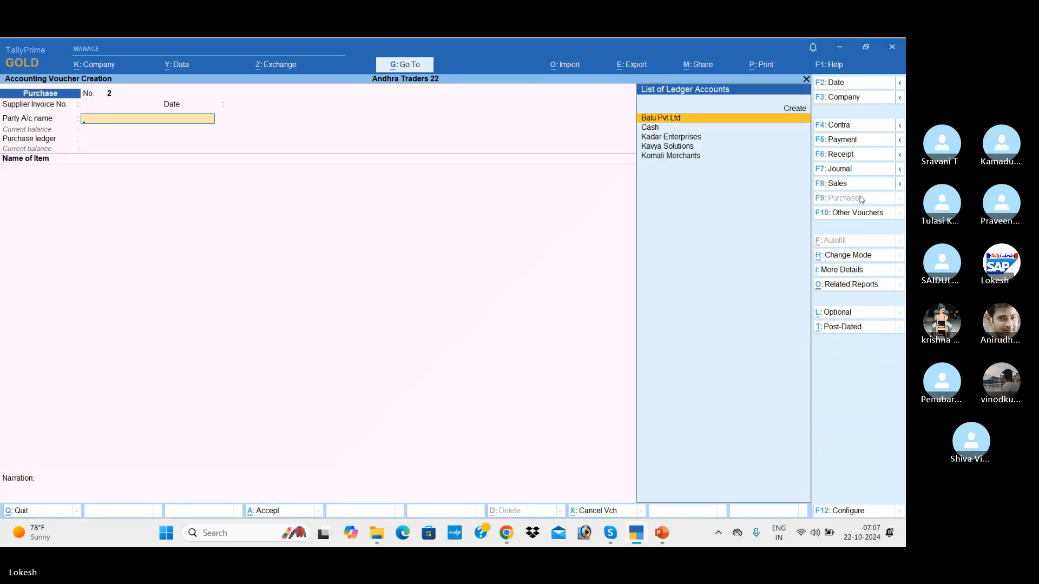
{"action": "type", "text": "B"}
{"action": "key", "text": "Return"}
Leave the receipt details blank, keep the default party details for Balu Pvt Ltd, and use Purchase as the purchase ledger.
{"action": "key", "text": "Return"}
{"action": "key", "text": "Return"}
{"action": "key", "text": "Return"}
{"action": "key", "text": "Return"}
{"action": "key", "text": "Return"}
{"action": "key", "text": "Return"}
{"action": "key", "text": "Return"}
{"action": "key", "text": "Return"}
{"action": "key", "text": "Return"}
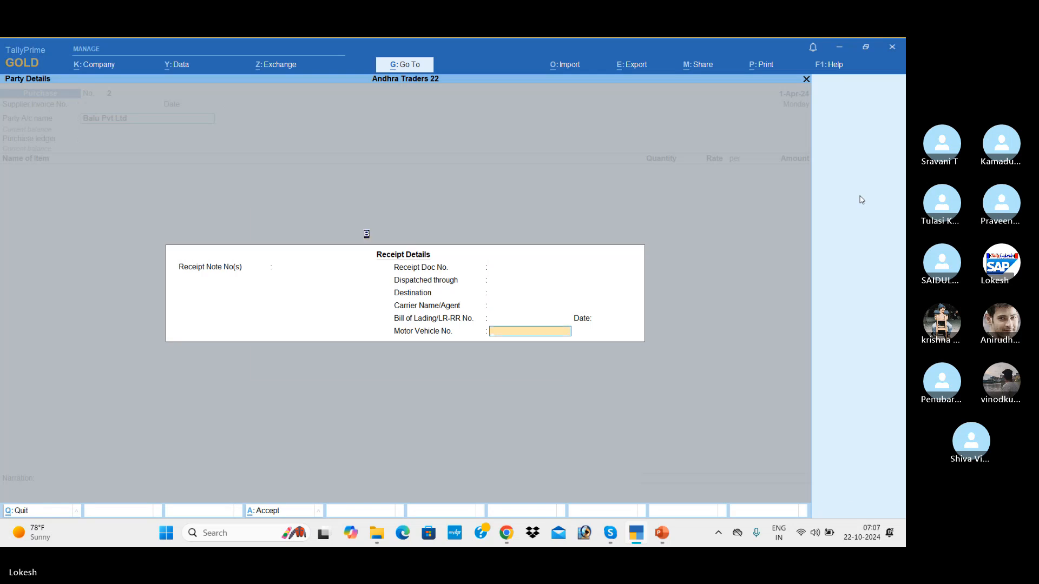
{"action": "key", "text": "Return"}
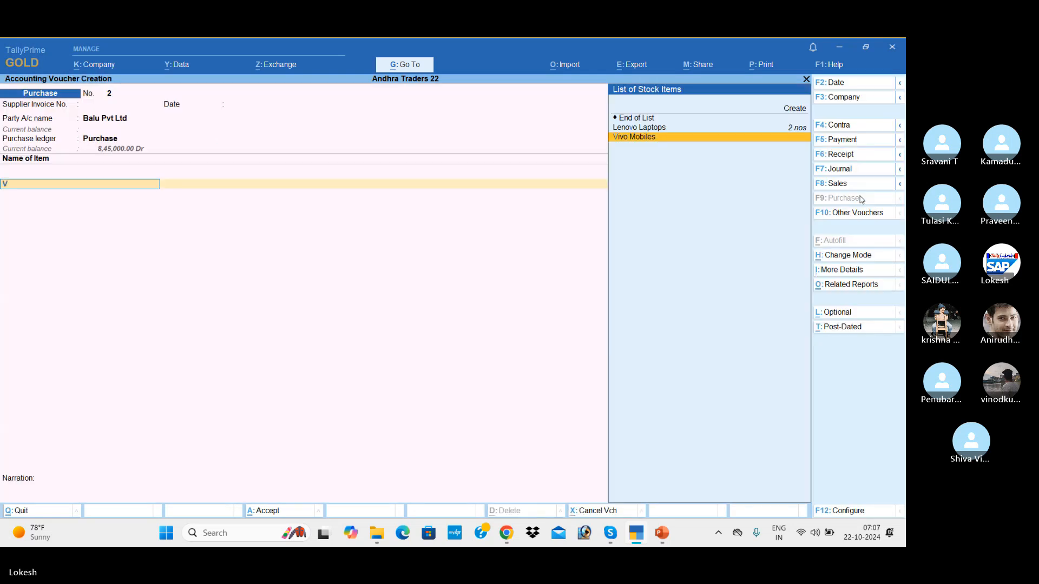
Add Vivo Mobiles to the purchase voucher with quantity 30 nos at a rate of 2500 per nos.
{"action": "key", "text": "Return"}
{"action": "type", "text": "30"}
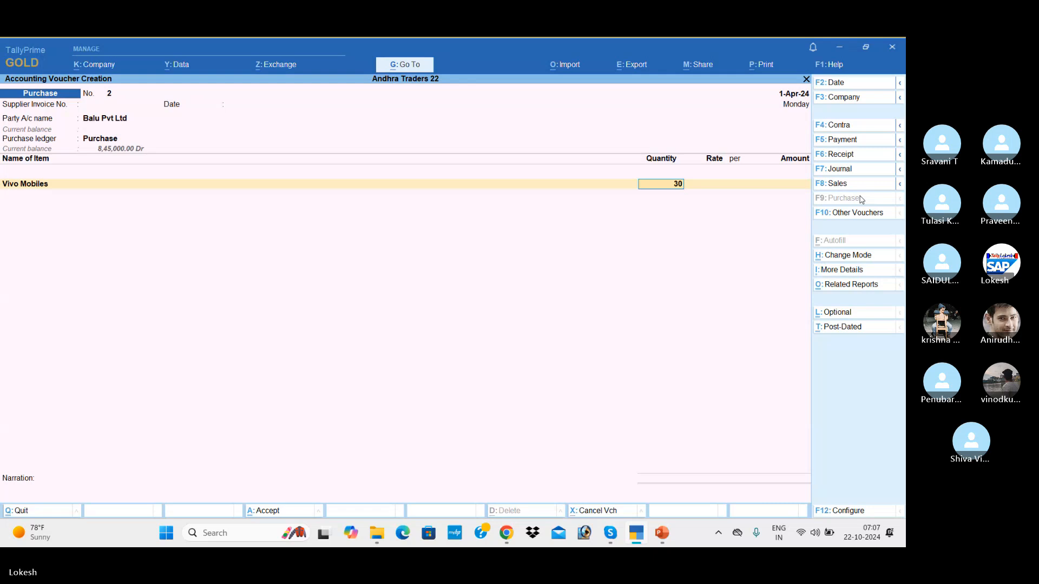
{"action": "key", "text": "Return"}
{"action": "type", "text": "2"}
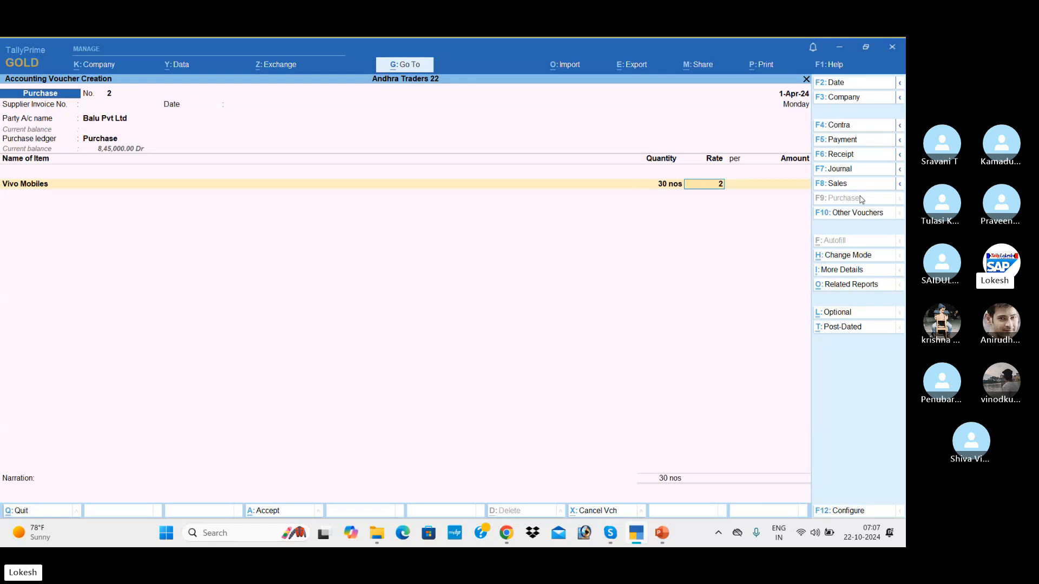
{"action": "type", "text": ",500"}
{"action": "key", "text": "Return"}
{"action": "key", "text": "Return"}
{"action": "key", "text": "Return"}
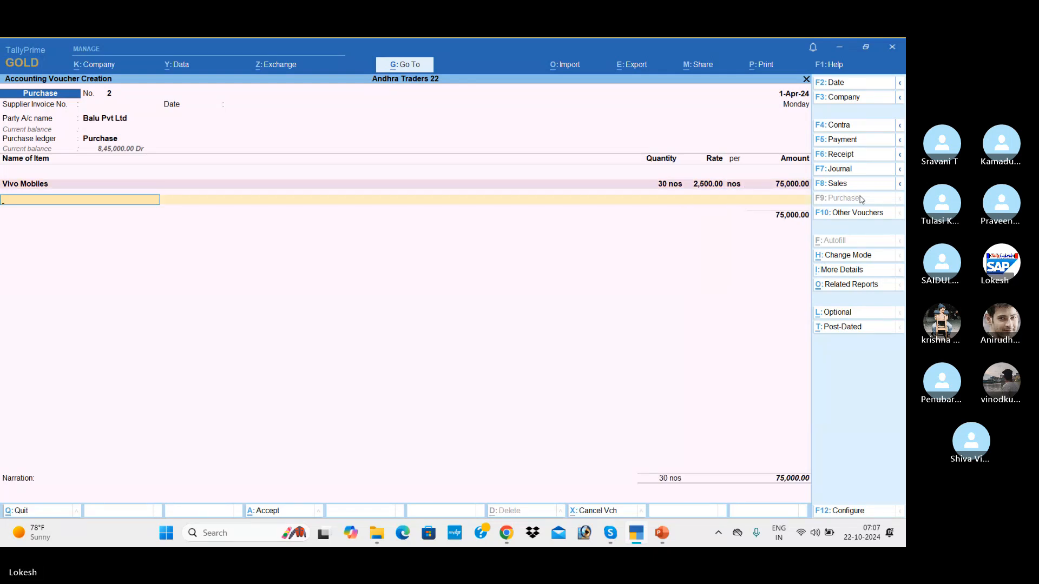
Add Oppo Mobiles to the purchase voucher with quantity 25 nos at a rate of 3500 per nos.
{"action": "type", "text": "op"}
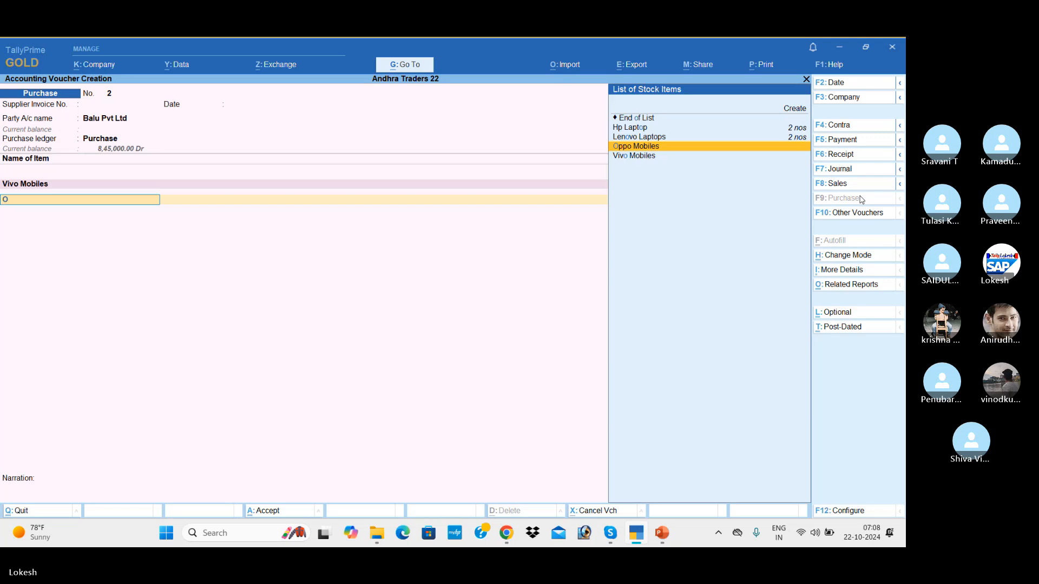
{"action": "key", "text": "Return"}
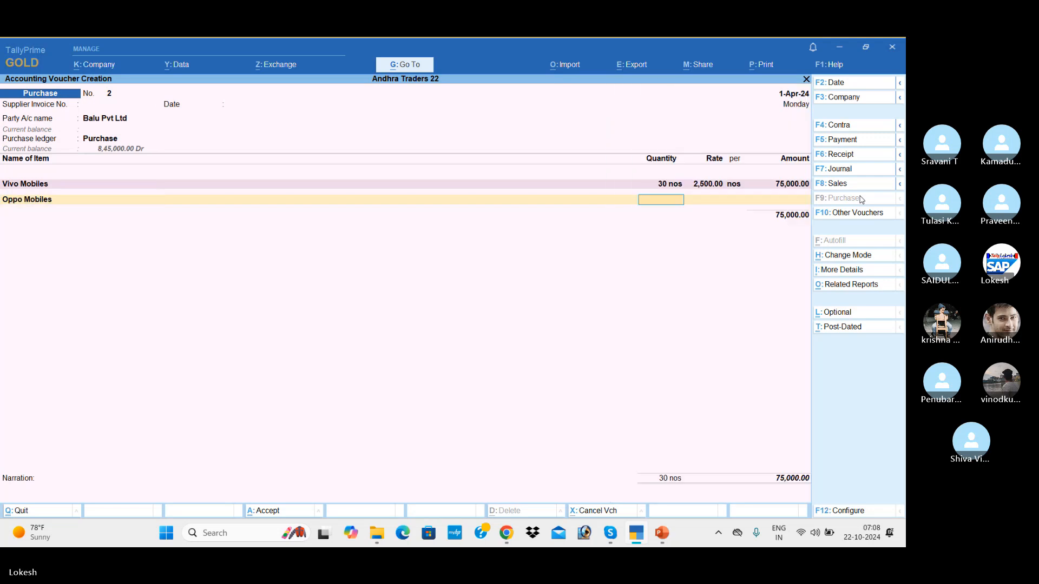
{"action": "type", "text": "25"}
{"action": "key", "text": "Return"}
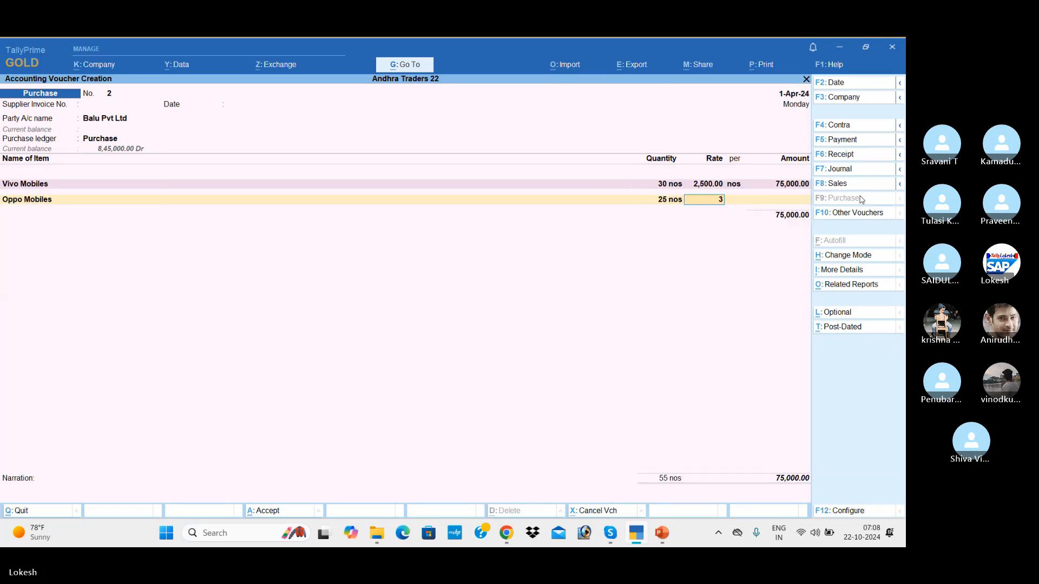
{"action": "type", "text": "3500"}
{"action": "key", "text": "Return"}
{"action": "key", "text": "Return"}
{"action": "key", "text": "Return"}
Add the Input Vat 5% ledger to the Balu Pvt Ltd purchase voucher, leave the narration blank and save the voucher.
{"action": "key", "text": "Return"}
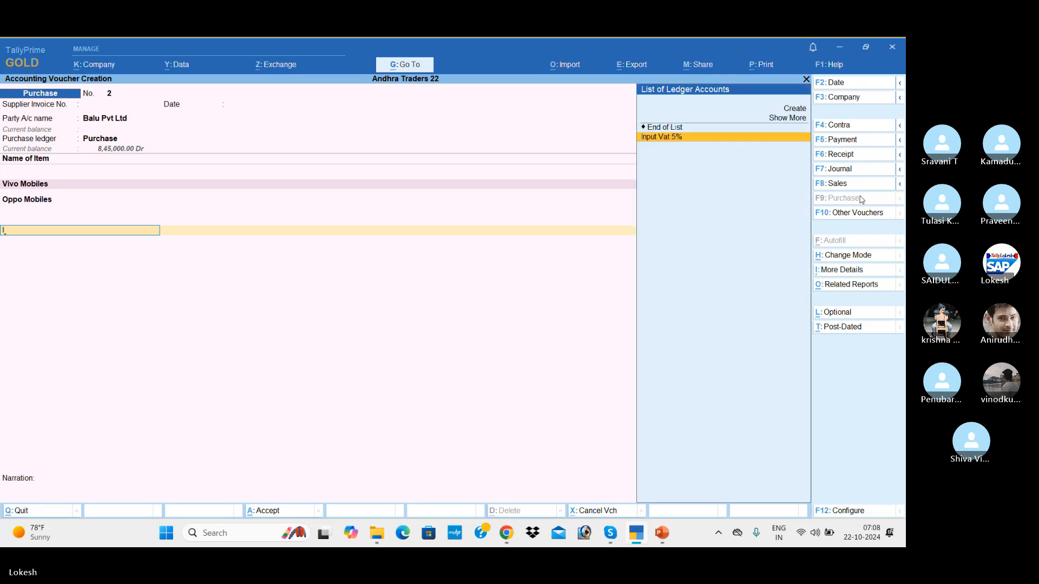
{"action": "key", "text": "Return"}
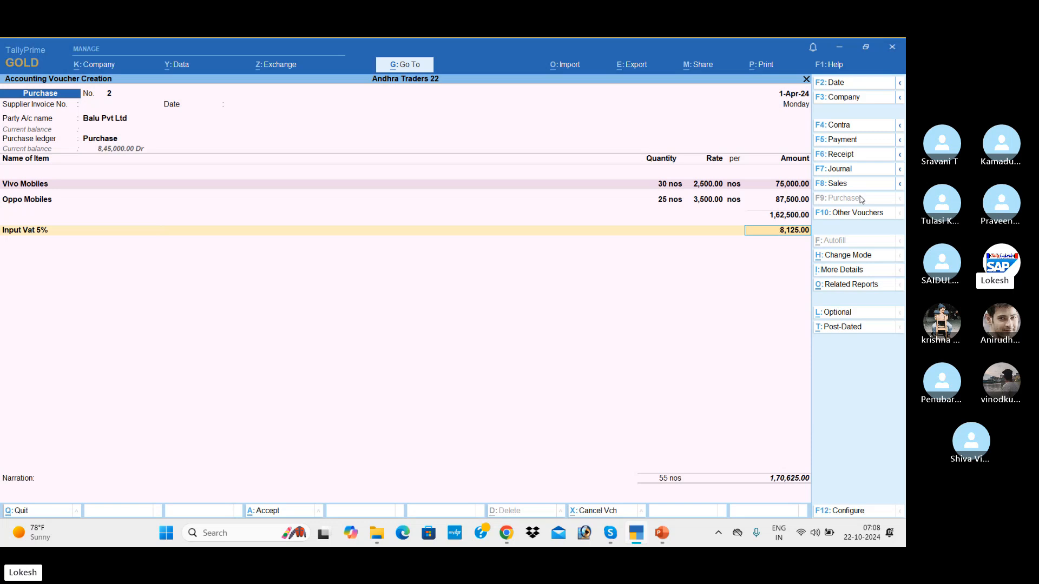
{"action": "key", "text": "Return"}
{"action": "key", "text": "Return"}
{"action": "key", "text": "Return"}
{"action": "key", "text": "Return"}
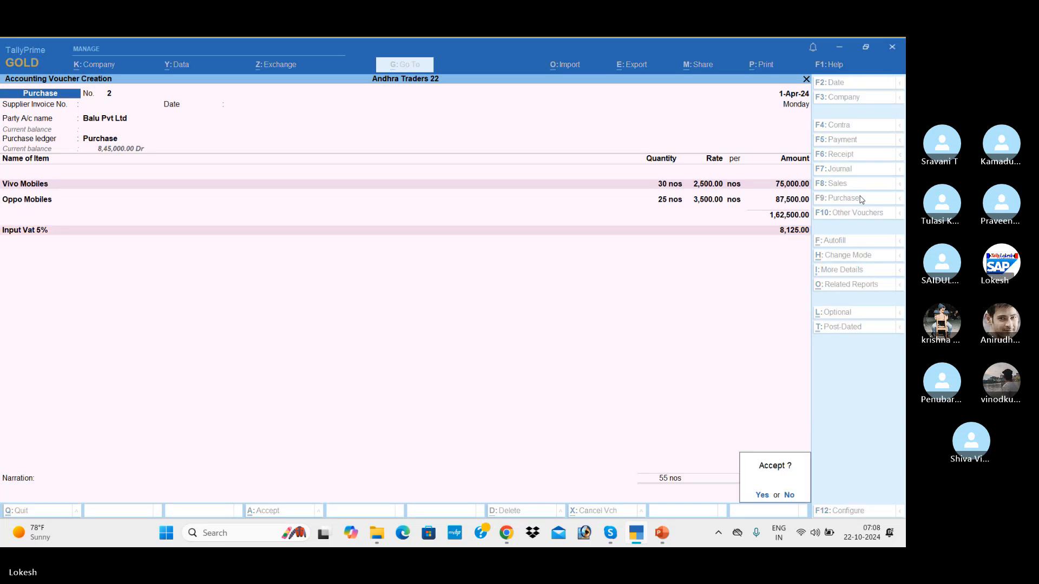
{"action": "key", "text": "Return"}
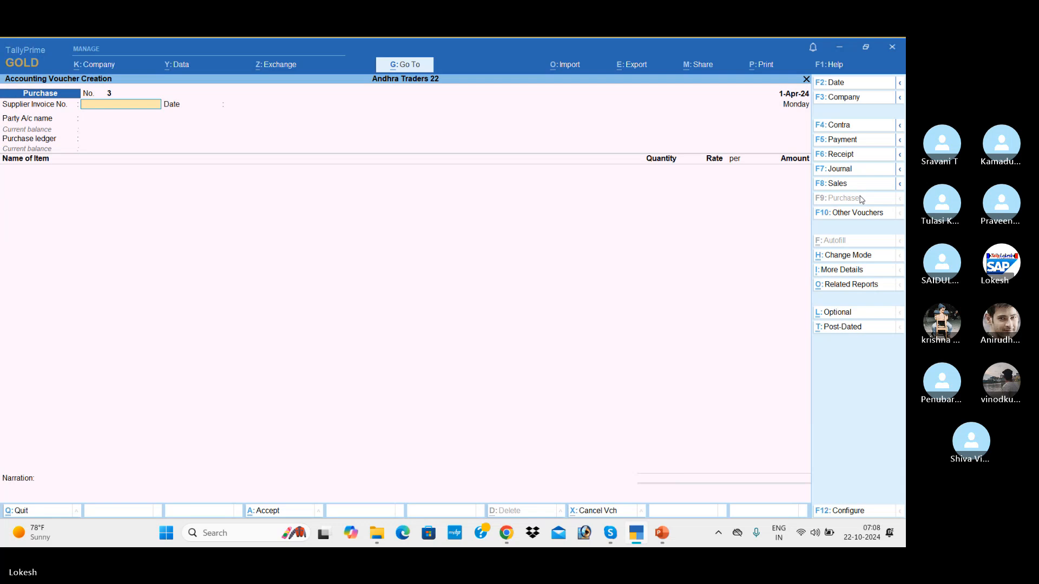
Start a new sales voucher with Kadar Enterprises as the party account.
{"action": "left_click", "coordinate": [857, 187]}
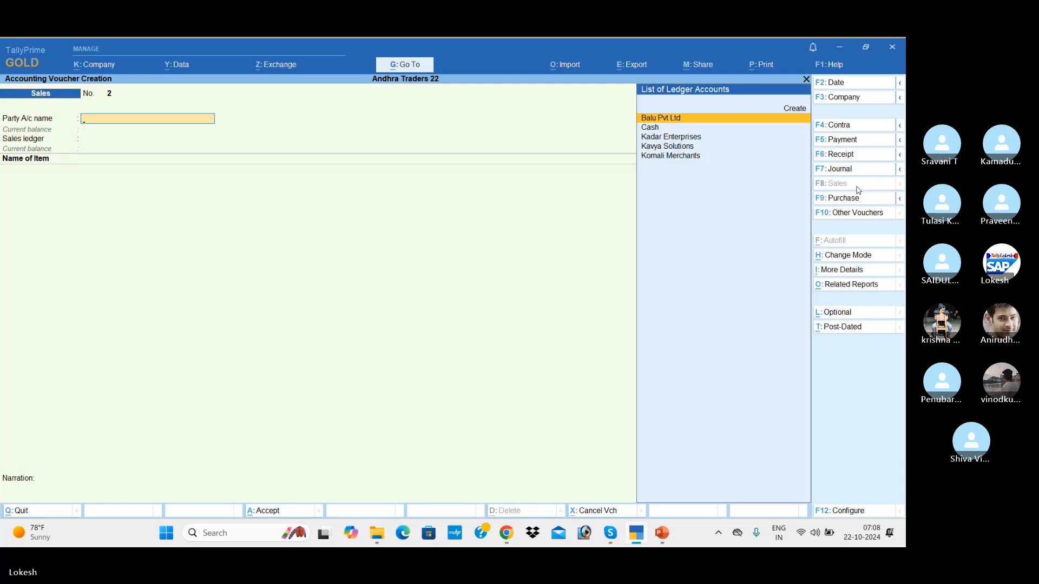
{"action": "type", "text": "Ka"}
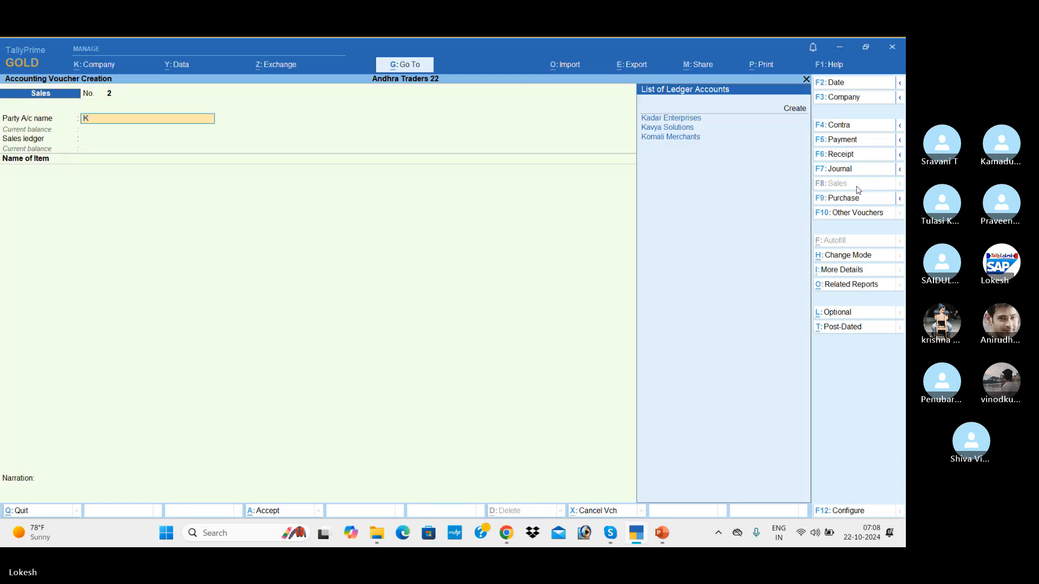
{"action": "key", "text": "Return"}
Leave the dispatch details blank, keep the default party details for Kadar Enterprises, and use Sales as the sales ledger.
{"action": "key", "text": "Return"}
{"action": "key", "text": "Return"}
{"action": "key", "text": "Return"}
{"action": "key", "text": "Return"}
{"action": "key", "text": "Return"}
{"action": "key", "text": "Return"}
{"action": "key", "text": "Return"}
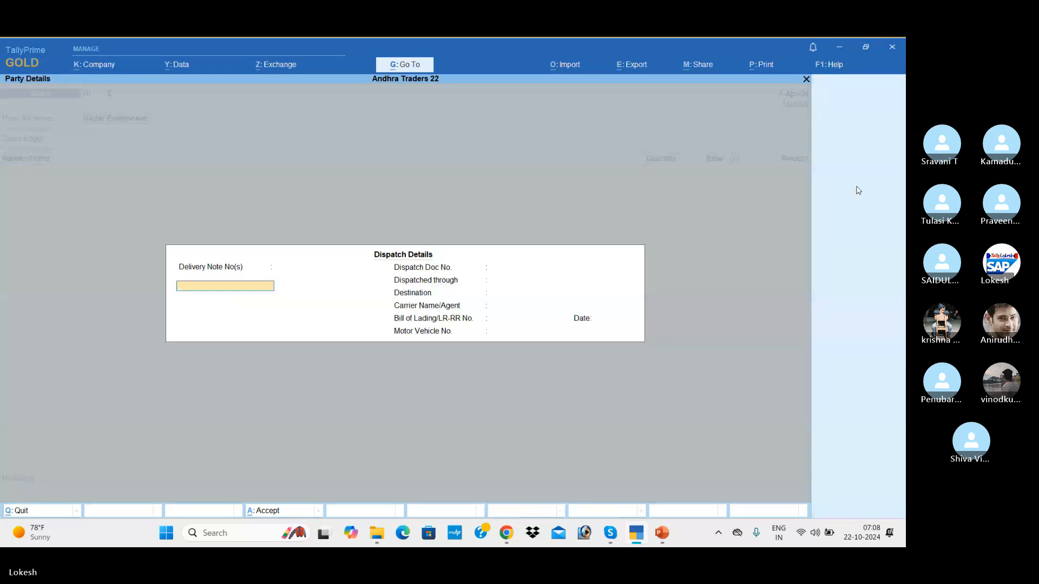
{"action": "key", "text": "Return"}
{"action": "key", "text": "Return"}
{"action": "key", "text": "Return"}
{"action": "key", "text": "Return"}
{"action": "key", "text": "Return"}
{"action": "key", "text": "Return"}
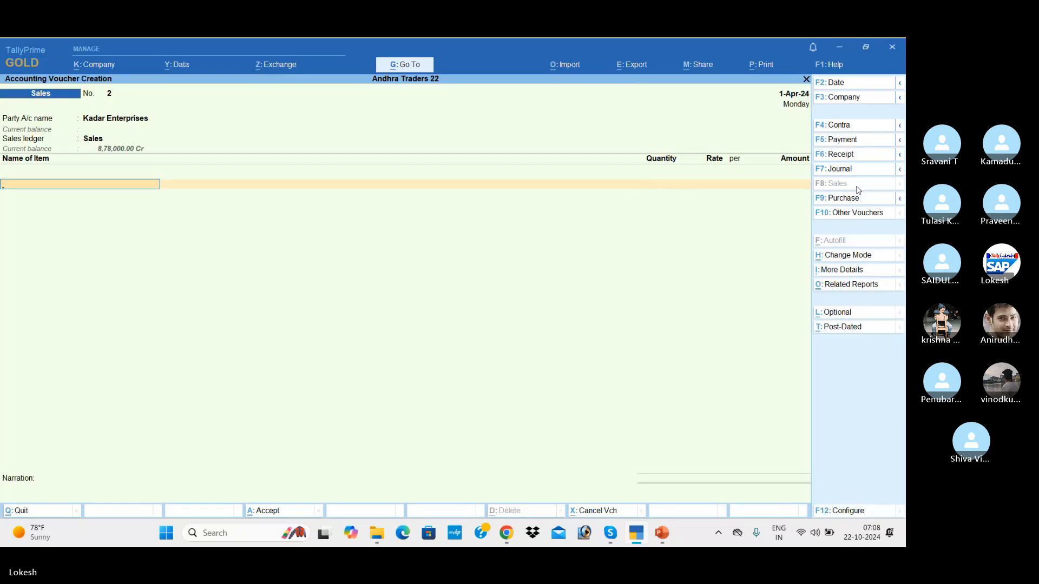
Add Vivo Mobiles to the sales voucher with quantity 20 nos at a rate of 2800 per nos.
{"action": "type", "text": "v"}
{"action": "key", "text": "Return"}
{"action": "type", "text": "20"}
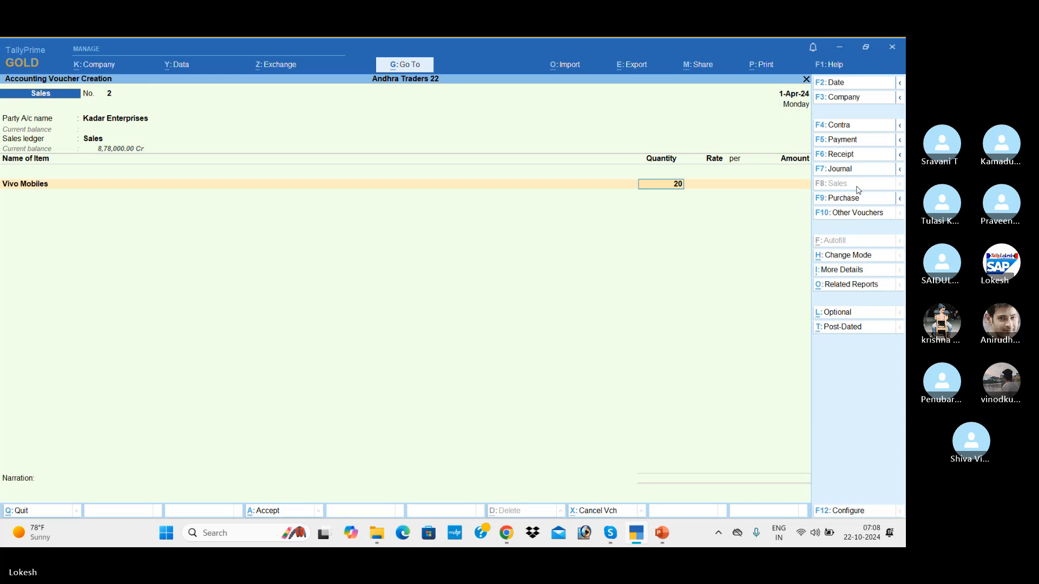
{"action": "key", "text": "Return"}
{"action": "type", "text": "2800"}
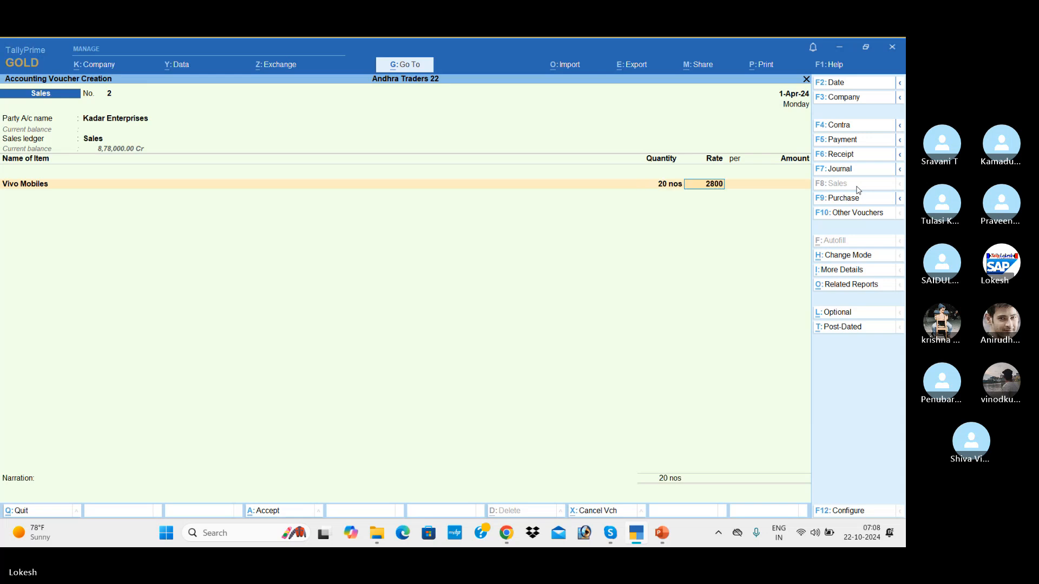
{"action": "key", "text": "Return"}
{"action": "key", "text": "Return"}
{"action": "key", "text": "Return"}
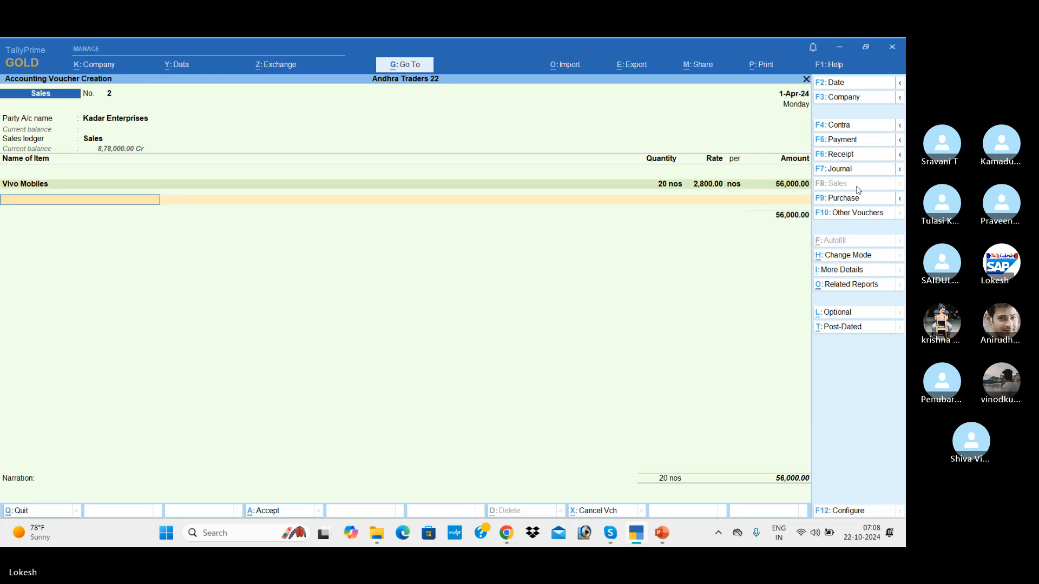
Add Oppo Mobiles to the sales voucher with quantity 25 nos at a rate of 3900 per nos and end the item list.
{"action": "type", "text": "o"}
{"action": "key", "text": "Return"}
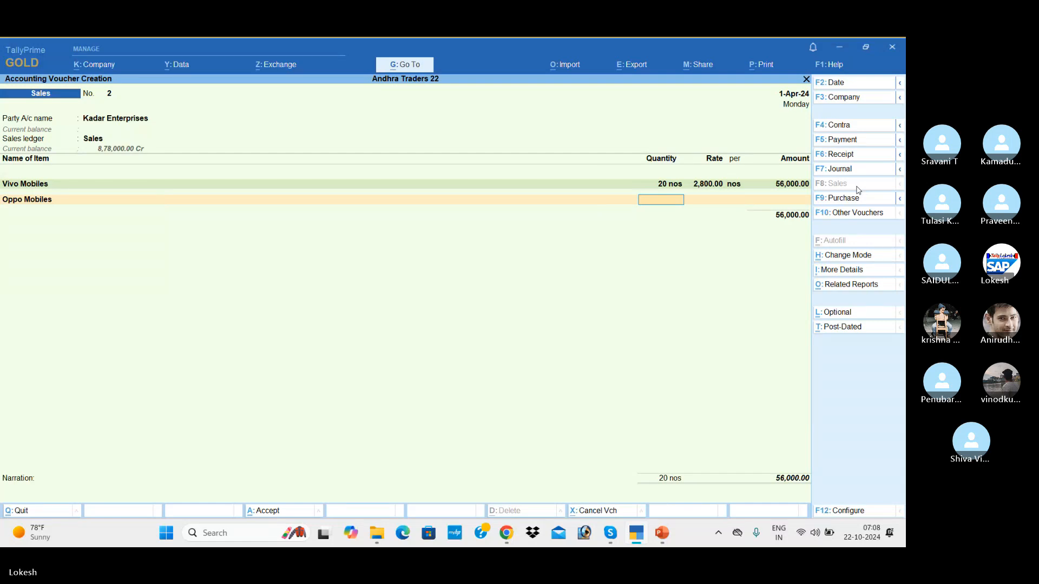
{"action": "type", "text": "25"}
{"action": "key", "text": "Return"}
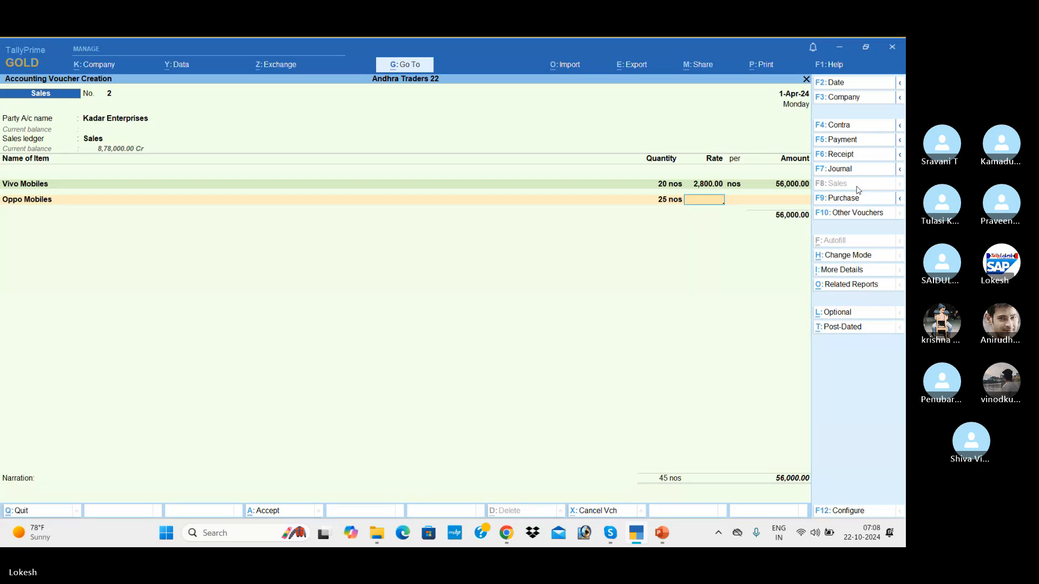
{"action": "type", "text": "3,900"}
{"action": "key", "text": "Return"}
{"action": "key", "text": "Return"}
{"action": "key", "text": "Return"}
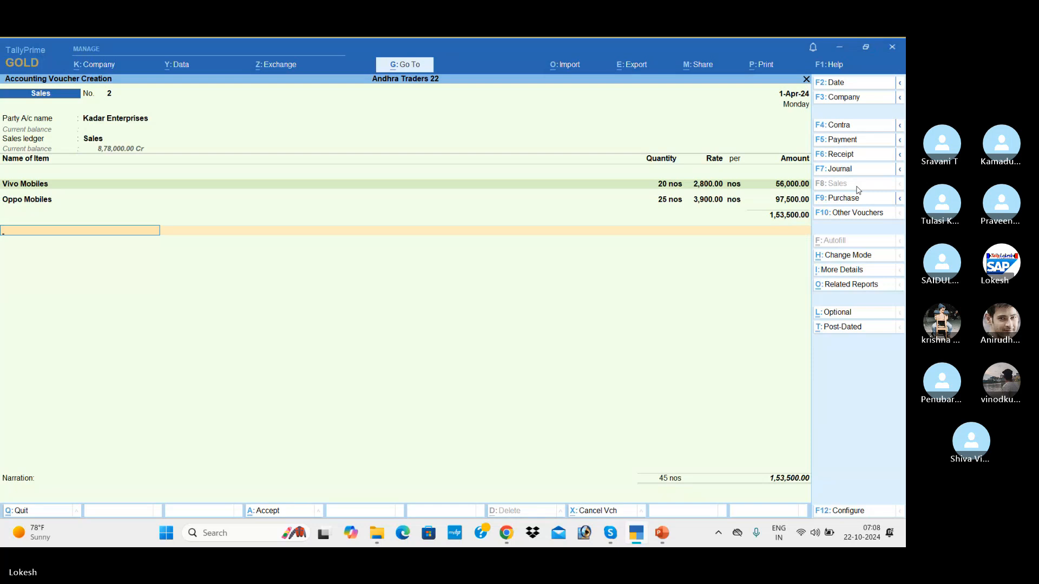
Add the Output Vat 5% ledger to the Kadar Enterprises sales voucher, leave the narration blank and save the voucher.
{"action": "type", "text": "O"}
{"action": "key", "text": "Return"}
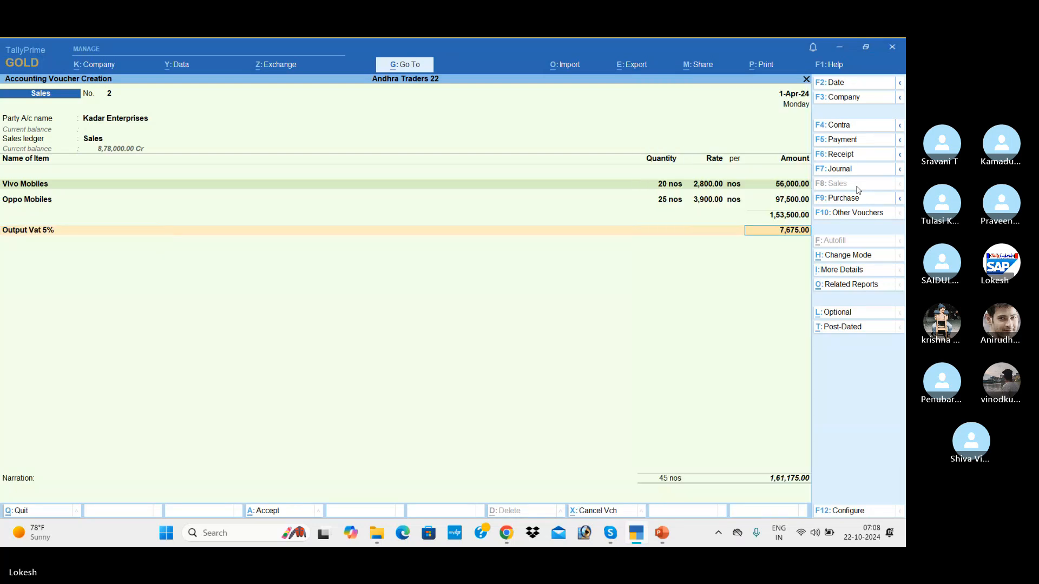
{"action": "key", "text": "Return"}
{"action": "key", "text": "Return"}
{"action": "key", "text": "Return"}
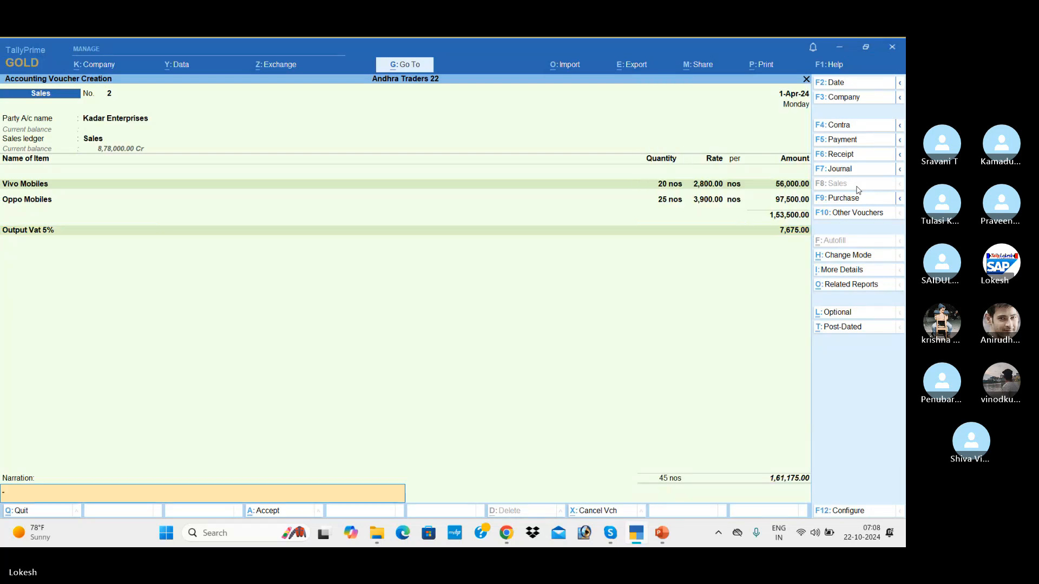
{"action": "key", "text": "Return"}
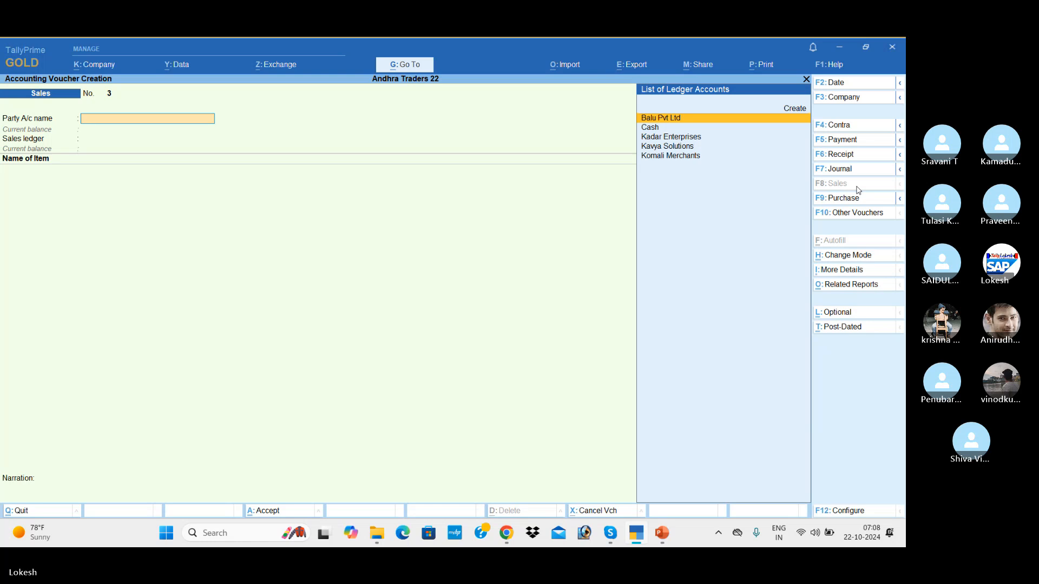
Leave voucher entry and review the recorded vouchers in the Day Book.
{"action": "key", "text": "Escape"}
{"action": "key", "text": "Down"}
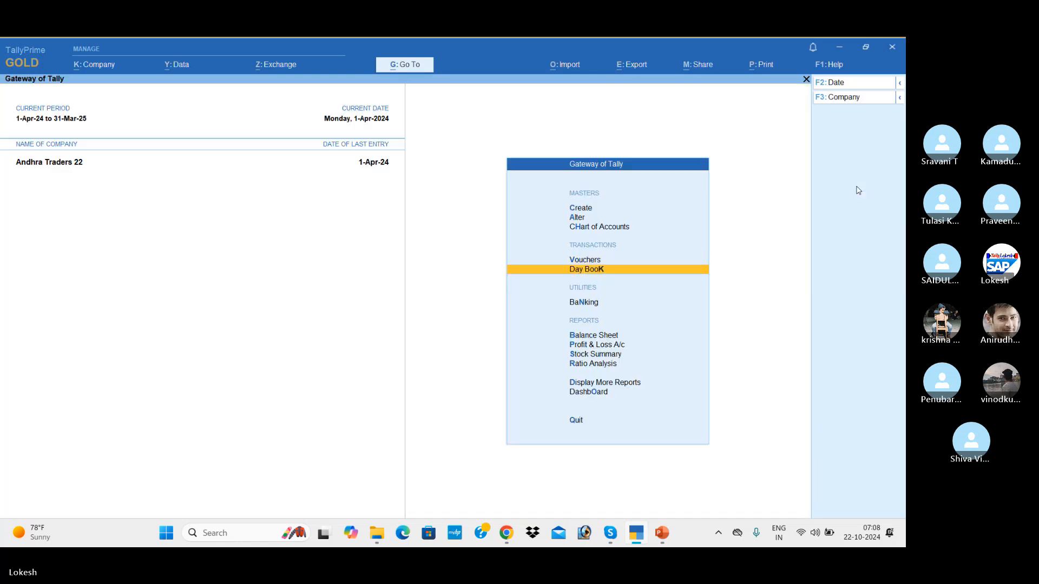
{"action": "key", "text": "Return"}
{"action": "key", "text": "Down"}
{"action": "key", "text": "Down"}
{"action": "key", "text": "Down"}
{"action": "key", "text": "Down"}
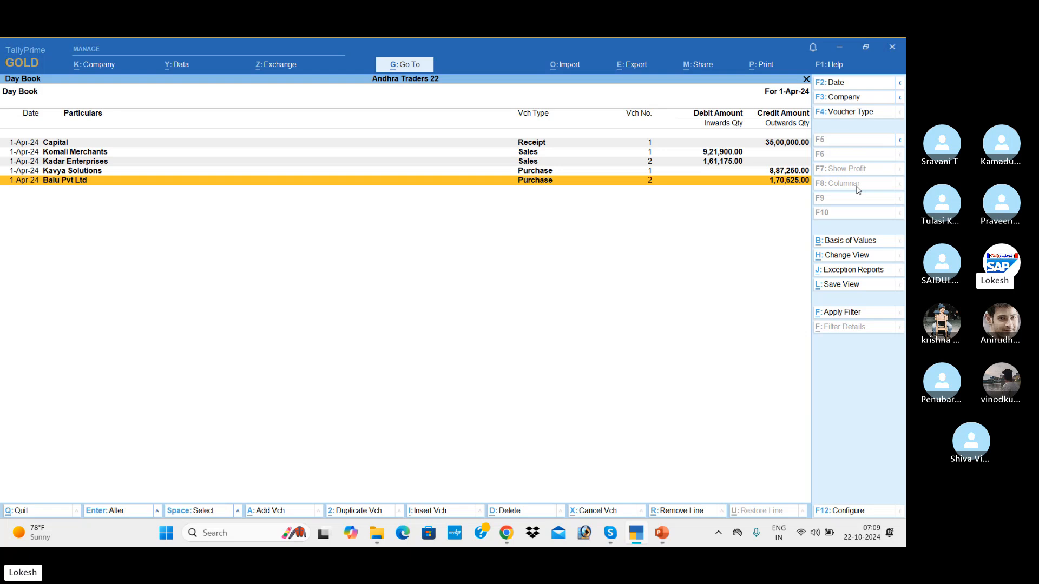
Examine the Profit & Loss A/c in its detailed view, down to the net profit line.
{"action": "key", "text": "Escape"}
{"action": "key", "text": "Down"}
{"action": "key", "text": "Down"}
{"action": "key", "text": "Down"}
{"action": "key", "text": "Return"}
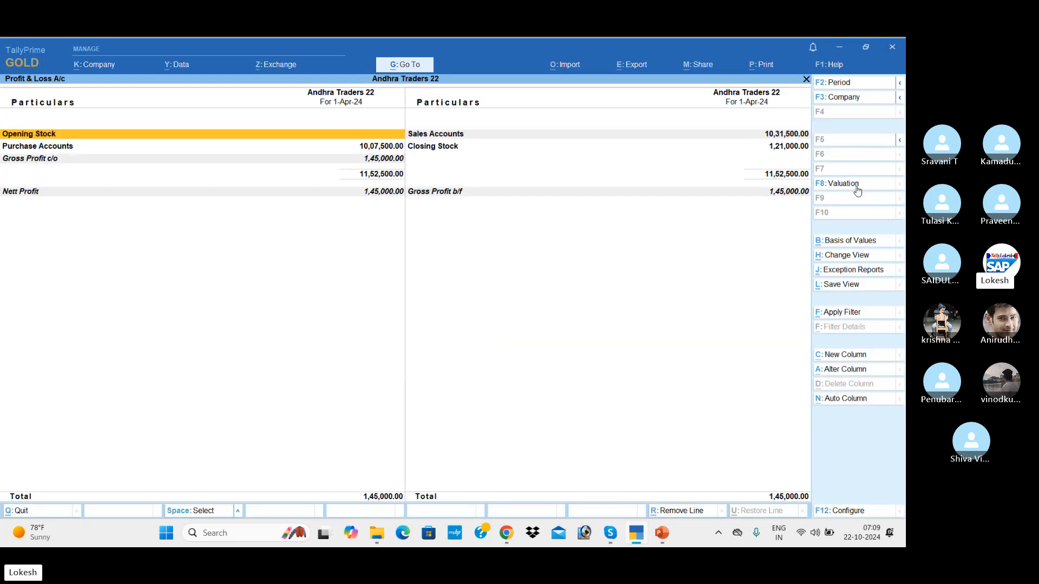
{"action": "key", "text": "alt+F5"}
{"action": "key", "text": "End"}
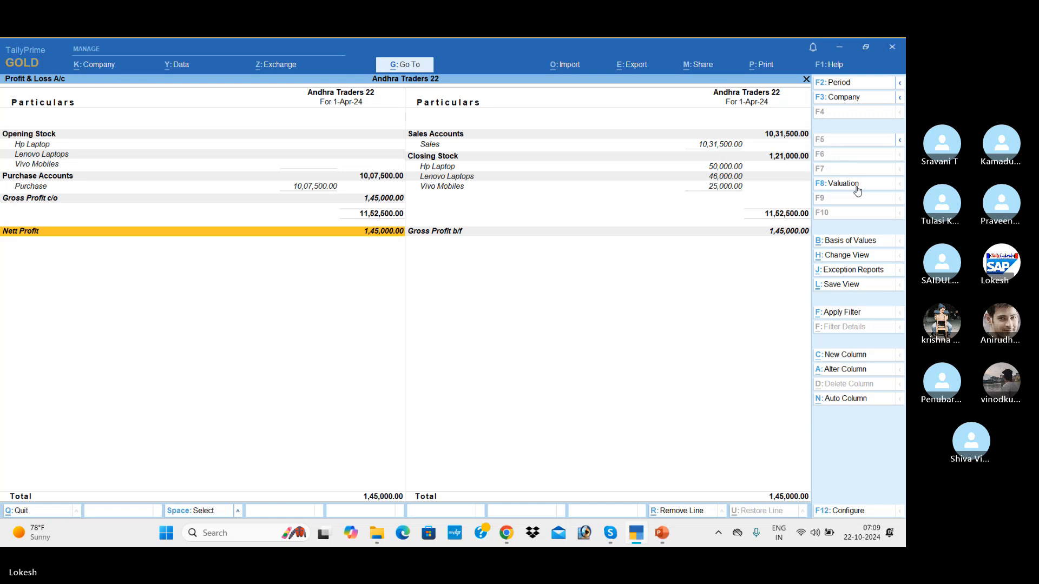
Configure the Stock Summary report with Show Goods Inwards and Show Goods Outwards both set to Yes.
{"action": "key", "text": "Escape"}
{"action": "key", "text": "Down"}
{"action": "key", "text": "Return"}
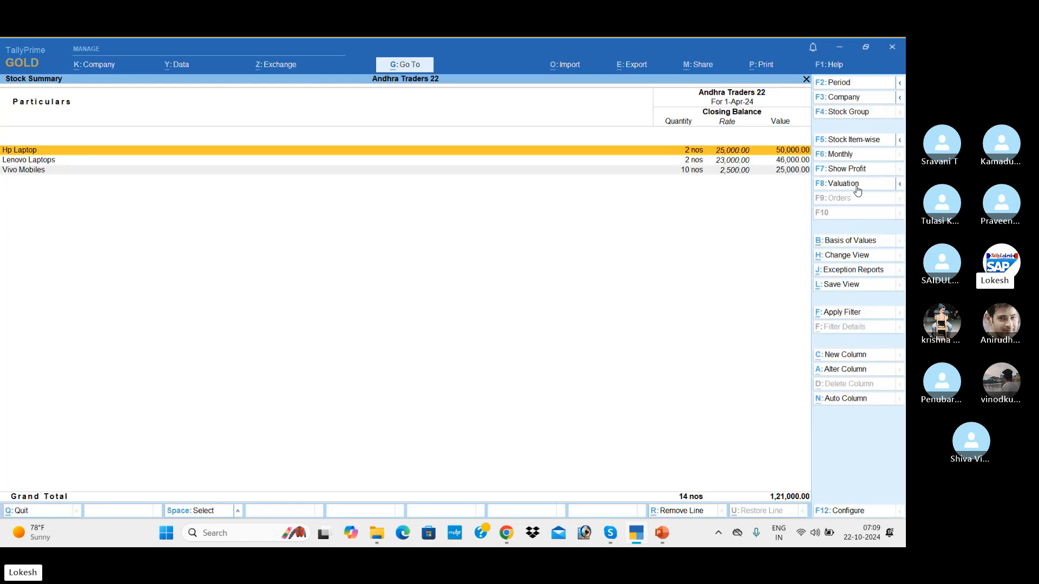
{"action": "left_click", "coordinate": [857, 512]}
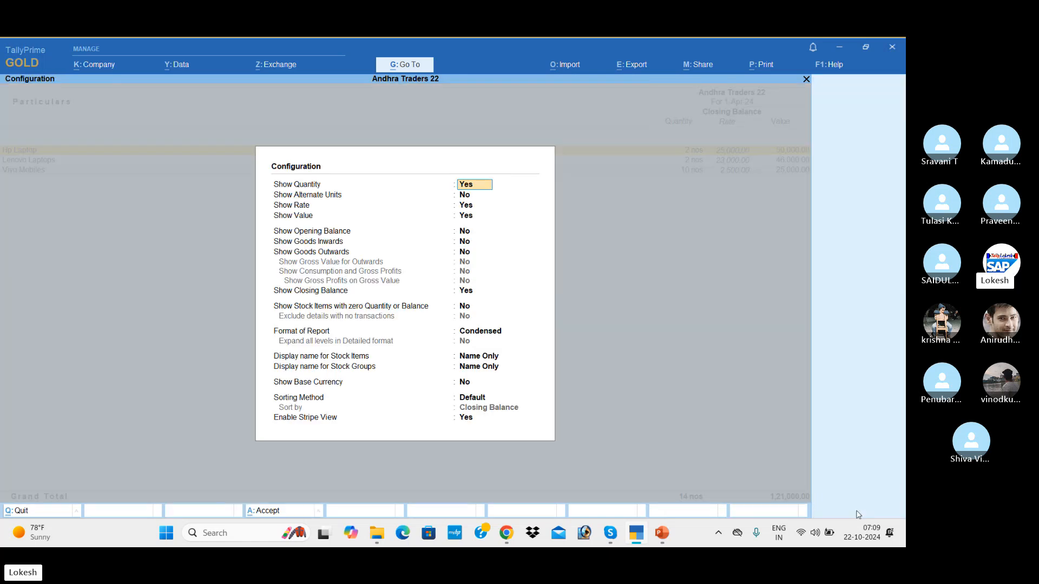
{"action": "key", "text": "Down"}
{"action": "key", "text": "Down"}
{"action": "key", "text": "Down"}
{"action": "key", "text": "Down"}
{"action": "key", "text": "Down"}
{"action": "type", "text": "y"}
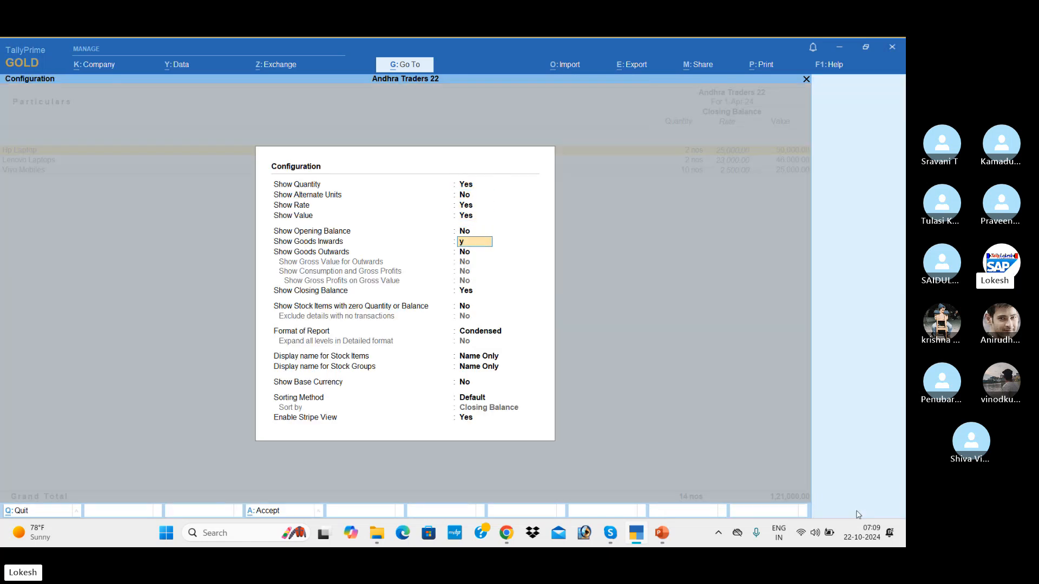
{"action": "key", "text": "Return"}
{"action": "type", "text": "y"}
{"action": "key", "text": "Return"}
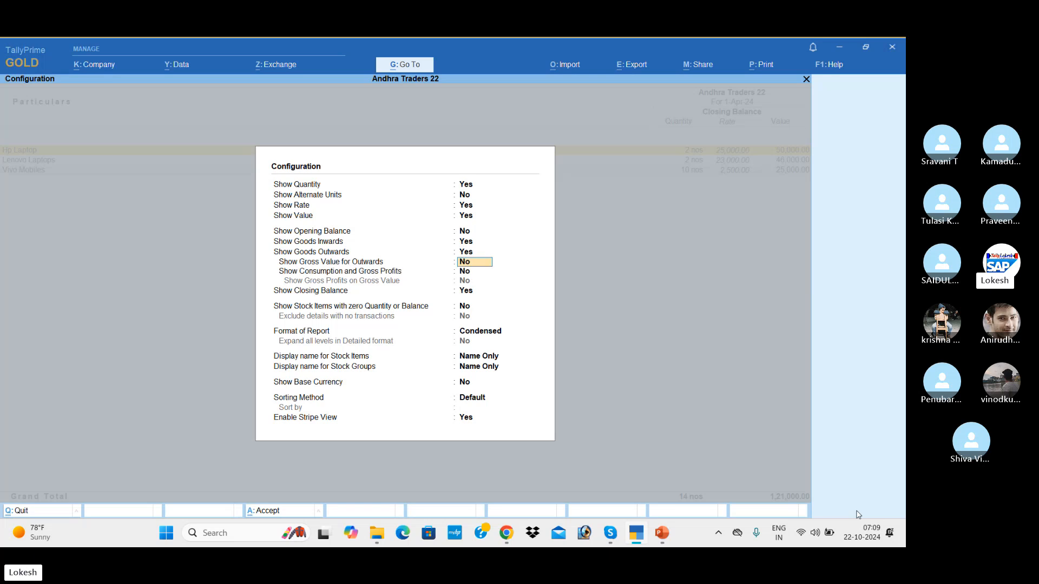
Keep the remaining Stock Summary options, including the Default sorting method, and apply the configuration.
{"action": "key", "text": "Down"}
{"action": "key", "text": "Down"}
{"action": "key", "text": "Return"}
{"action": "key", "text": "Return"}
{"action": "key", "text": "Return"}
{"action": "key", "text": "Return"}
{"action": "key", "text": "Return"}
{"action": "key", "text": "Return"}
{"action": "key", "text": "Return"}
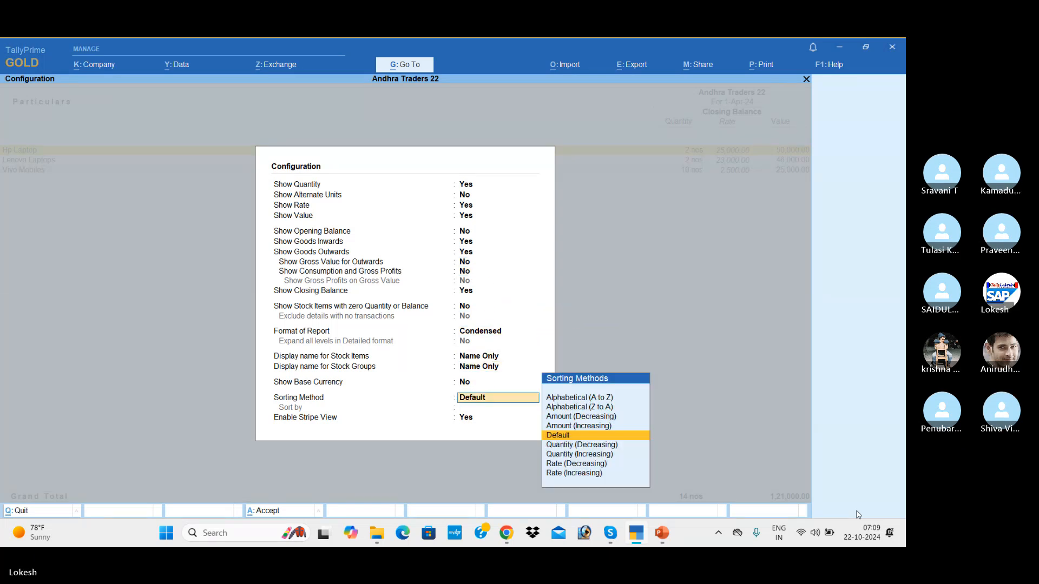
{"action": "key", "text": "Return"}
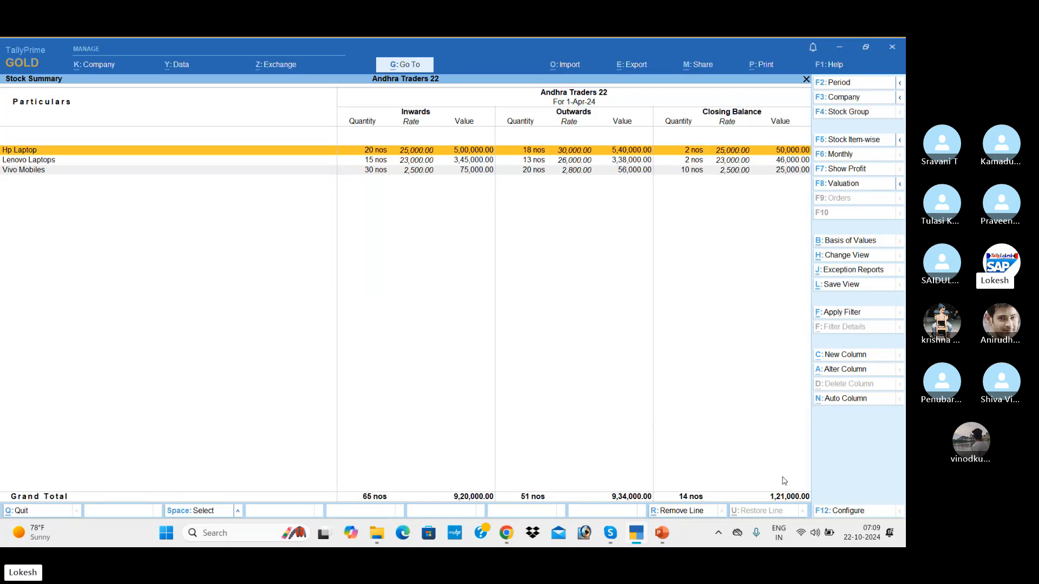
Open the company Dashboard and examine its tiles down to Inventory Details.
{"action": "key", "text": "Escape"}
{"action": "key", "text": "Down"}
{"action": "key", "text": "Down"}
{"action": "key", "text": "Down"}
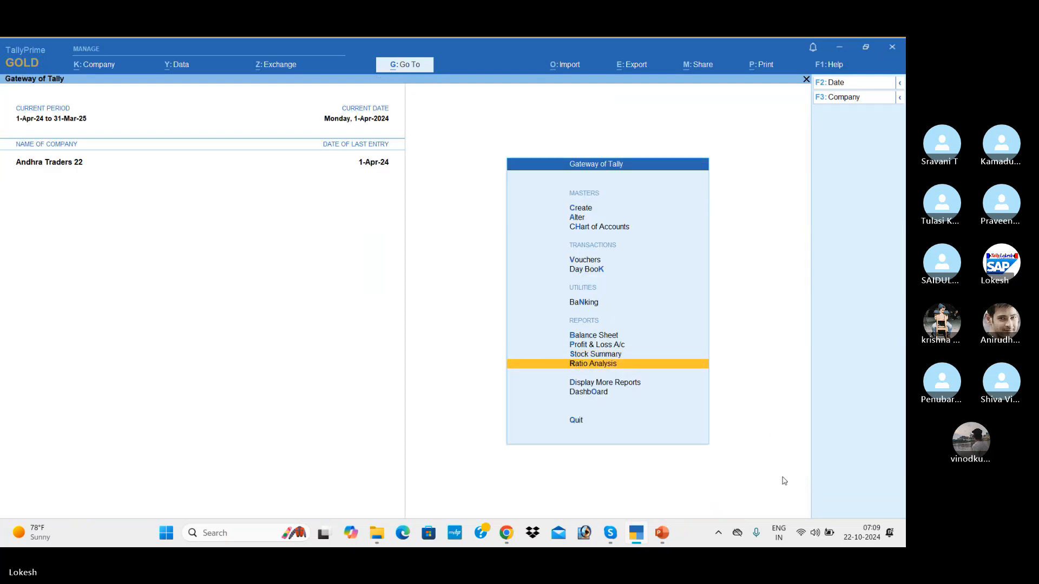
{"action": "key", "text": "Return"}
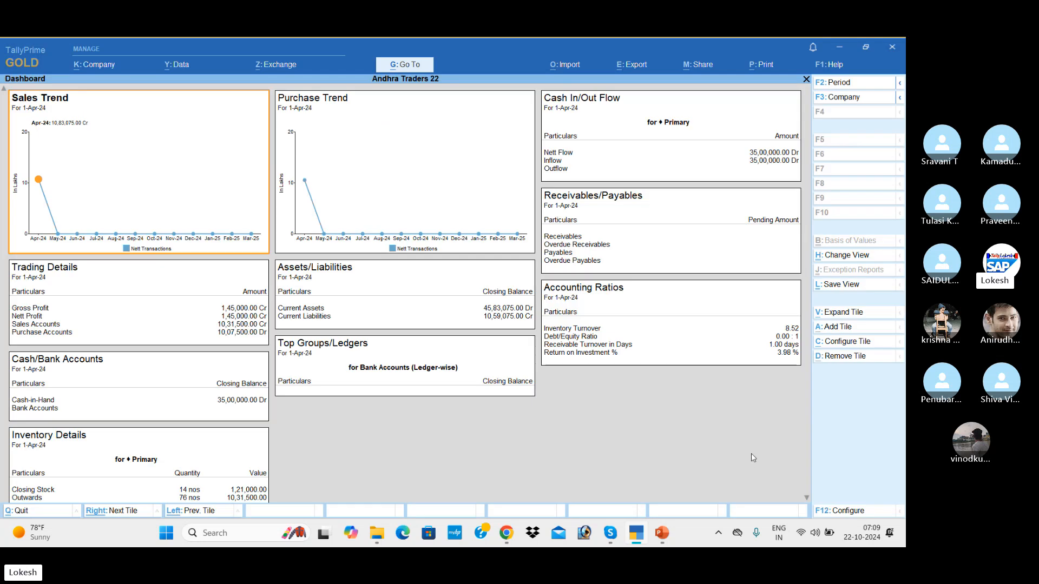
{"action": "left_click", "coordinate": [805, 499]}
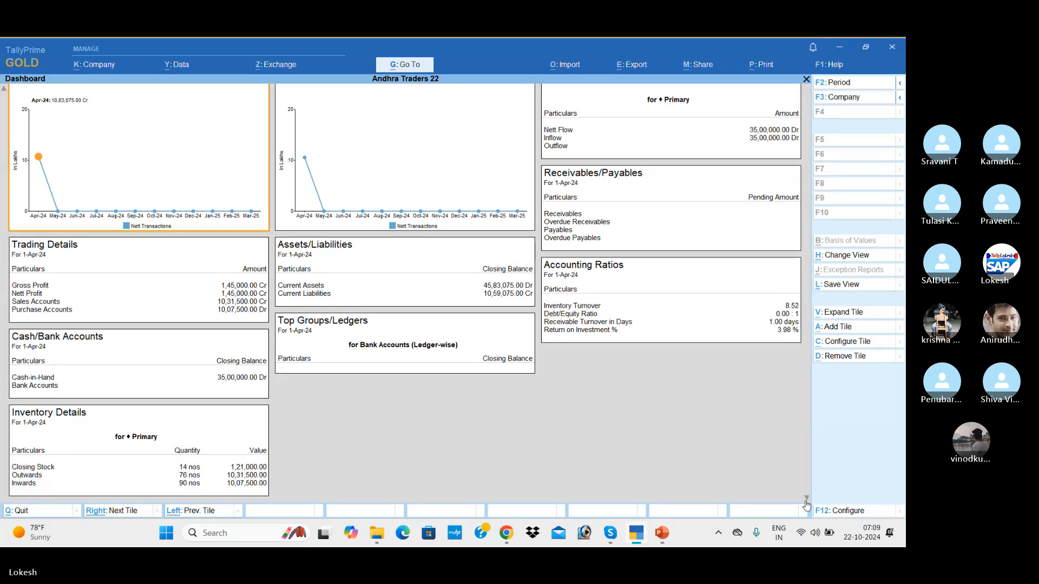
Leave the Dashboard and open the Account Books list among the additional reports.
{"action": "key", "text": "Escape"}
{"action": "key", "text": "Up"}
{"action": "key", "text": "Return"}
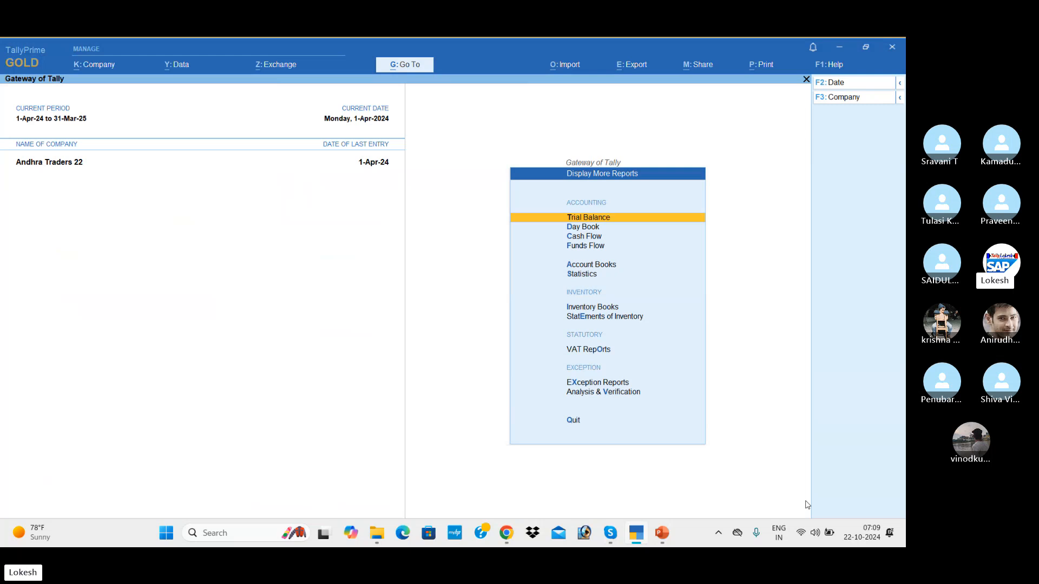
{"action": "key", "text": "Down"}
{"action": "key", "text": "Down"}
{"action": "key", "text": "Down"}
{"action": "key", "text": "Down"}
{"action": "key", "text": "Return"}
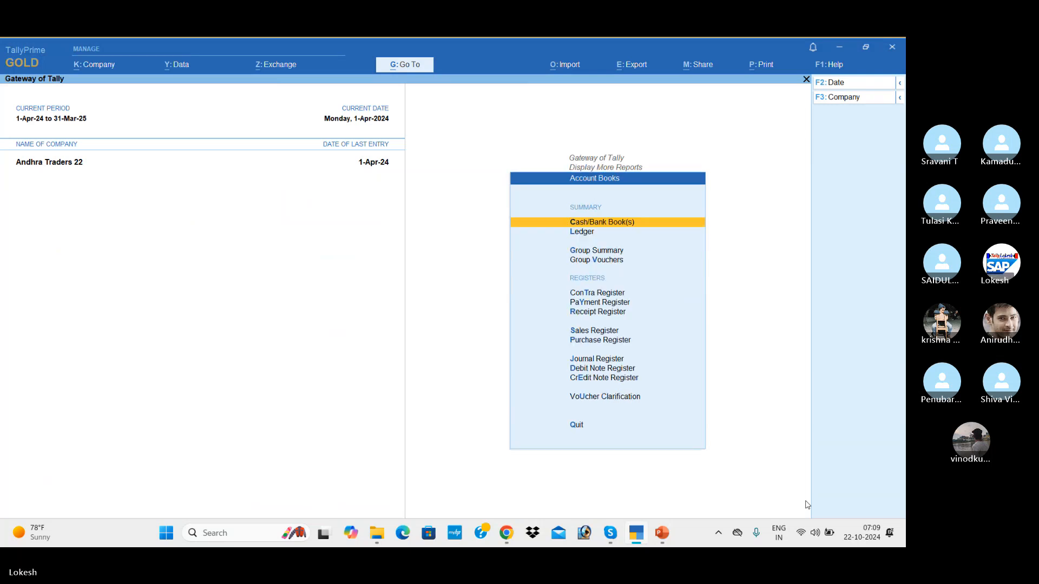
View the Purchase Register and return to the Account Books list.
{"action": "key", "text": "Down"}
{"action": "key", "text": "Down"}
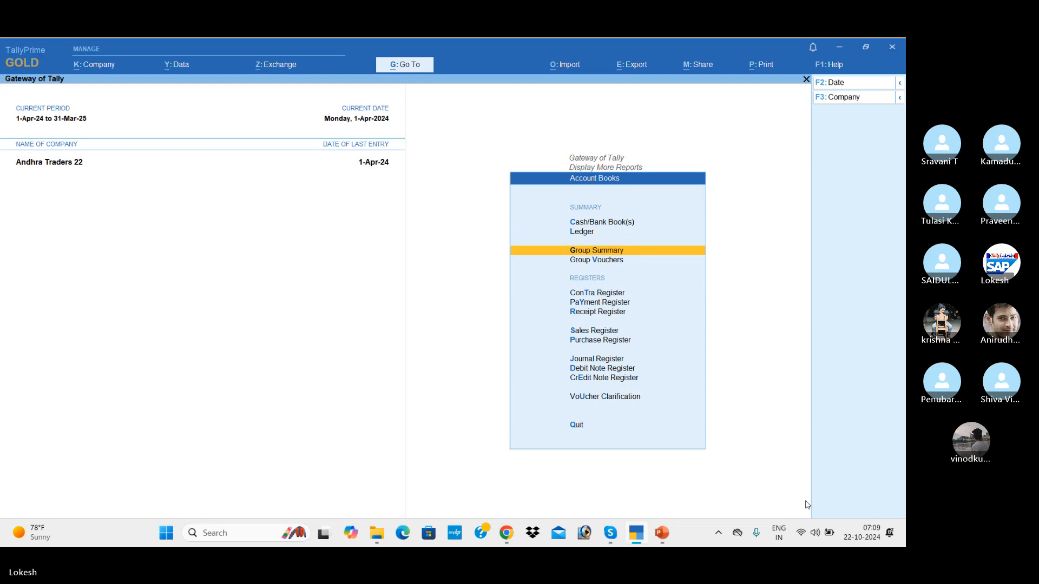
{"action": "key", "text": "Down"}
{"action": "key", "text": "Down"}
{"action": "key", "text": "Down"}
{"action": "key", "text": "Down"}
{"action": "key", "text": "Down"}
{"action": "key", "text": "Down"}
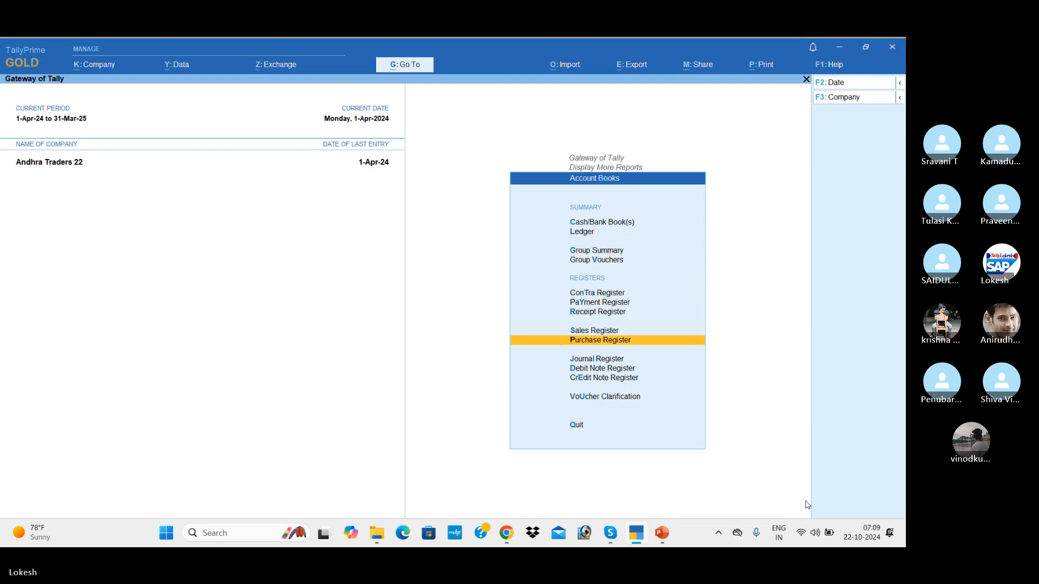
{"action": "key", "text": "Return"}
{"action": "key", "text": "Escape"}
View the Sales Register and the Receipt Register from the Account Books list.
{"action": "key", "text": "Up"}
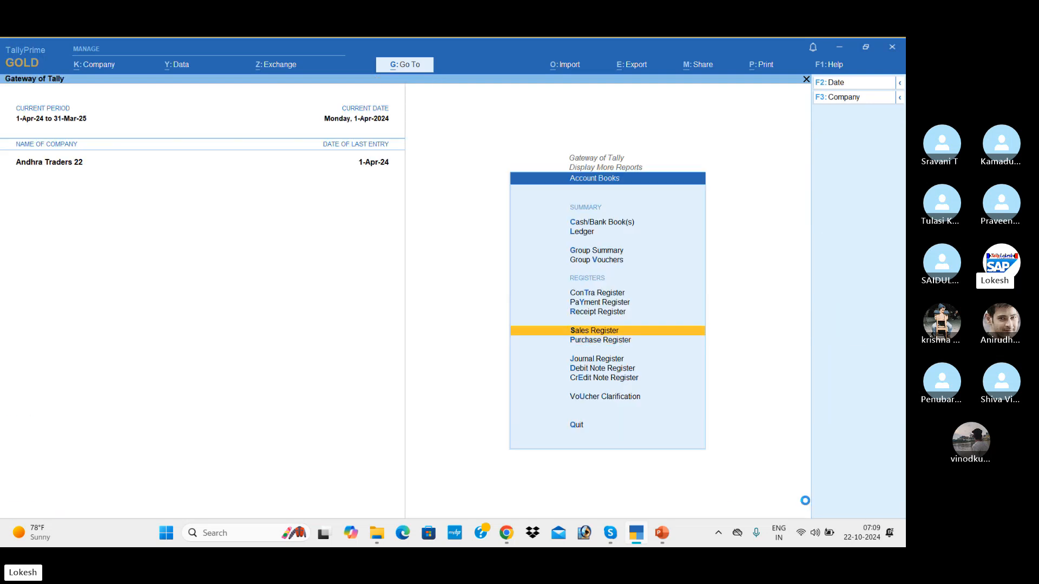
{"action": "key", "text": "Return"}
{"action": "key", "text": "Escape"}
{"action": "key", "text": "Up"}
{"action": "key", "text": "Return"}
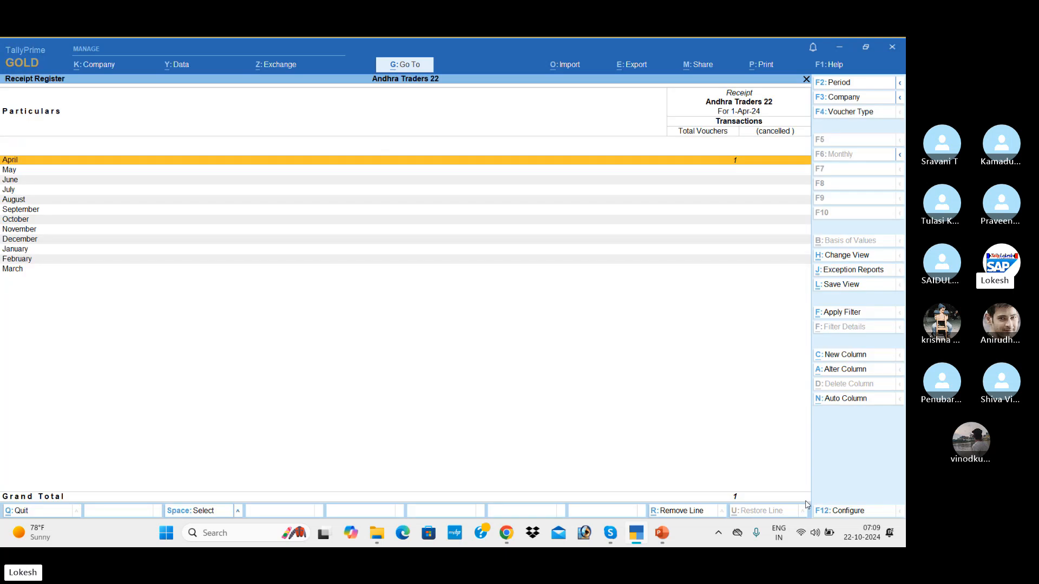
{"action": "key", "text": "Escape"}
View the Payment Register and the Contra Register, returning to the Account Books list.
{"action": "key", "text": "Up"}
{"action": "key", "text": "Return"}
{"action": "key", "text": "Escape"}
{"action": "key", "text": "Up"}
{"action": "key", "text": "Return"}
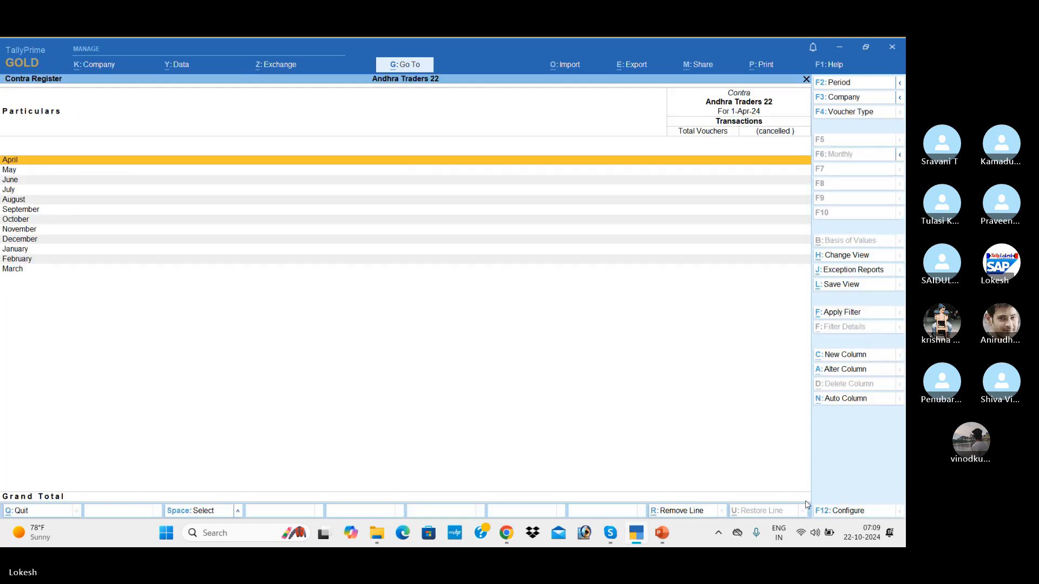
{"action": "key", "text": "Escape"}
View the Cash/Bank Summary and return to the Account Books list.
{"action": "key", "text": "Up"}
{"action": "key", "text": "Up"}
{"action": "key", "text": "Up"}
{"action": "key", "text": "Up"}
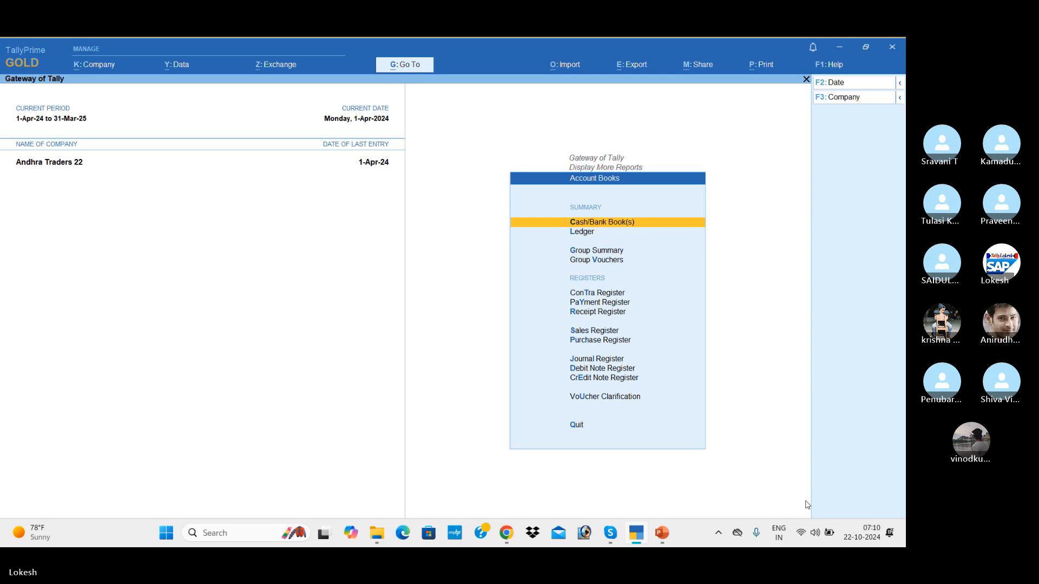
{"action": "key", "text": "Return"}
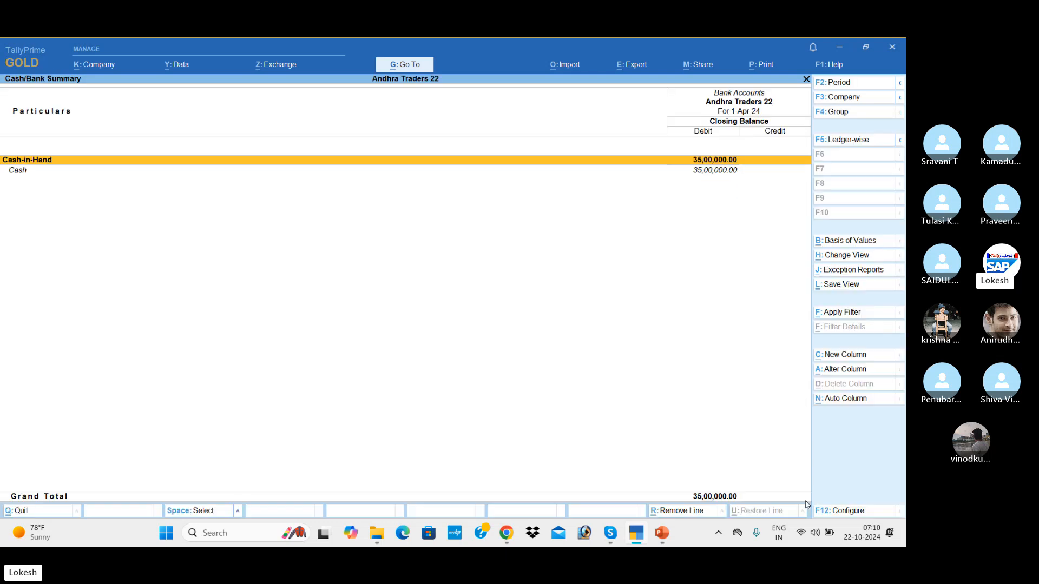
{"action": "key", "text": "Escape"}
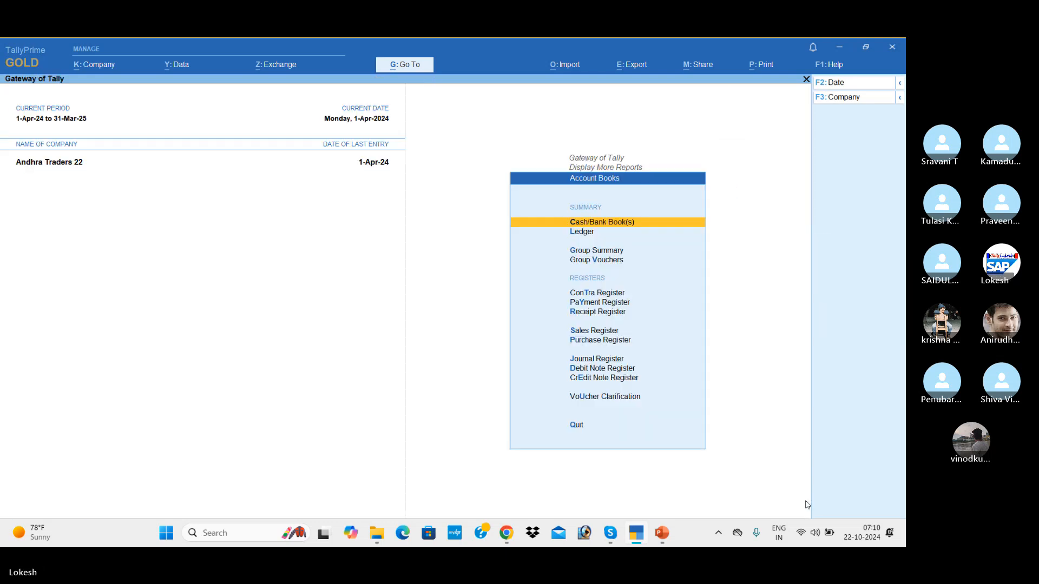
Try to open the VAT Reports, decline the visit to TallyHelp, and return to the Gateway of Tally.
{"action": "key", "text": "Escape"}
{"action": "key", "text": "Down"}
{"action": "key", "text": "Down"}
{"action": "key", "text": "Down"}
{"action": "key", "text": "Down"}
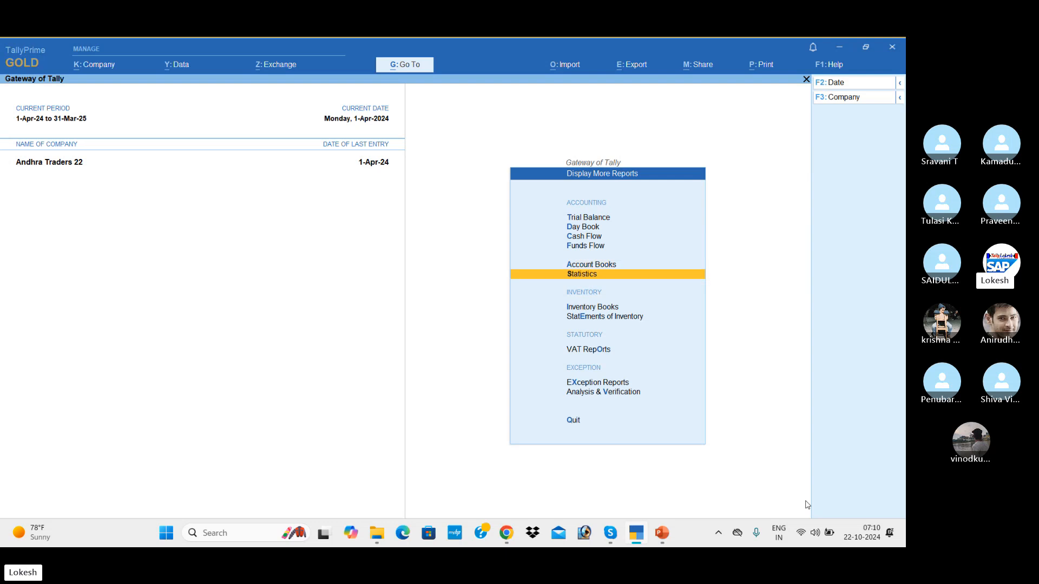
{"action": "key", "text": "Return"}
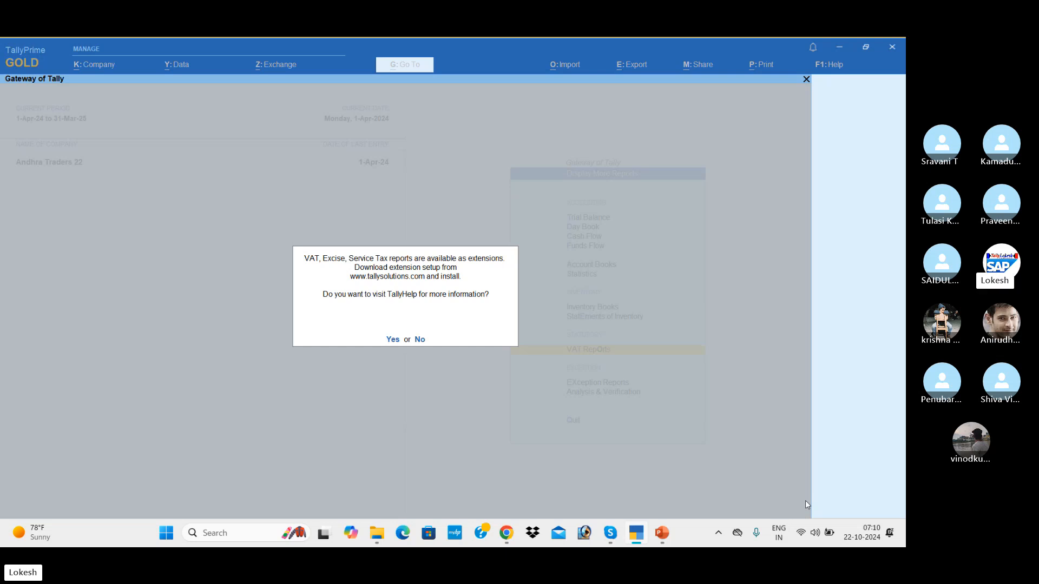
{"action": "key", "text": "n"}
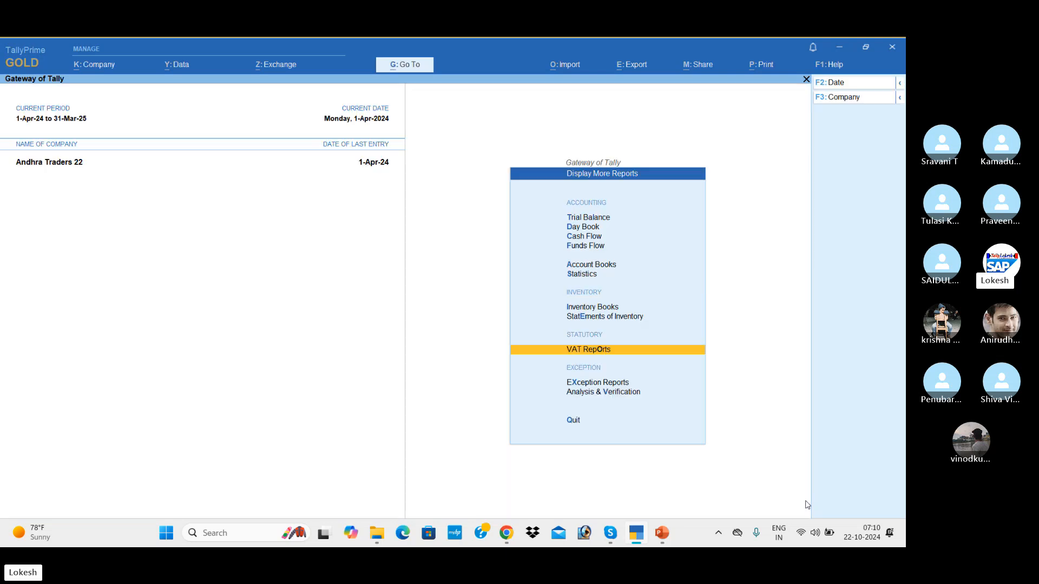
{"action": "key", "text": "Escape"}
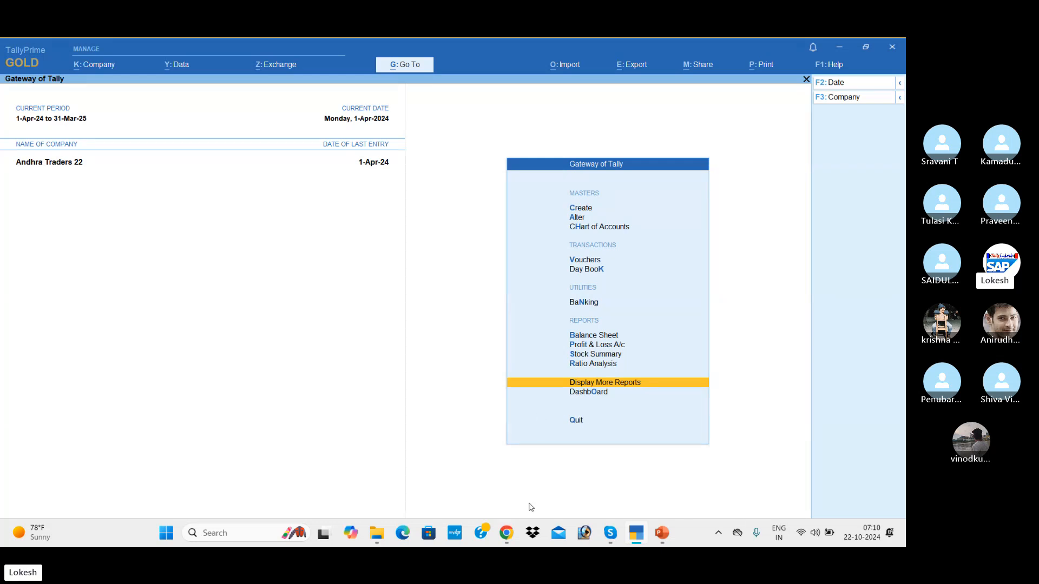
Switch to Chrome with the Lokesh Infotech home page and advance its photo slideshow.
{"action": "mouse_move", "coordinate": [507, 536]}
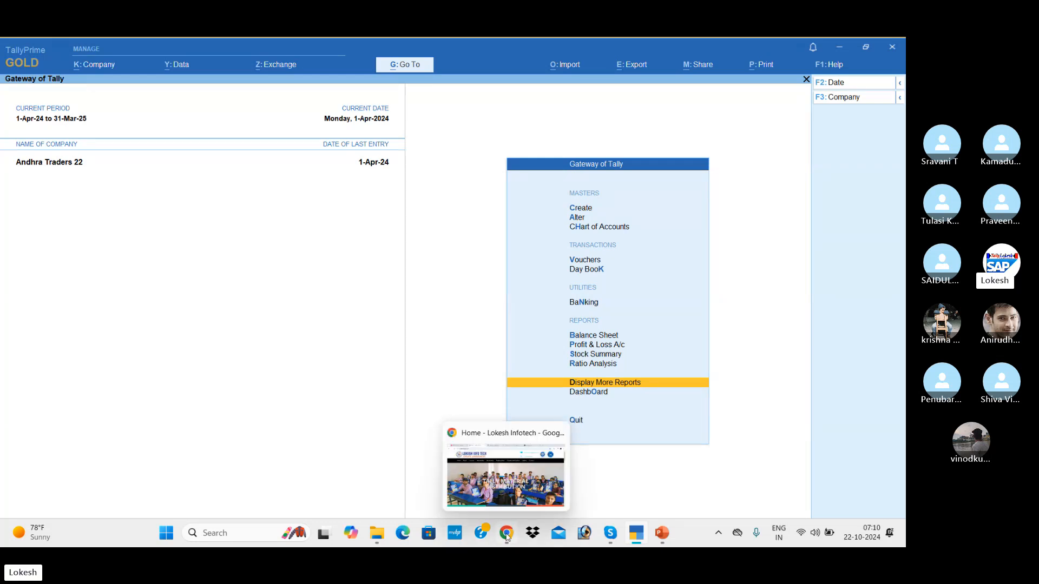
{"action": "left_click", "coordinate": [527, 483]}
{"action": "left_click", "coordinate": [881, 357]}
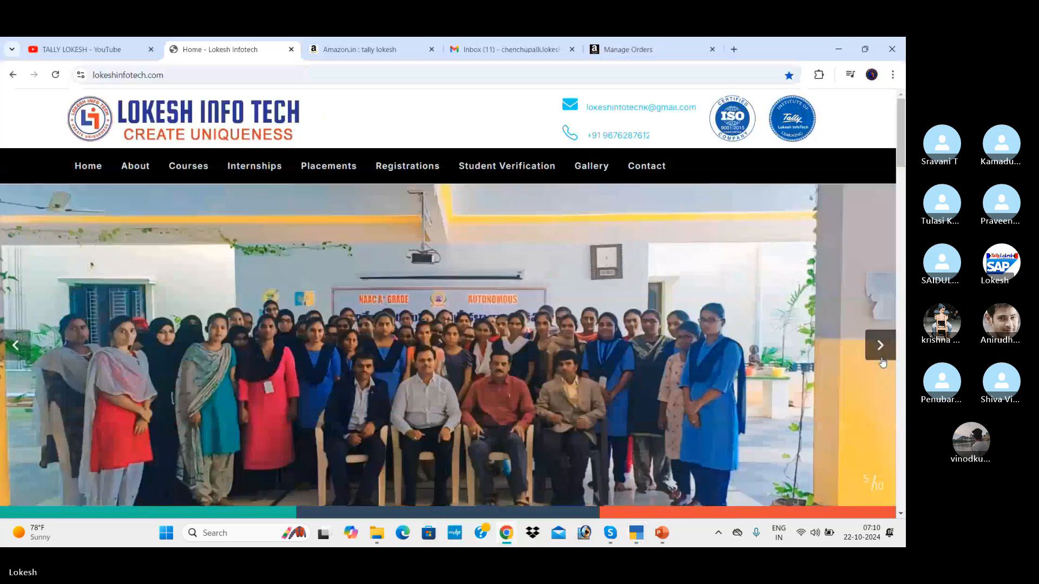
{"action": "left_click", "coordinate": [881, 347]}
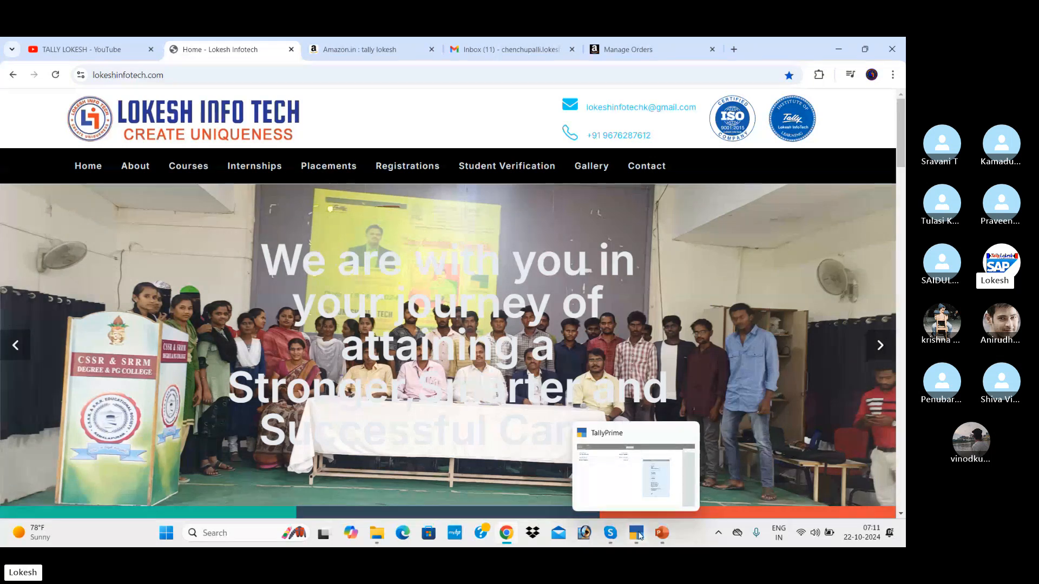
Switch to the GST title slide in PowerPoint and on to the Skype call window.
{"action": "left_click", "coordinate": [667, 533]}
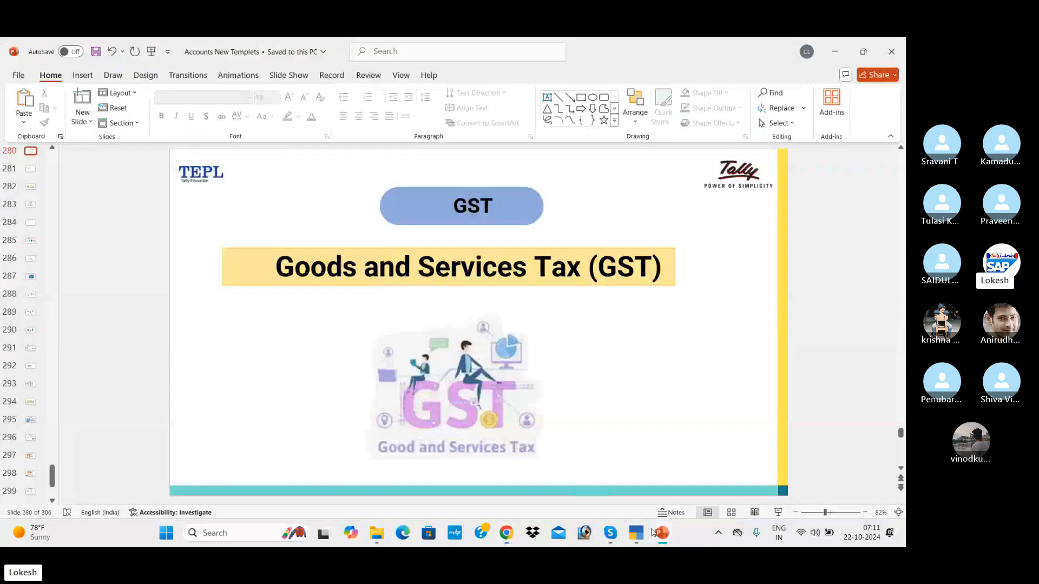
{"action": "mouse_move", "coordinate": [610, 533]}
{"action": "left_click", "coordinate": [599, 488]}
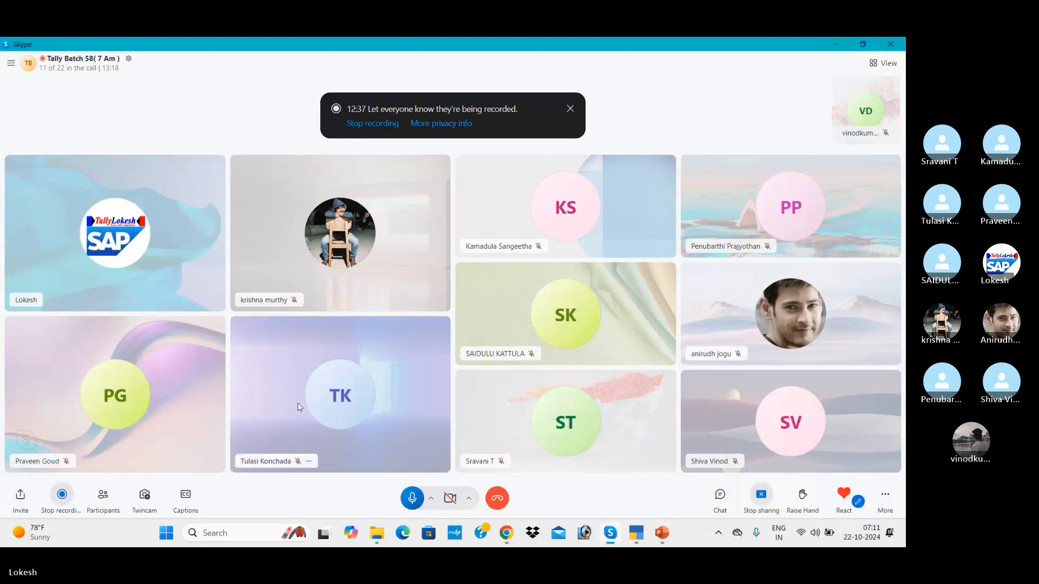